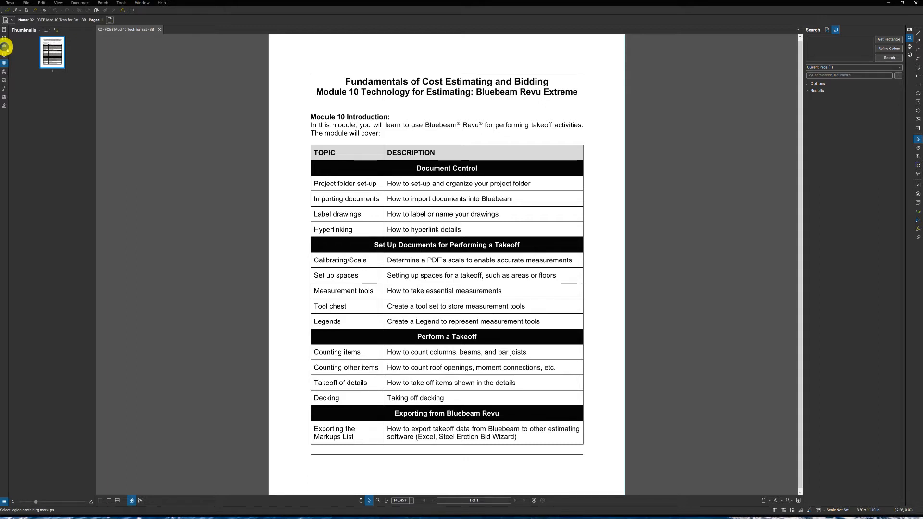
pyautogui.click(26, 3)
pyautogui.click(26, 3)
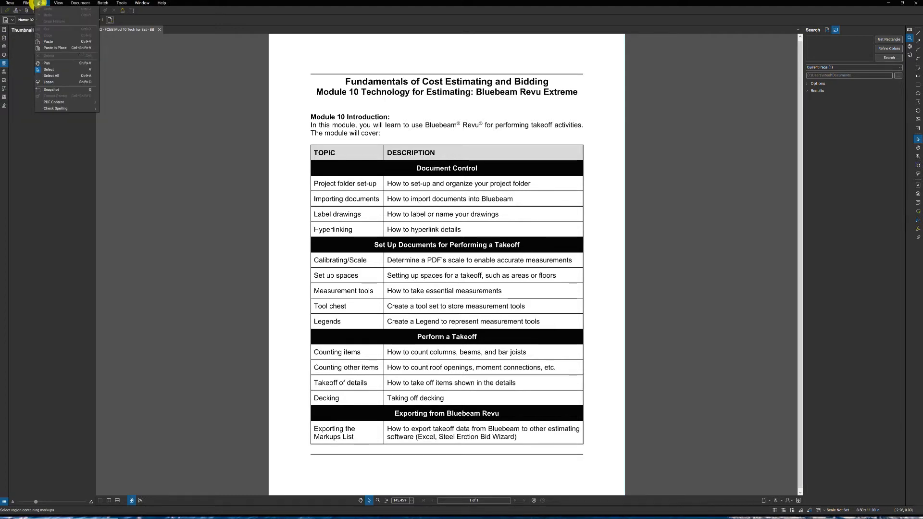
pyautogui.click(56, 3)
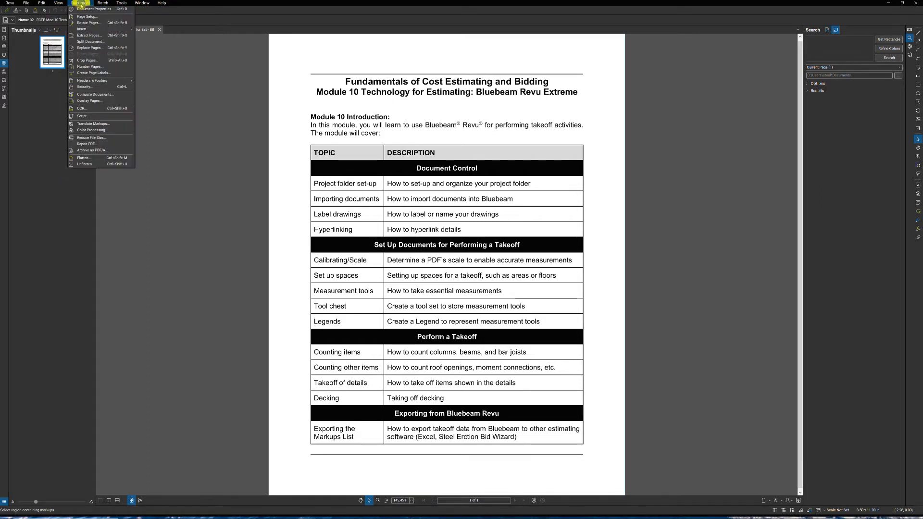
pyautogui.moveTo(102, 4)
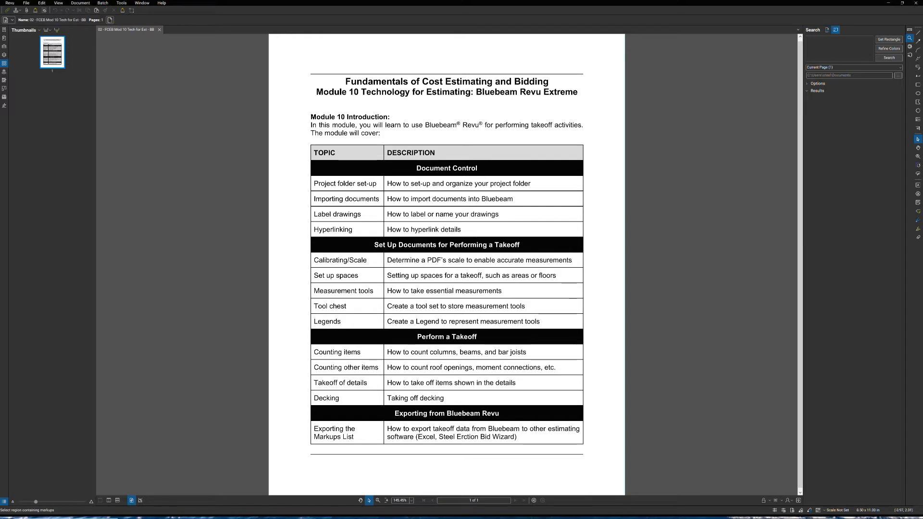
# - Bring up File Explorer and open the IMPACT Estimating folder inside Project 2020 on the My Passport (F:) drive
pyautogui.moveTo(0, 134); pyautogui.dragTo(360, 180)
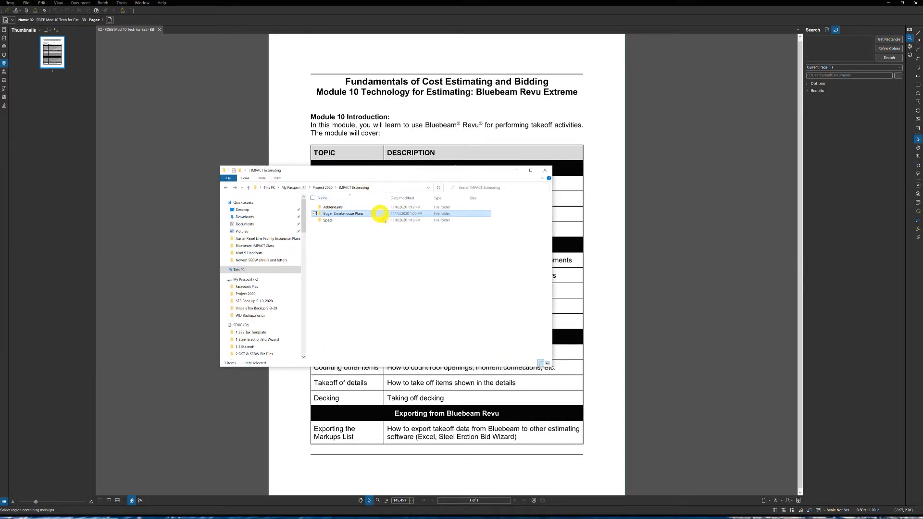
pyautogui.click(241, 272)
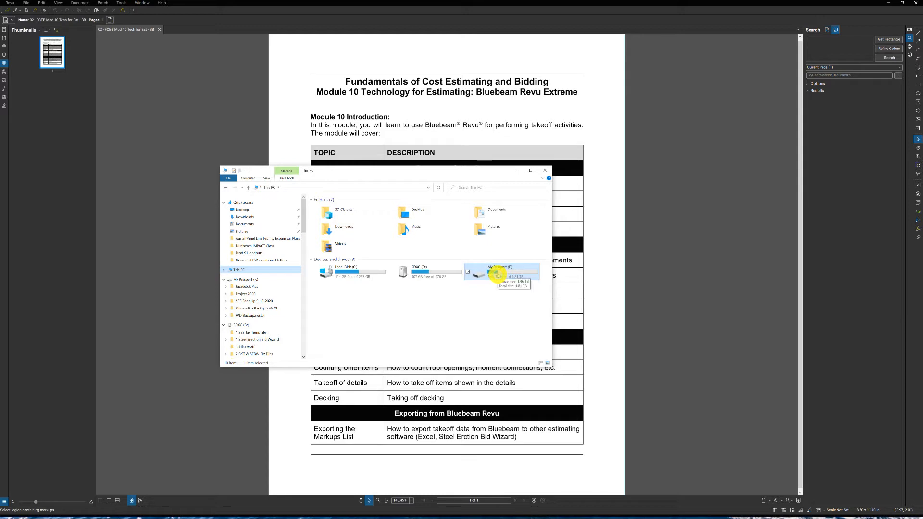
pyautogui.doubleClick(498, 275)
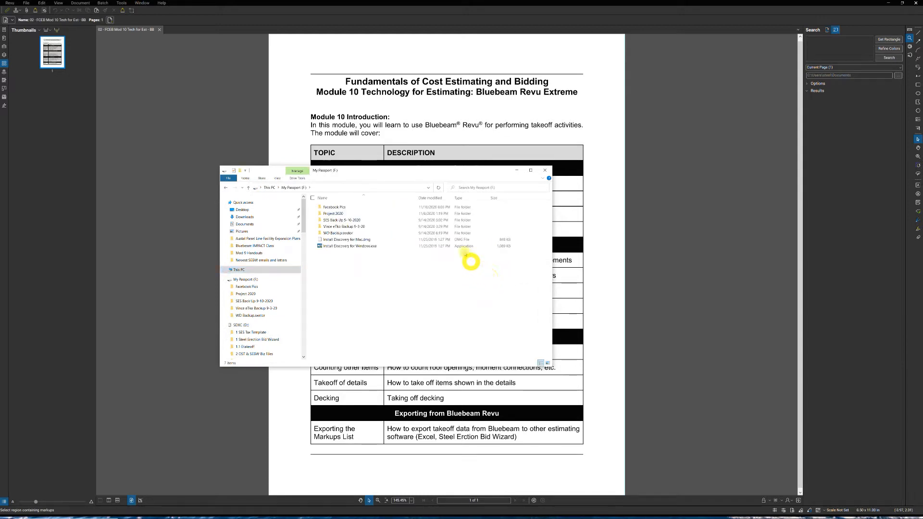
pyautogui.click(330, 214)
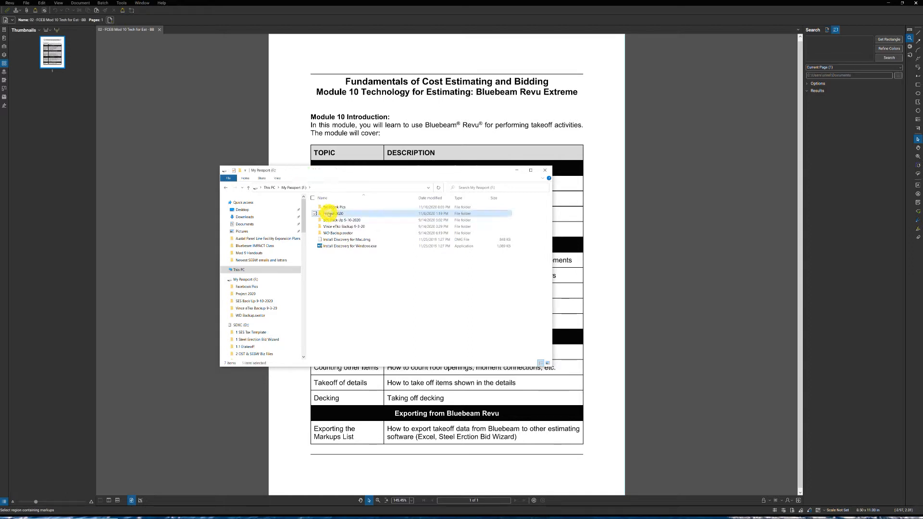
pyautogui.doubleClick(330, 213)
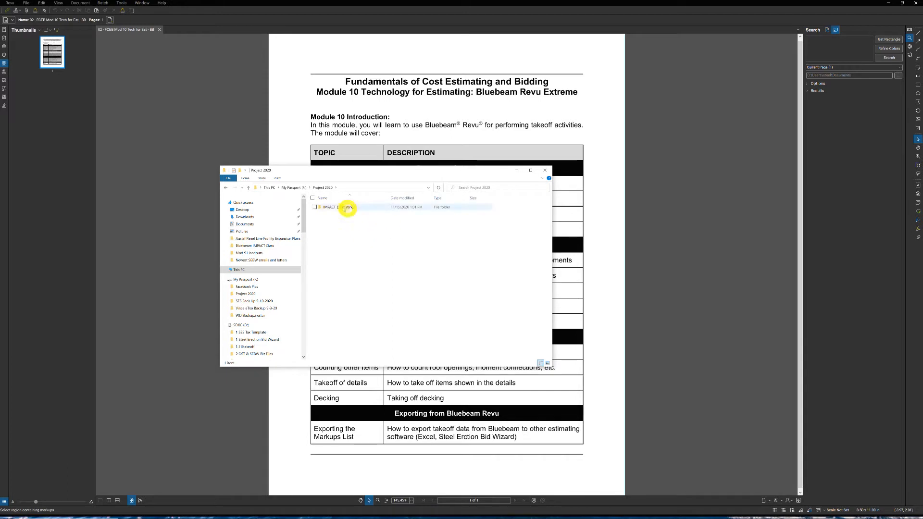
pyautogui.click(328, 208)
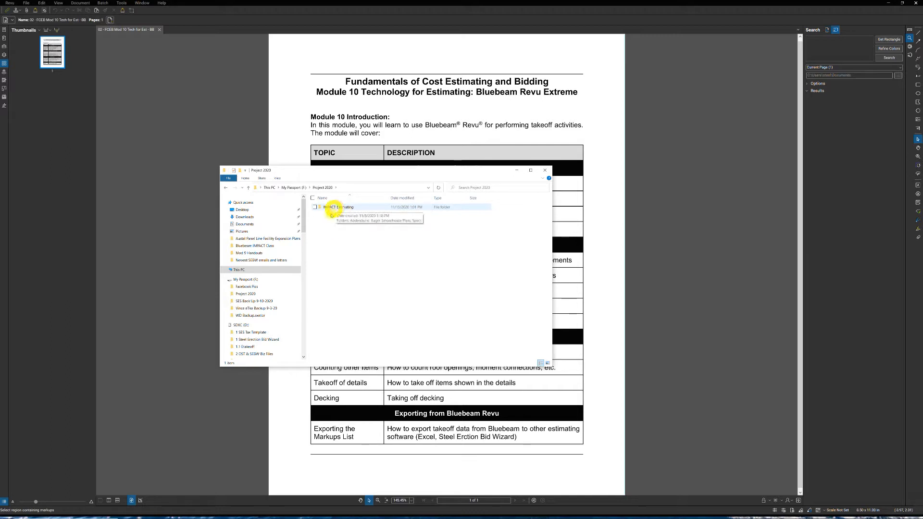
pyautogui.doubleClick(335, 208)
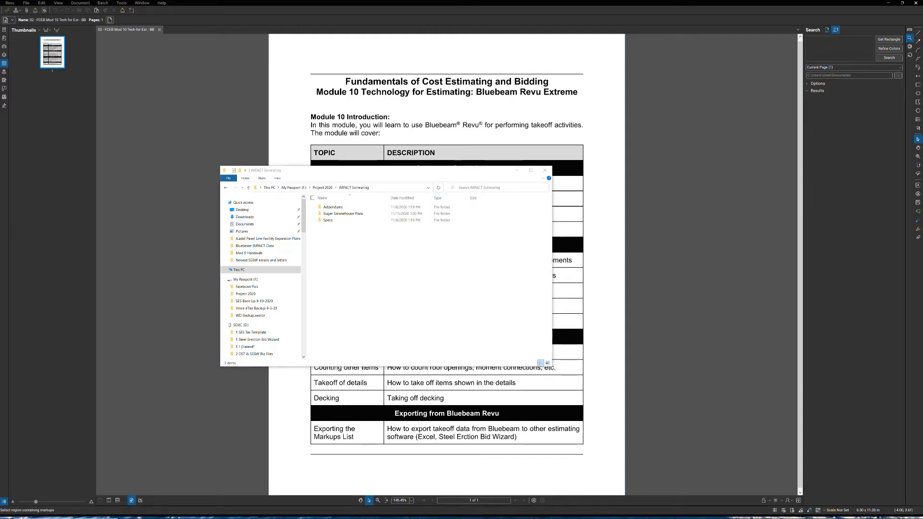
# - Copy IMPACT_Demo.pdf from the Bluebeam IMPACT Class folder and close that folder's window
pyautogui.moveTo(0, 139); pyautogui.dragTo(354, 159)
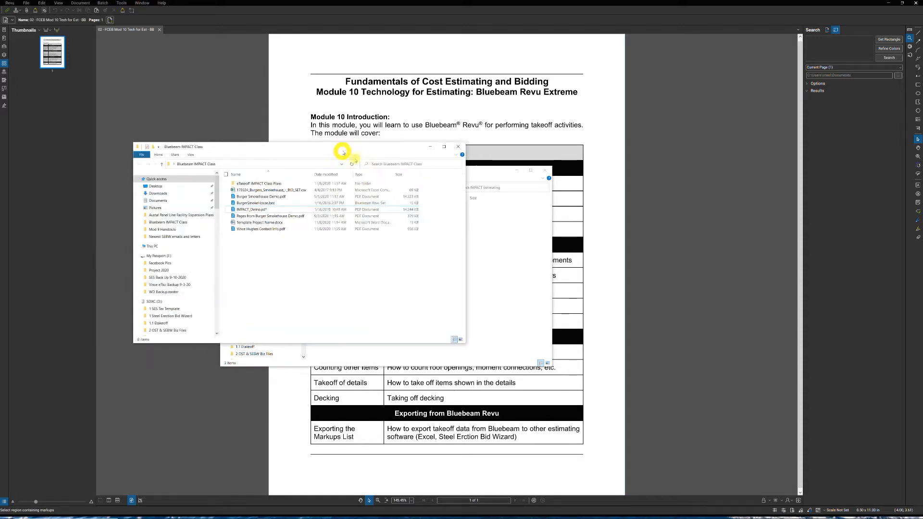
pyautogui.click(263, 217)
pyautogui.rightClick(263, 216)
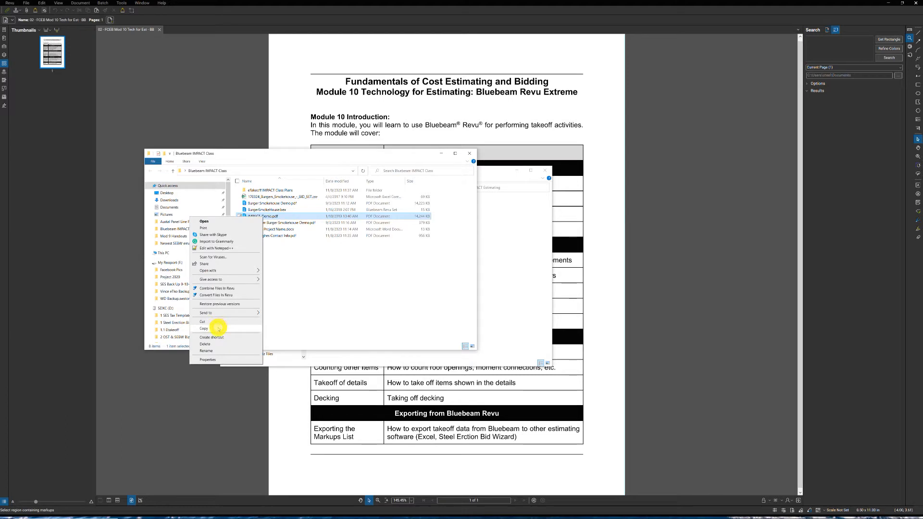
pyautogui.click(218, 329)
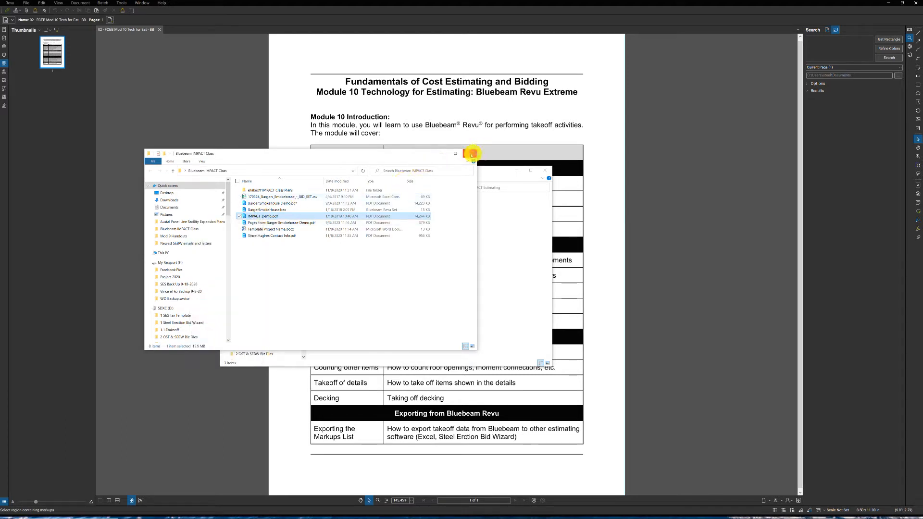
pyautogui.click(472, 153)
# - Paste the copied PDF into the Buger Smokehouse Plans folder
pyautogui.click(354, 217)
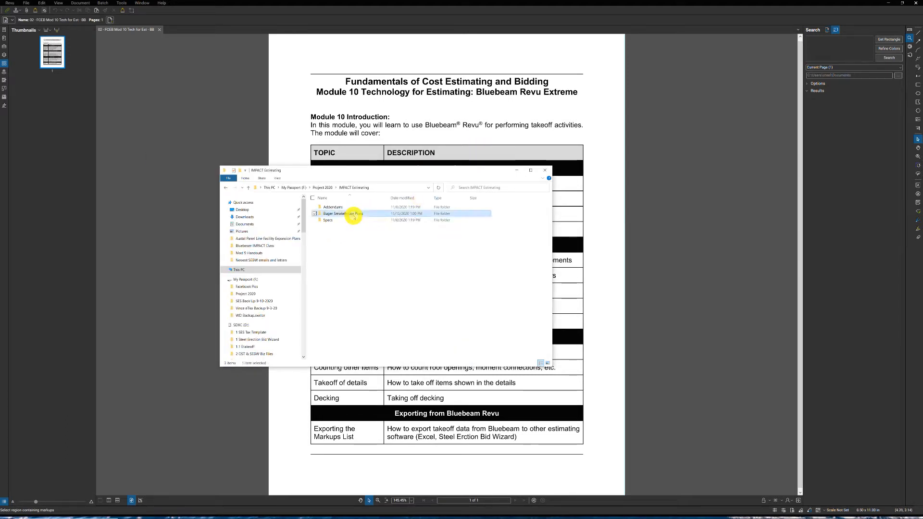
pyautogui.doubleClick(354, 217)
pyautogui.rightClick(343, 234)
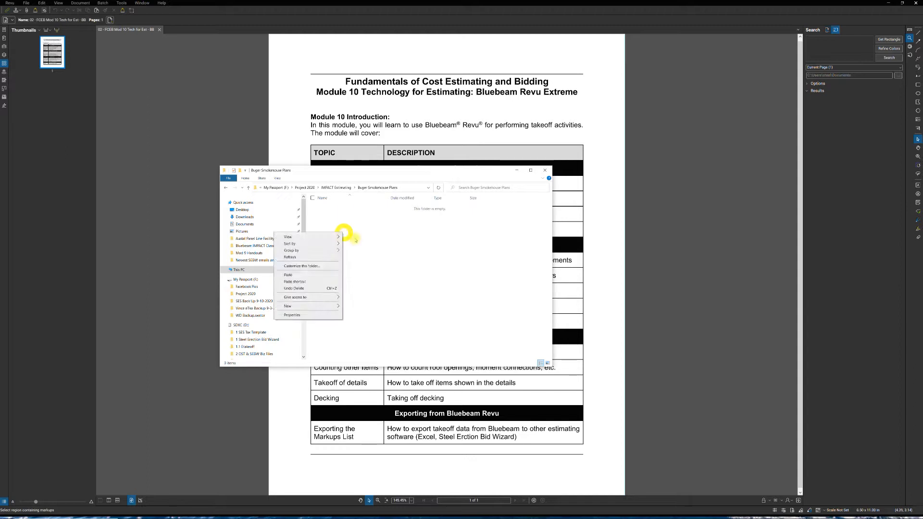
pyautogui.click(316, 275)
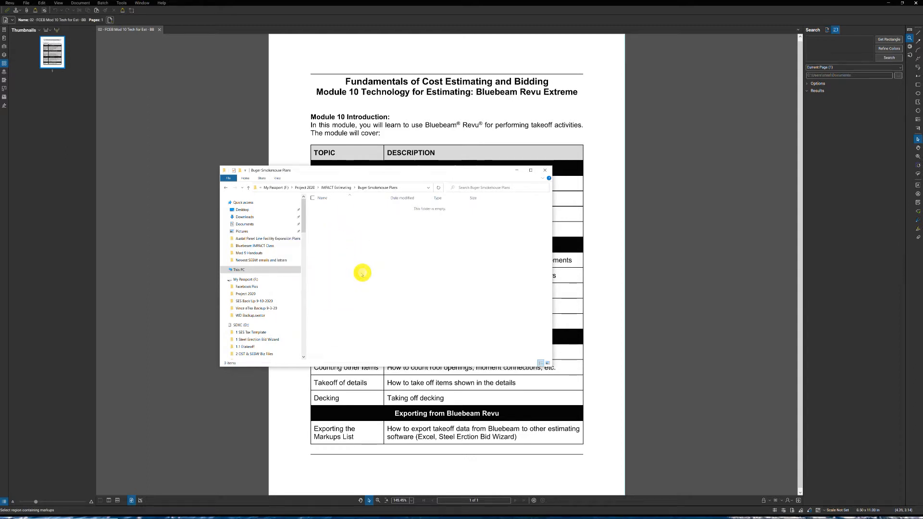
pyautogui.hotkey('ctrl', 'v')
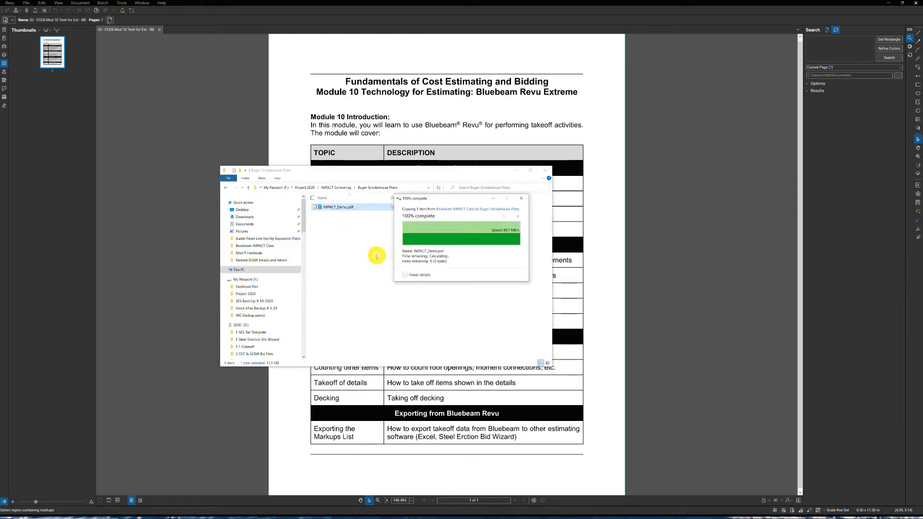
# - Open IMPACT_Demo.pdf from the Buger Smokehouse Plans folder in Bluebeam Revu and close the Module 10 handout document
pyautogui.click(226, 189)
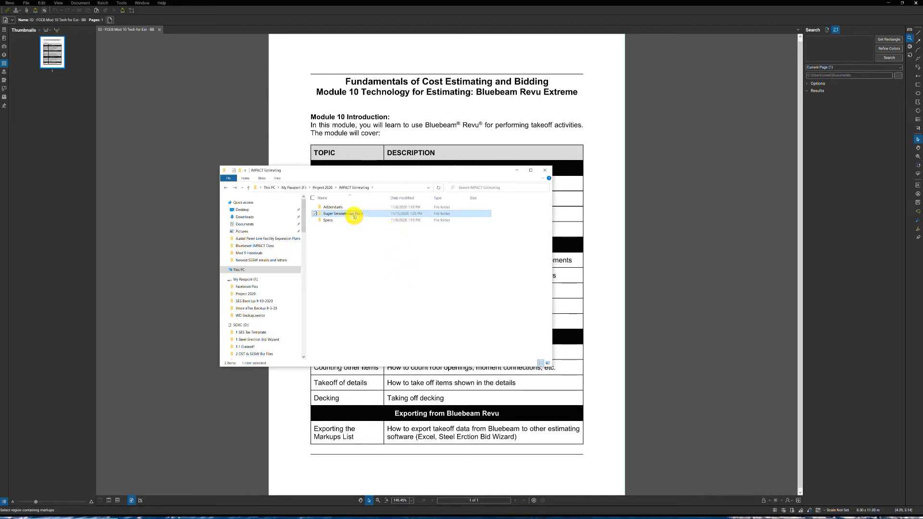
pyautogui.doubleClick(355, 218)
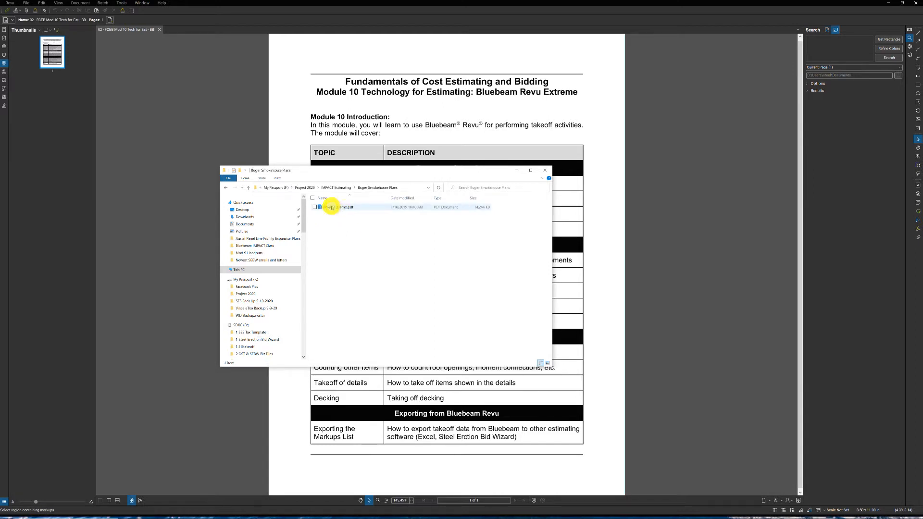
pyautogui.click(333, 208)
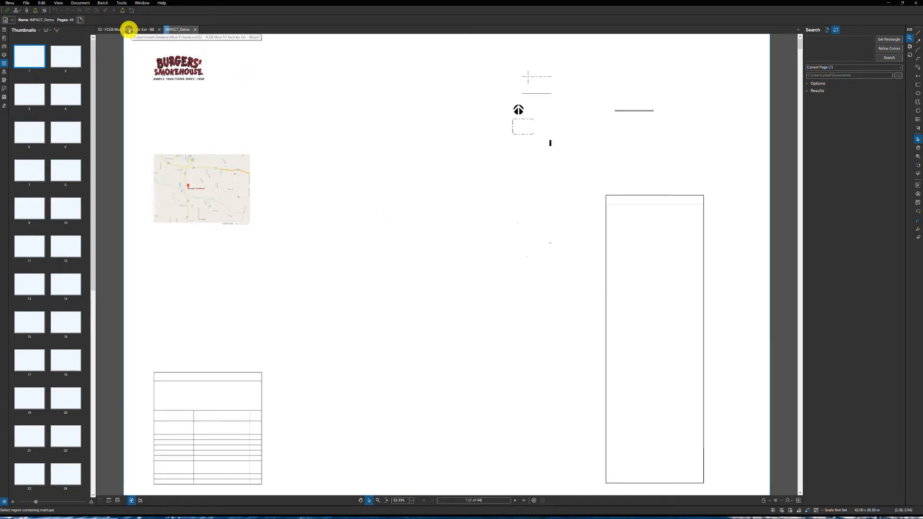
pyautogui.click(157, 29)
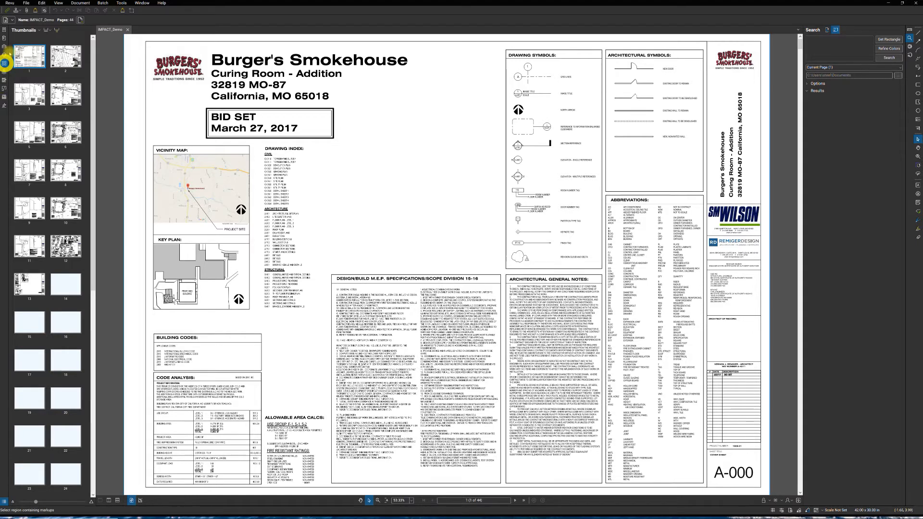
# - Hide and redisplay the page thumbnails, and look through the drawing set's pages
pyautogui.click(4, 47)
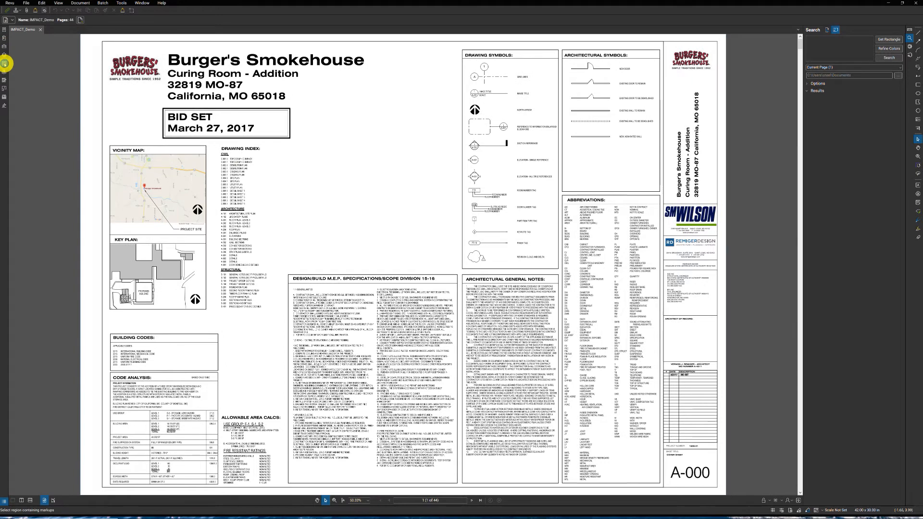
pyautogui.click(5, 63)
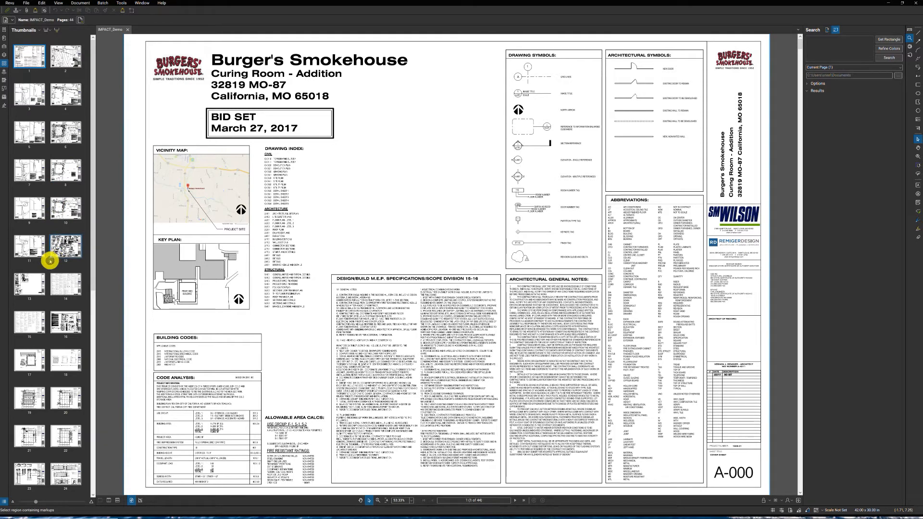
pyautogui.scroll(-3, 54, 282)
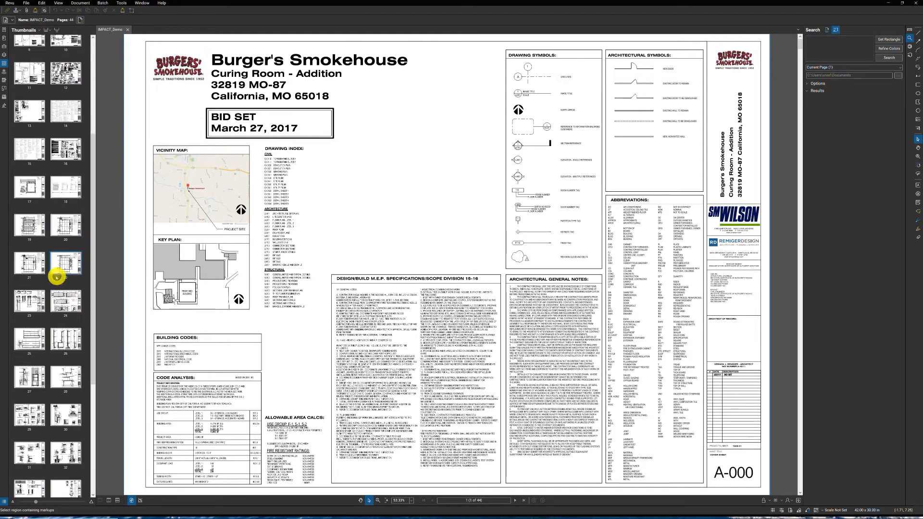
pyautogui.scroll(3, 55, 282)
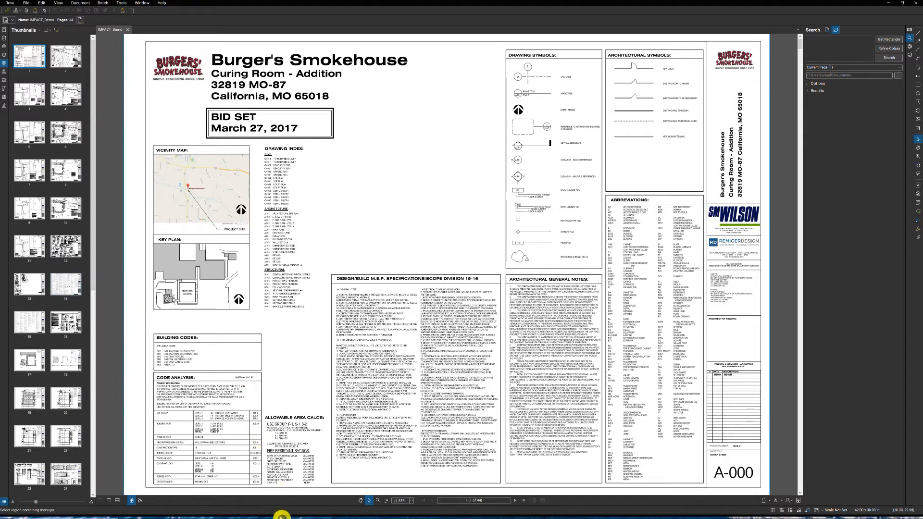
# - Switch to the browser, review the category list and posts of the Bluebeam Video Series for Steel Erectors, and close the browser window
pyautogui.moveTo(281, 515)
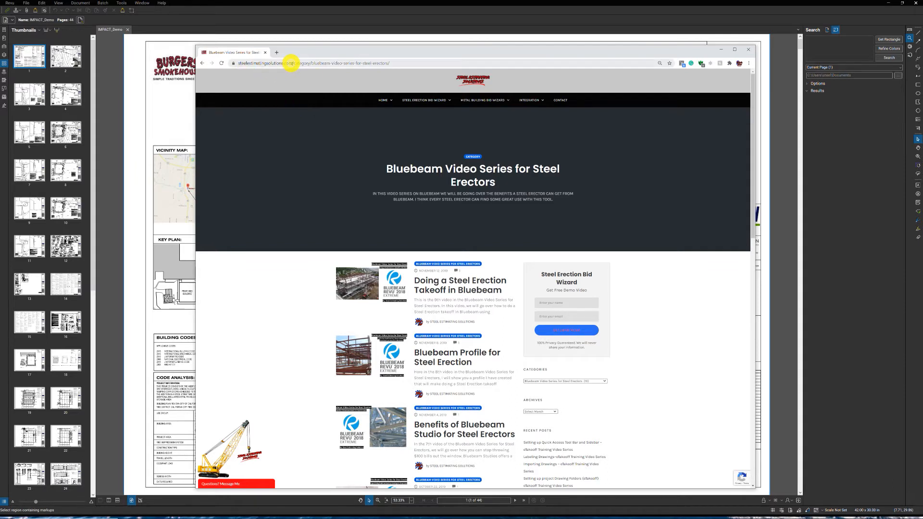
pyautogui.moveTo(385, 100)
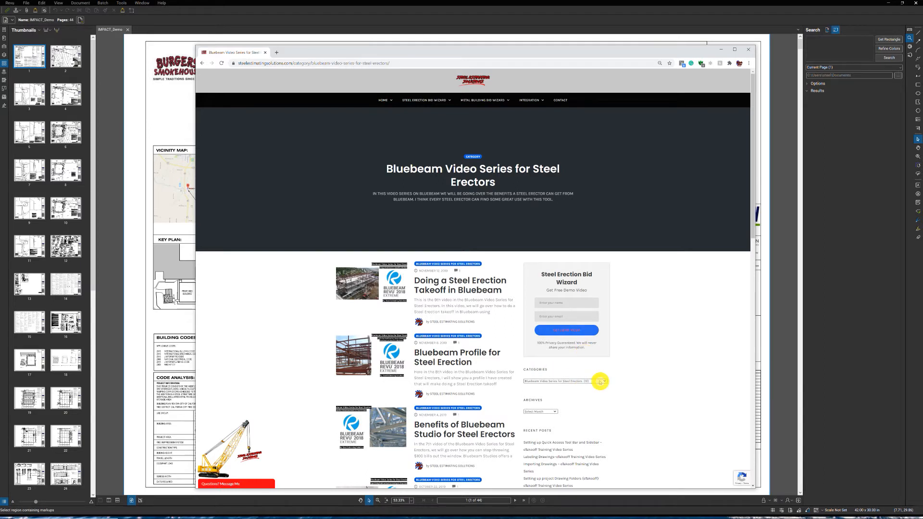
pyautogui.click(600, 382)
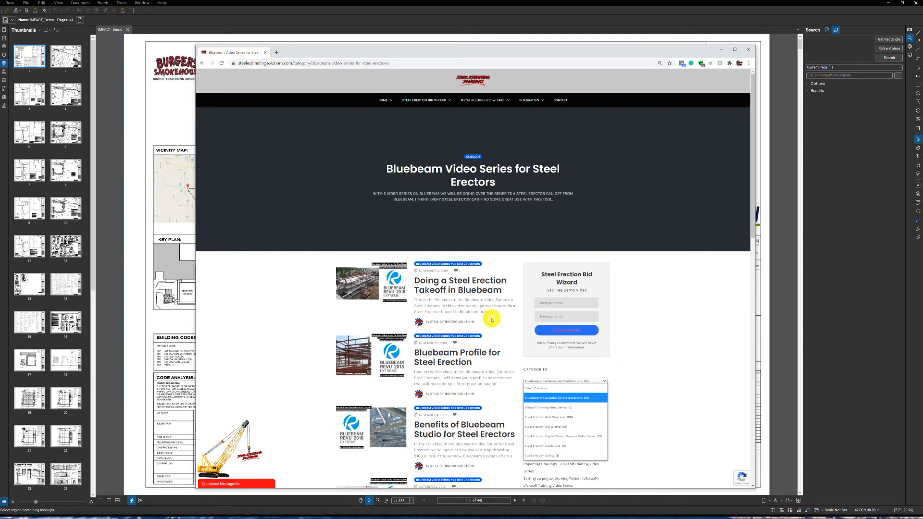
pyautogui.scroll(-1, 481, 323)
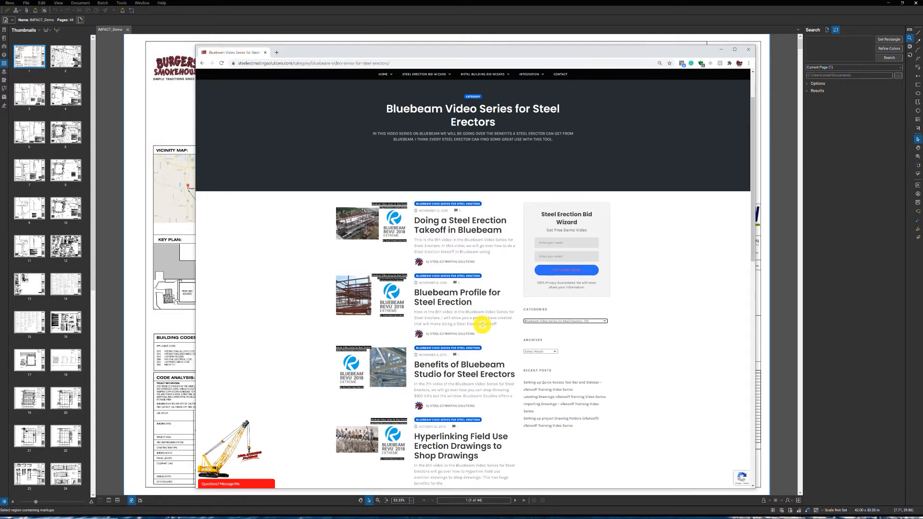
pyautogui.scroll(-1, 473, 328)
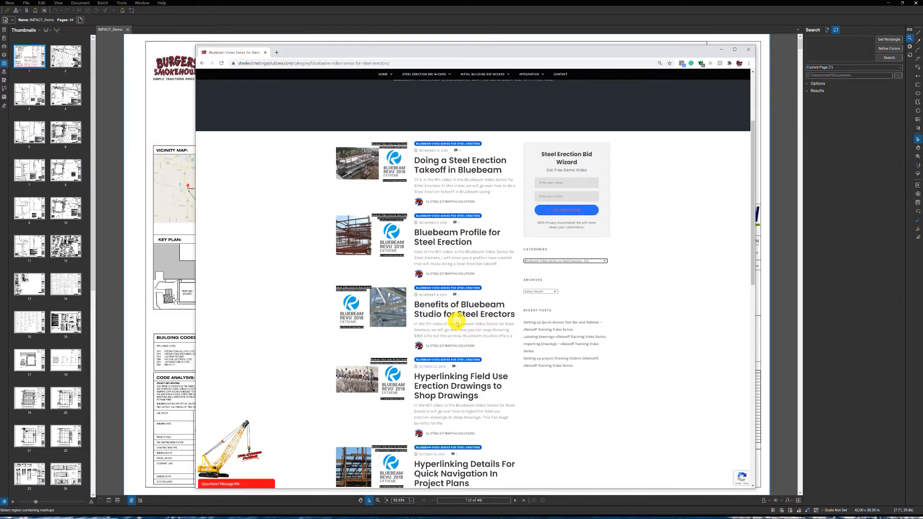
pyautogui.scroll(-1, 452, 332)
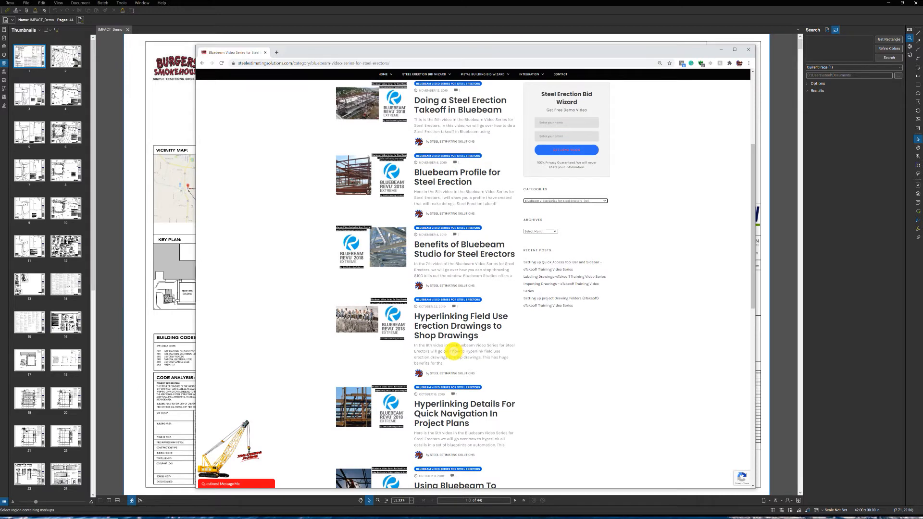
pyautogui.scroll(1, 473, 348)
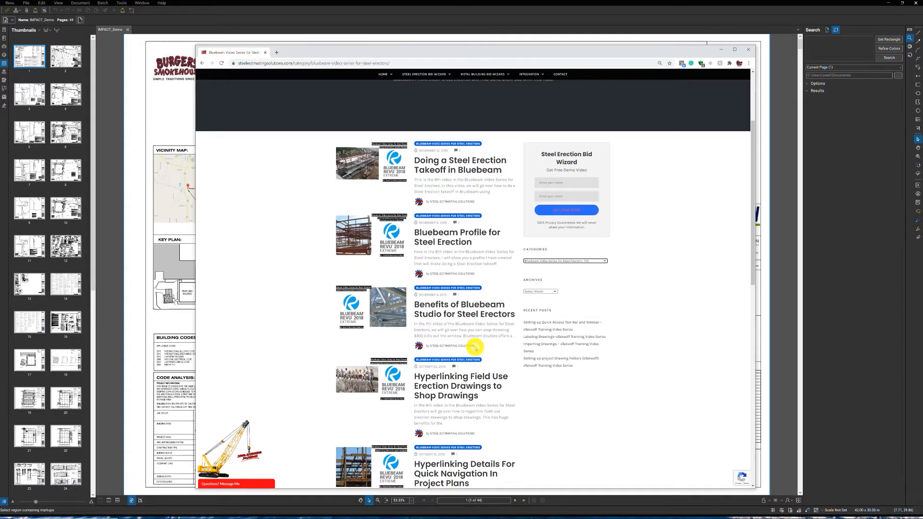
pyautogui.scroll(-2, 471, 352)
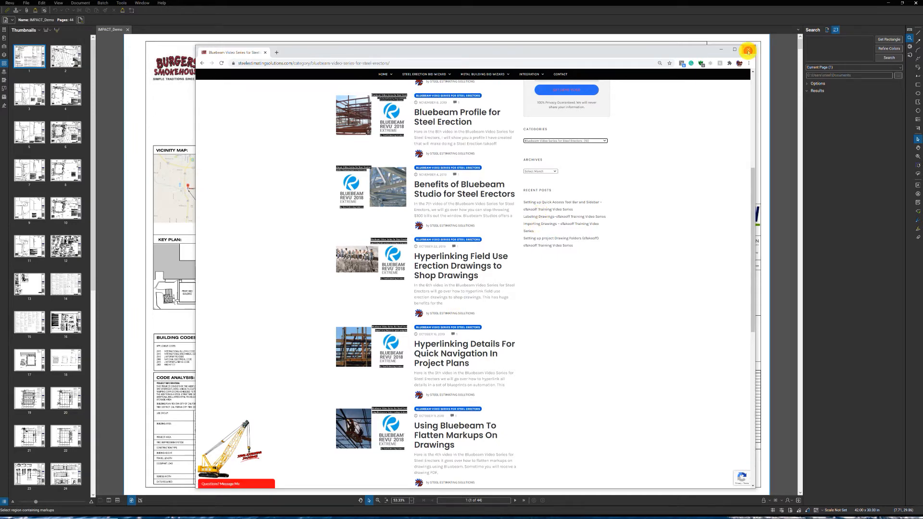
pyautogui.click(748, 51)
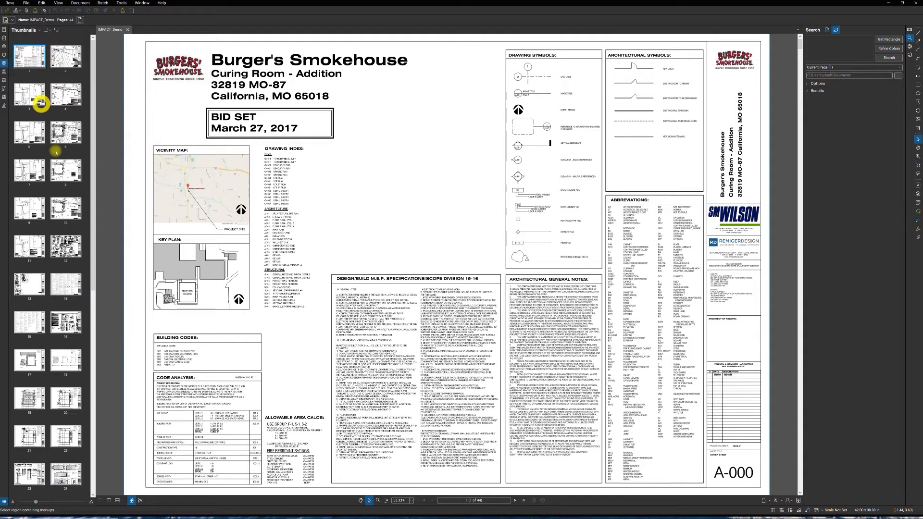
# - Create page labels for all 44 pages from a page region around the sheet number in the title block, and check the labelled thumbnails
pyautogui.click(58, 30)
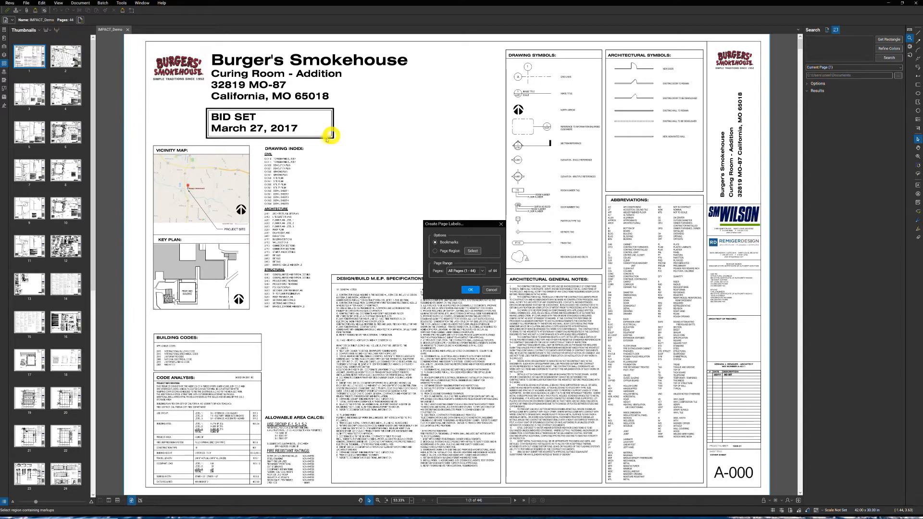
pyautogui.click(436, 251)
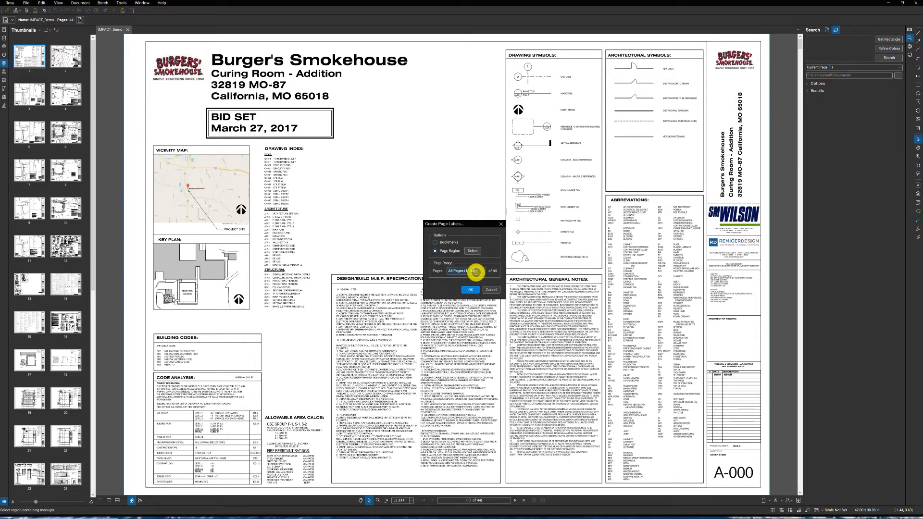
pyautogui.click(474, 250)
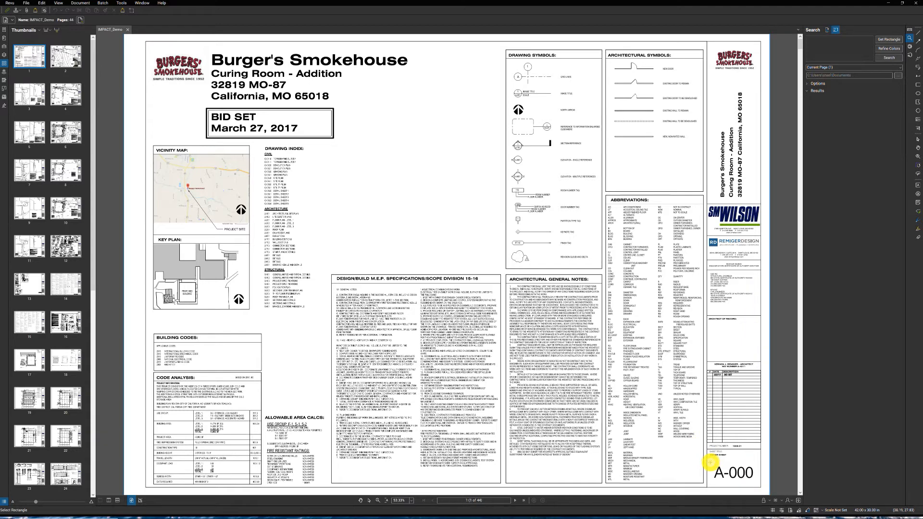
pyautogui.moveTo(708, 462); pyautogui.dragTo(758, 481)
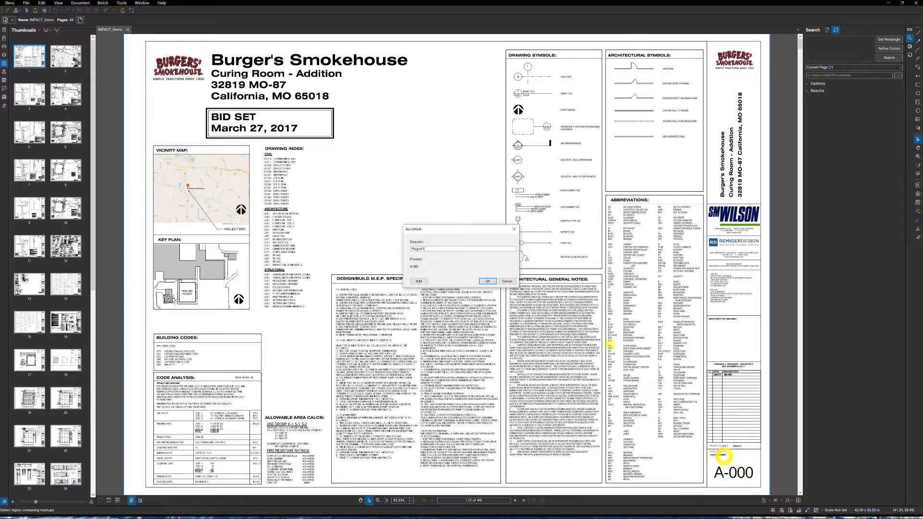
pyautogui.click(488, 282)
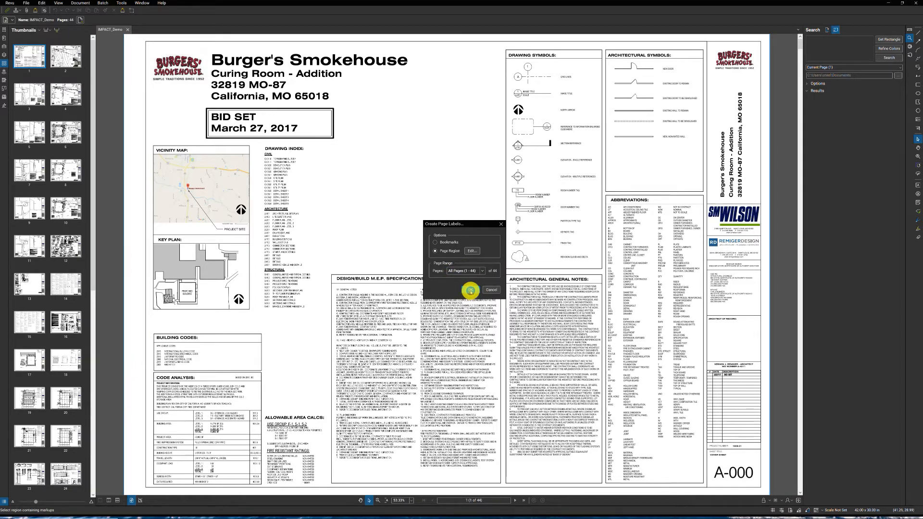
pyautogui.click(470, 290)
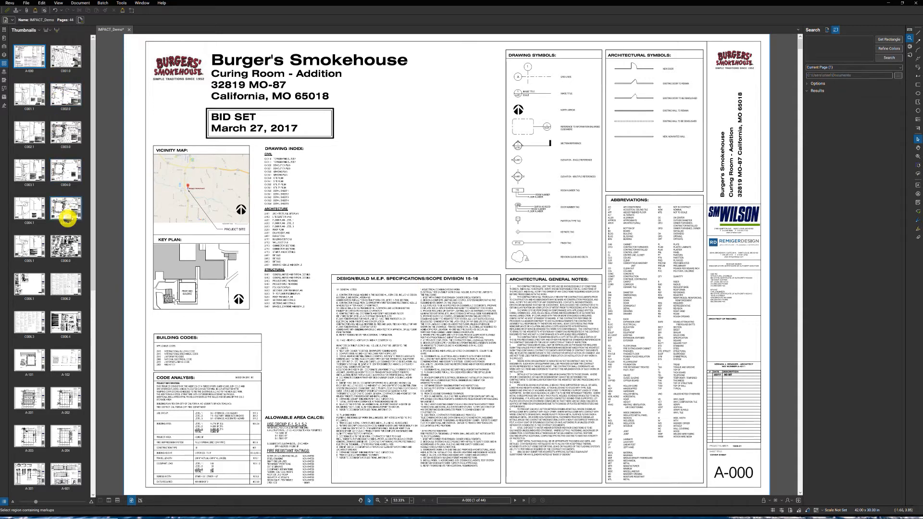
pyautogui.scroll(-9, 70, 260)
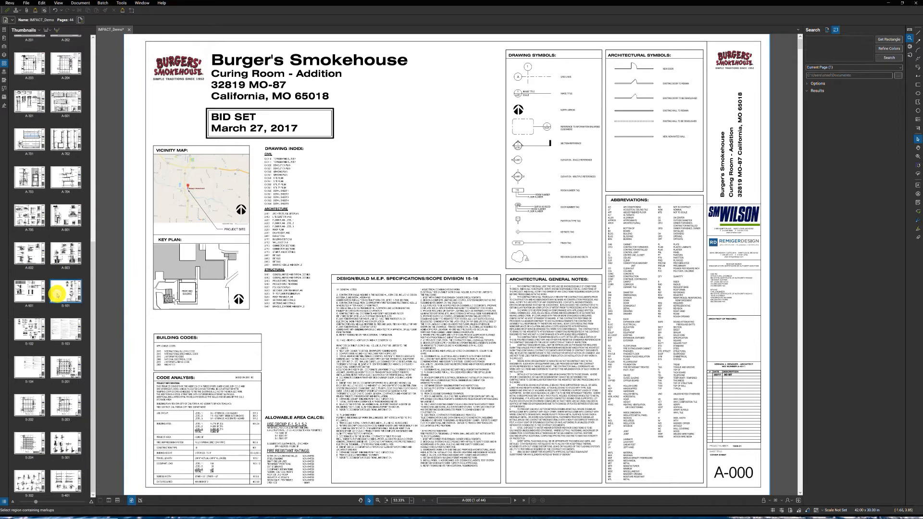
pyautogui.scroll(9, 57, 308)
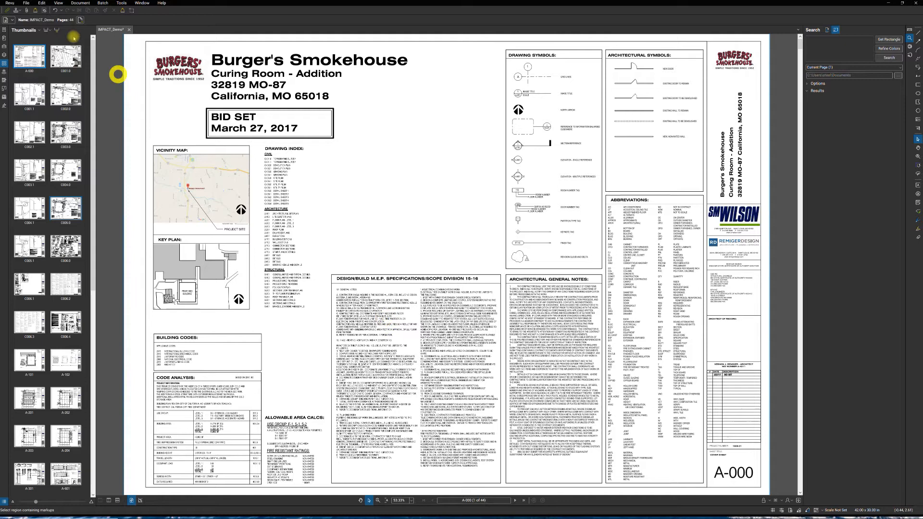
# - Set up a Batch Link for the open IMPACT_Demo.pdf and generate its search terms from the page labels
pyautogui.click(80, 3)
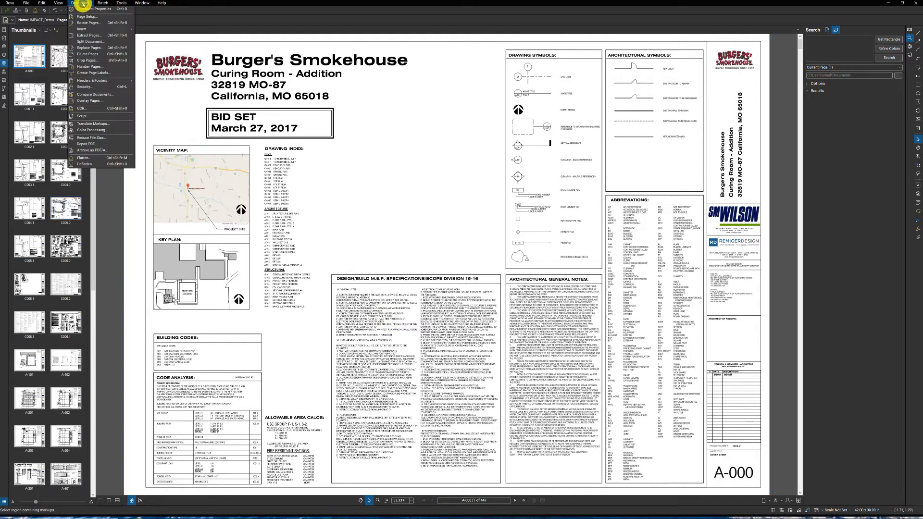
pyautogui.click(102, 2)
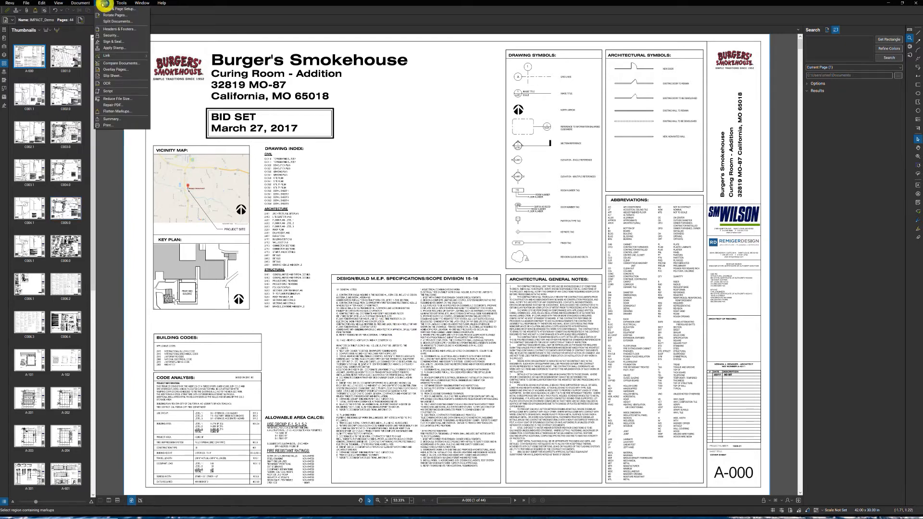
pyautogui.moveTo(111, 56)
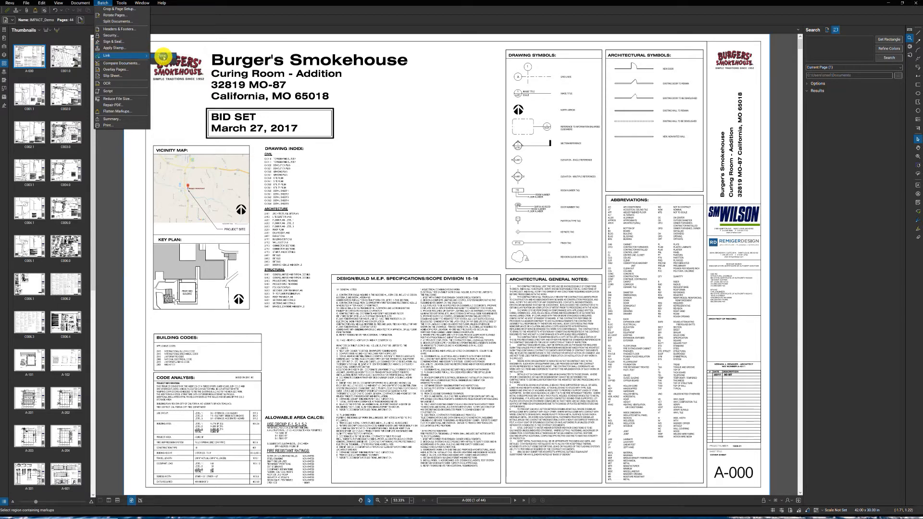
pyautogui.click(163, 56)
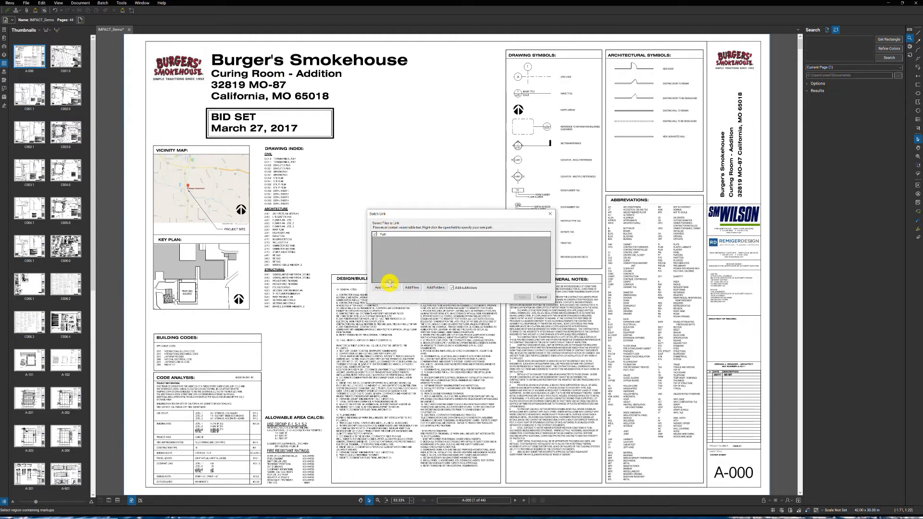
pyautogui.click(394, 287)
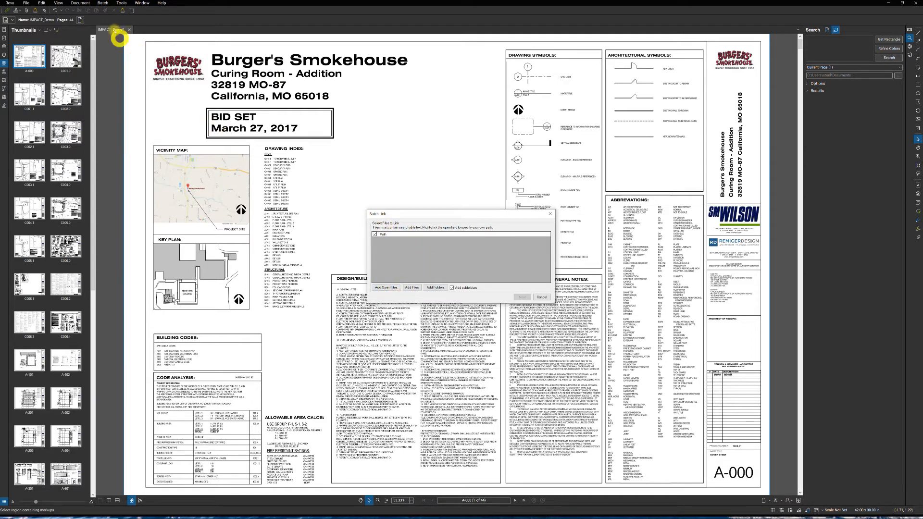
pyautogui.click(383, 287)
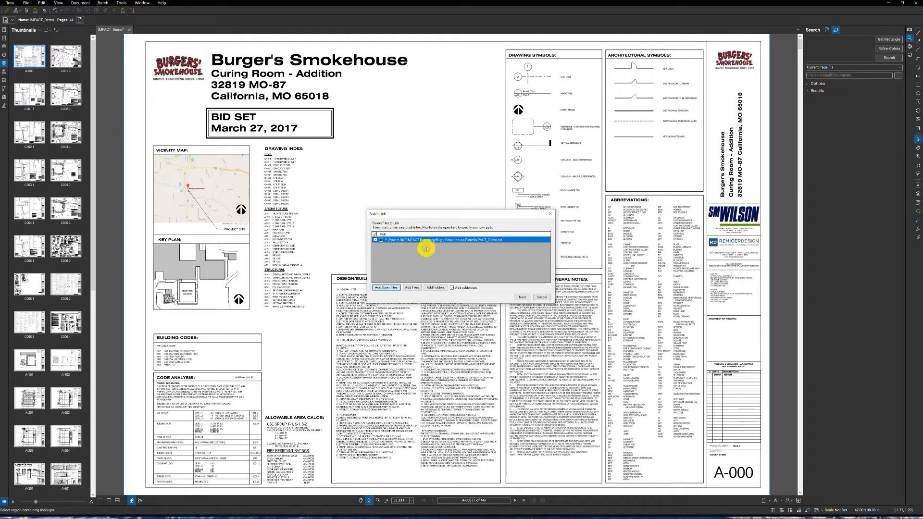
pyautogui.click(522, 297)
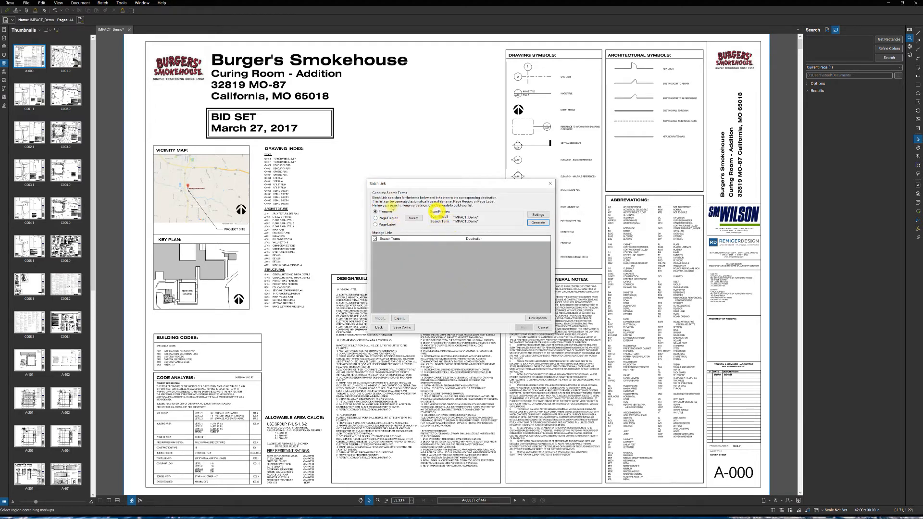
pyautogui.click(376, 225)
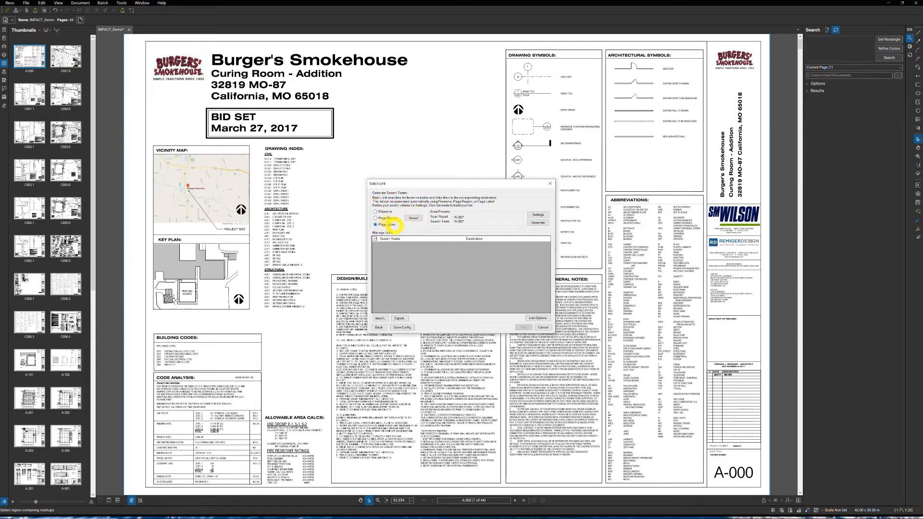
pyautogui.click(538, 223)
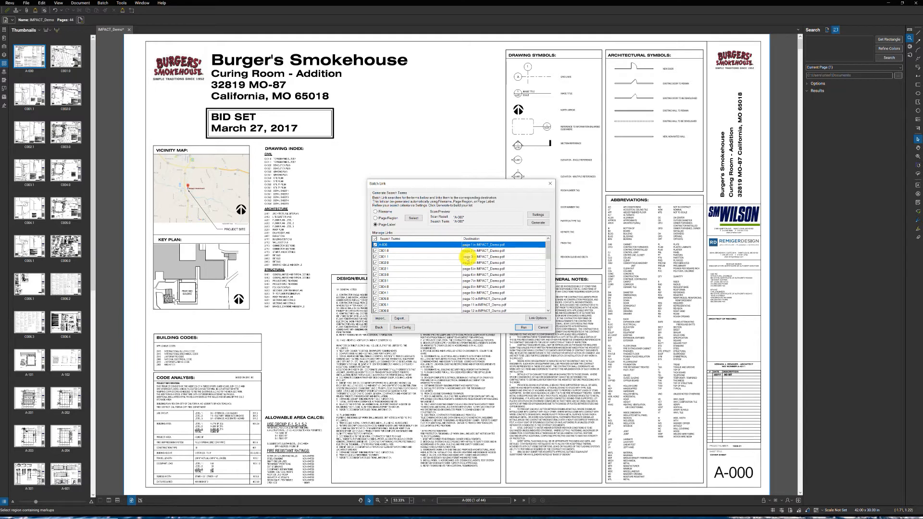
# - Review the generated search terms and their destination pages through the whole Batch Link list
pyautogui.scroll(-4, 455, 263)
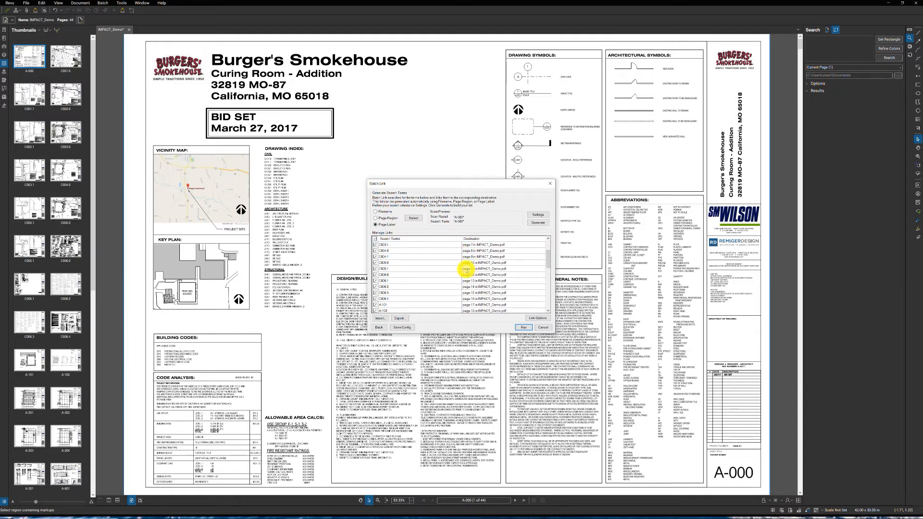
pyautogui.scroll(-7, 465, 270)
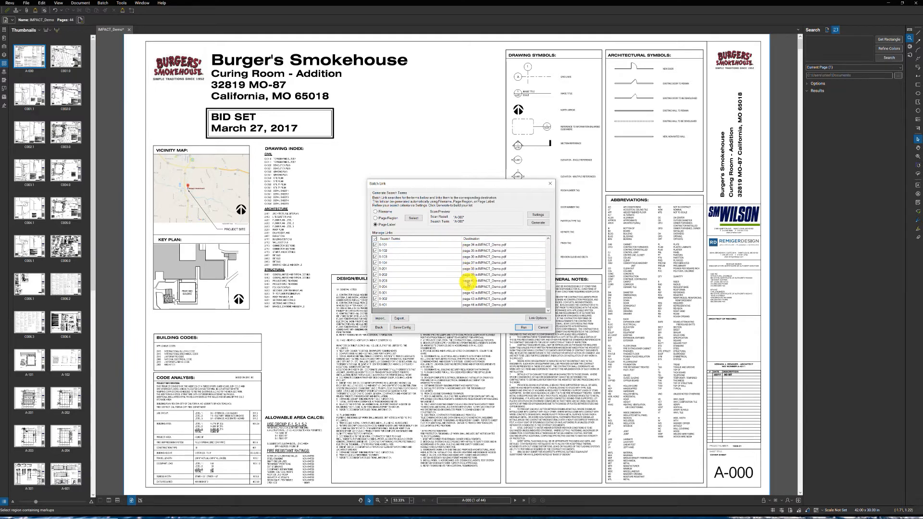
pyautogui.scroll(2, 439, 293)
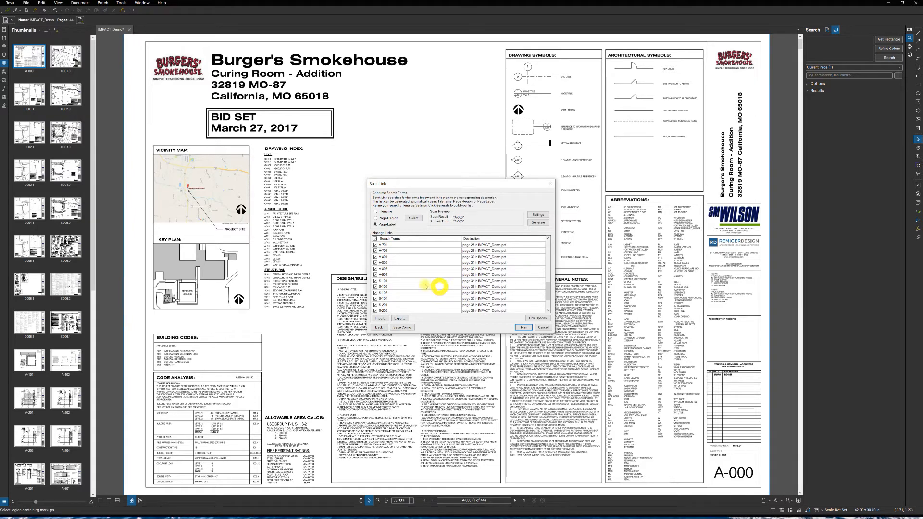
pyautogui.scroll(2, 439, 288)
pyautogui.scroll(3, 453, 285)
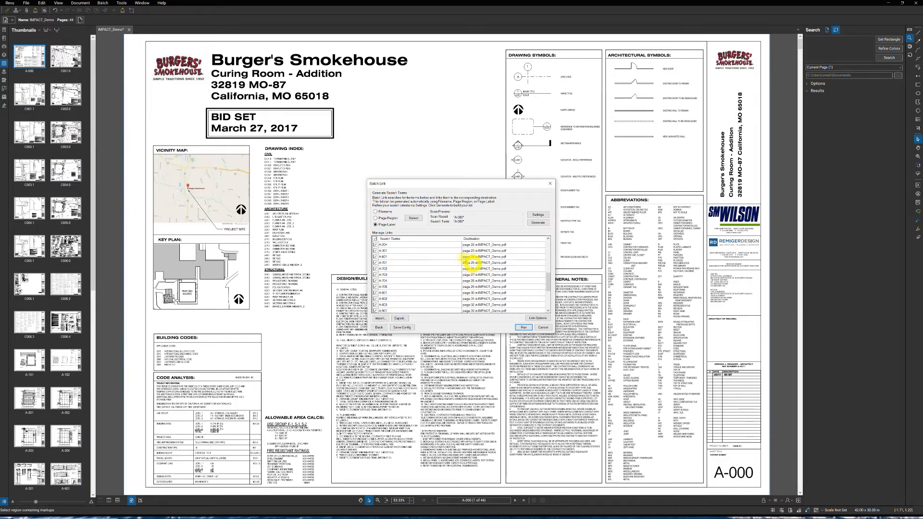
pyautogui.scroll(2, 455, 270)
pyautogui.scroll(2, 457, 277)
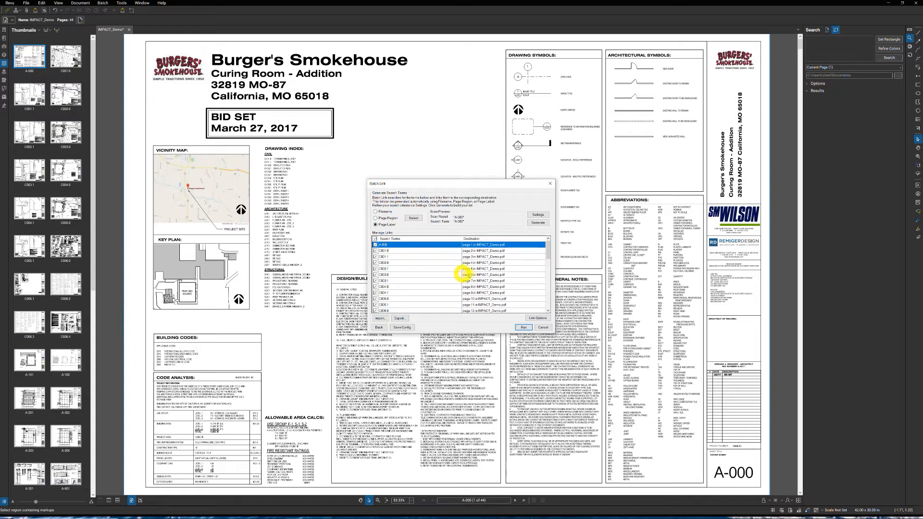
pyautogui.scroll(-8, 471, 279)
pyautogui.scroll(-3, 483, 286)
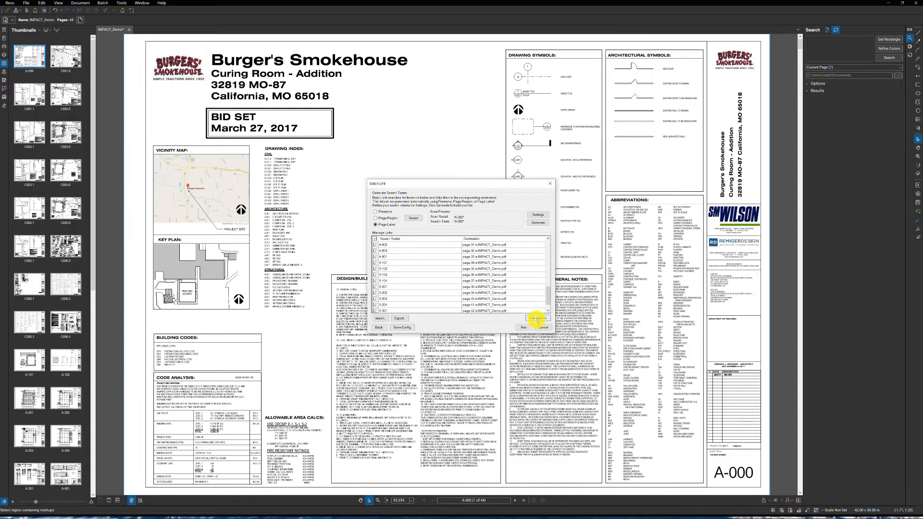
# - Include appearance properties for the links with a green color, then run the Batch Link and finish it
pyautogui.click(536, 318)
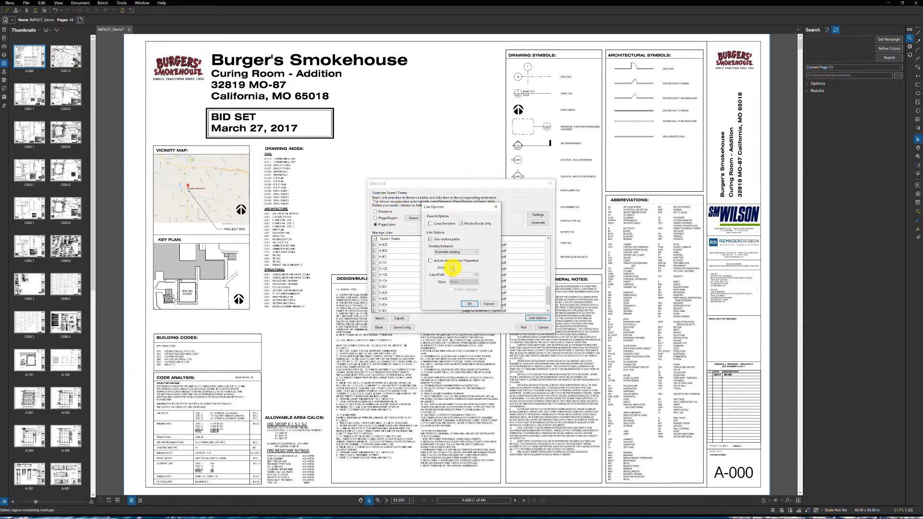
pyautogui.click(431, 261)
pyautogui.click(452, 268)
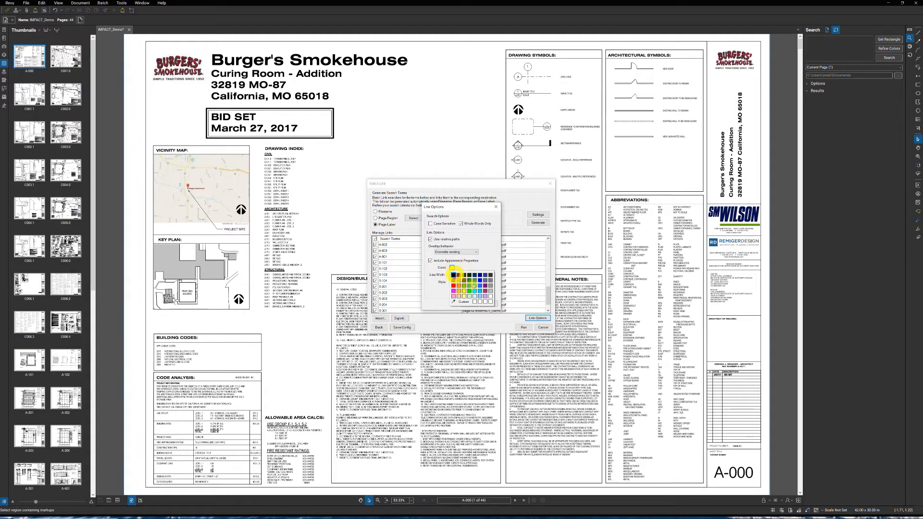
pyautogui.click(469, 290)
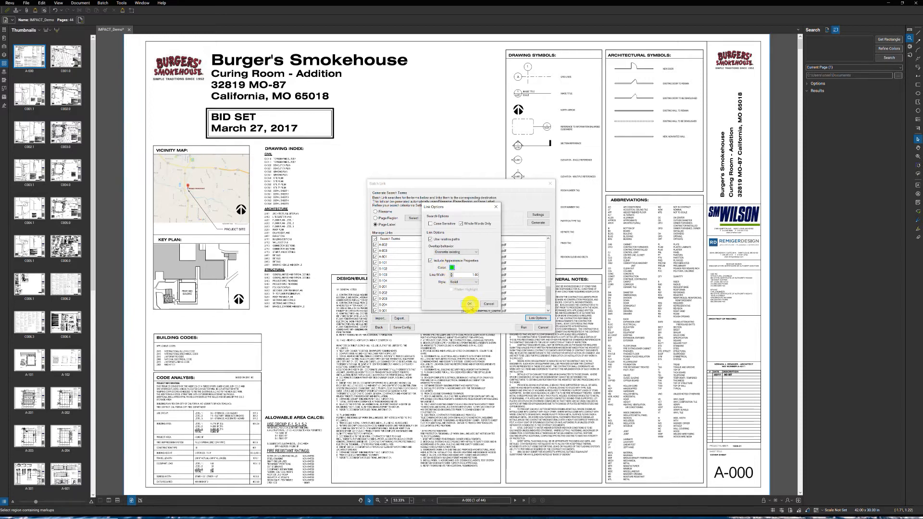
pyautogui.click(469, 304)
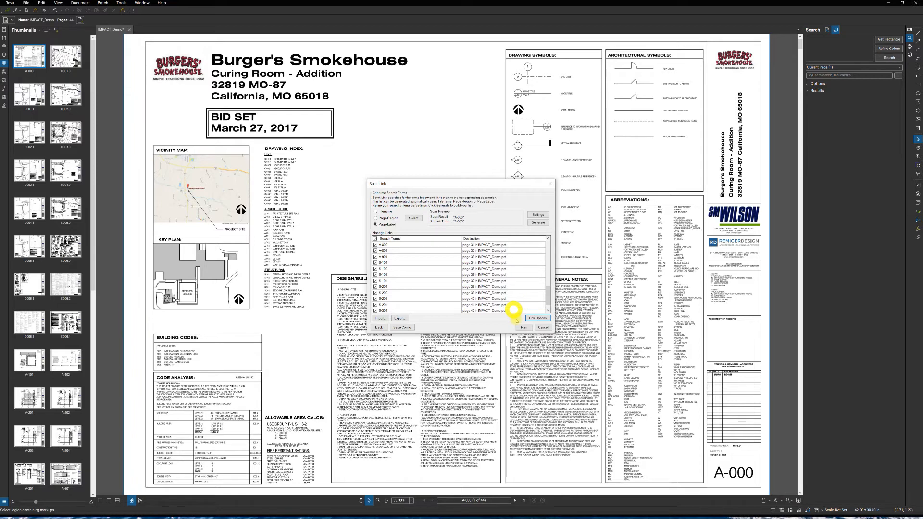
pyautogui.click(523, 328)
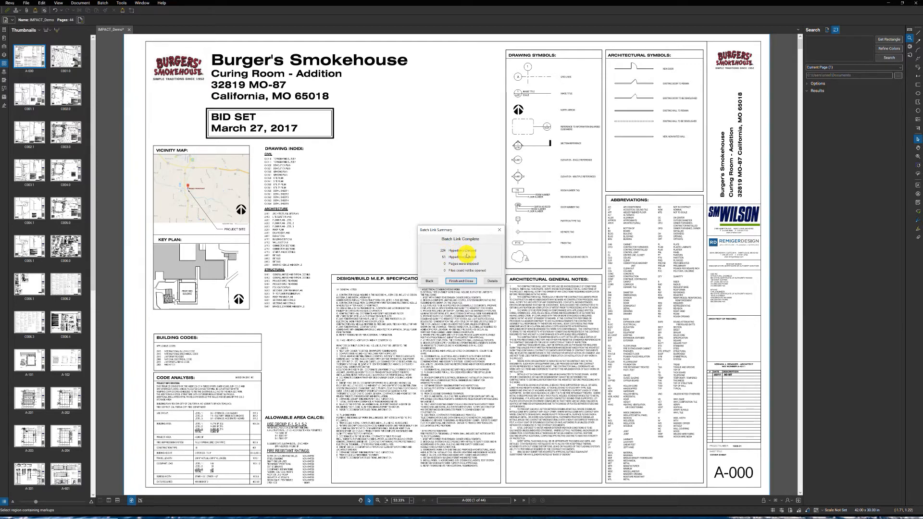
pyautogui.click(460, 281)
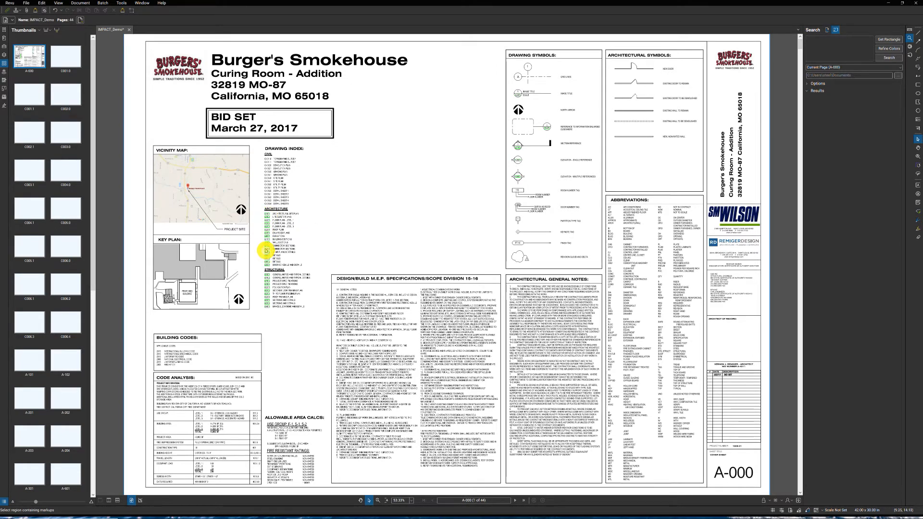
# - Test the new hyperlinks from the drawing index to A-601, on to wall sections A-702 and details A-803, and back to A-702
pyautogui.scroll(3, 265, 248)
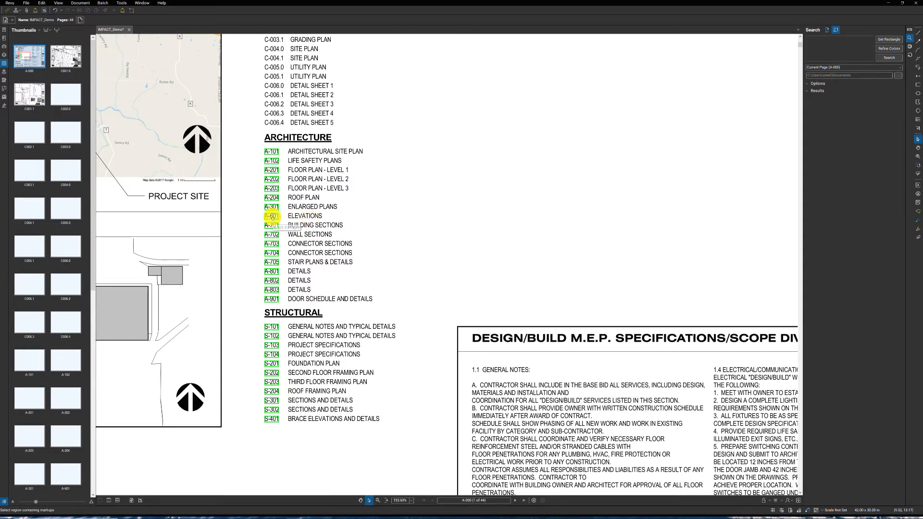
pyautogui.click(272, 216)
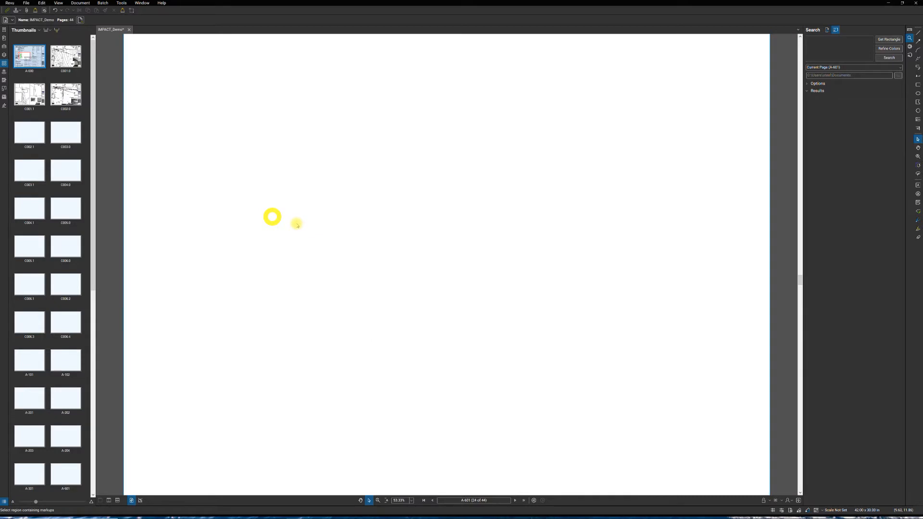
pyautogui.click(341, 249)
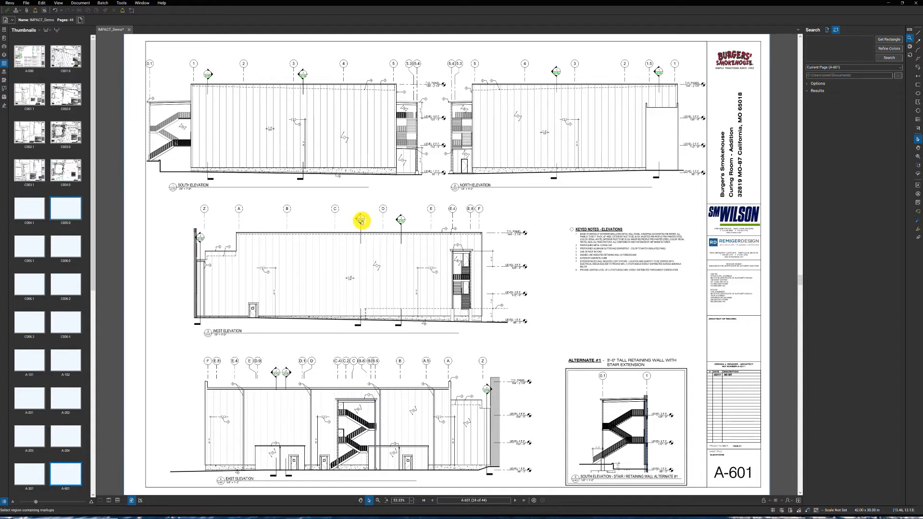
pyautogui.click(361, 221)
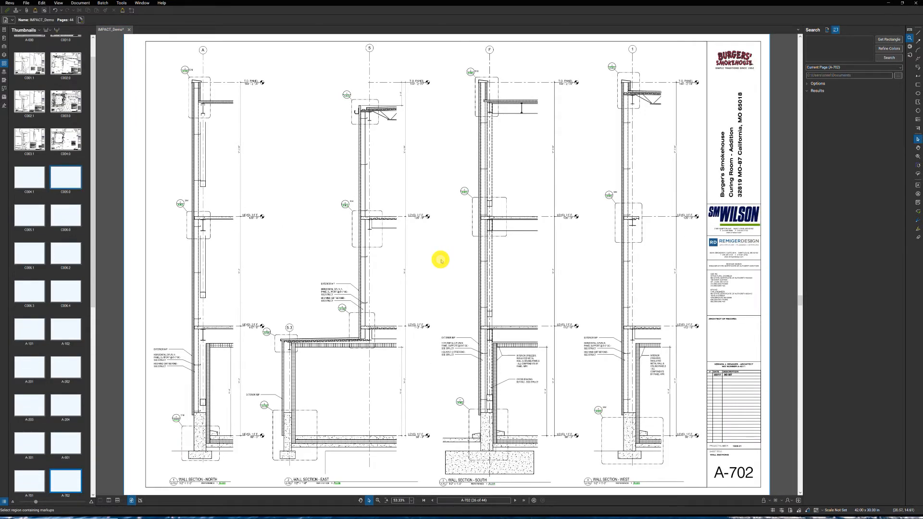
pyautogui.scroll(2, 171, 204)
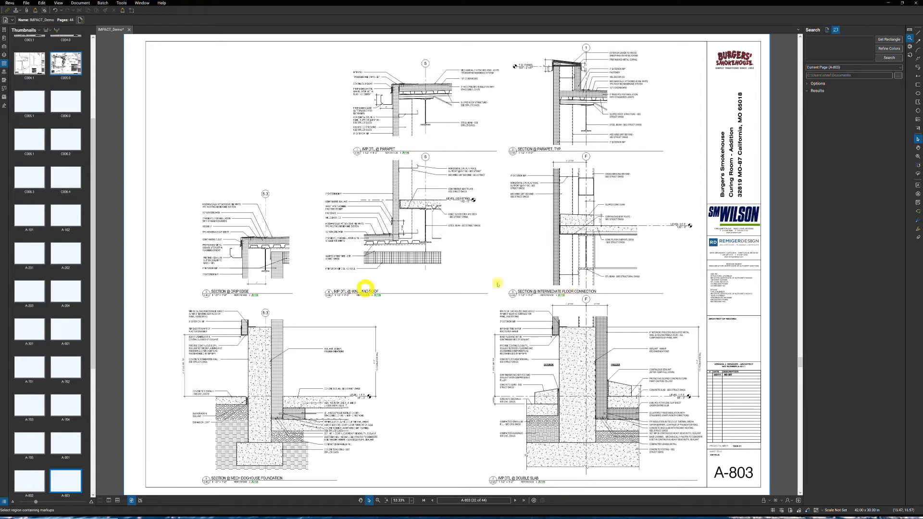
pyautogui.click(561, 295)
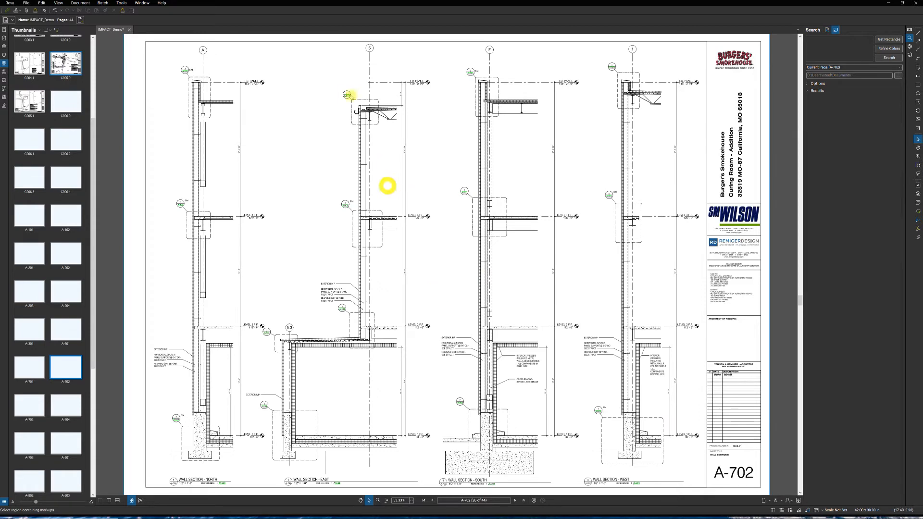
# - Test the parapet detail callout link at the head of the east wall section on A-702
pyautogui.click(347, 95)
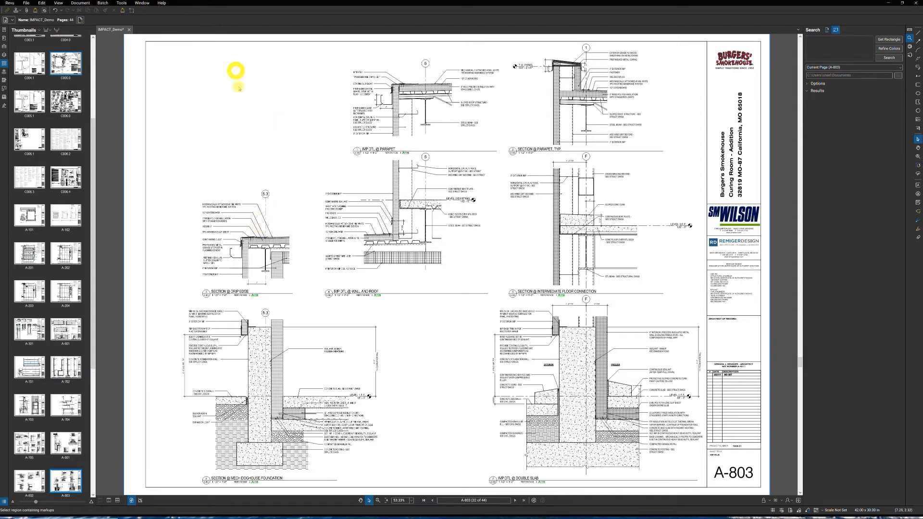
# - Flatten all markups on all pages of IMPACT_Demo.pdf
pyautogui.click(80, 3)
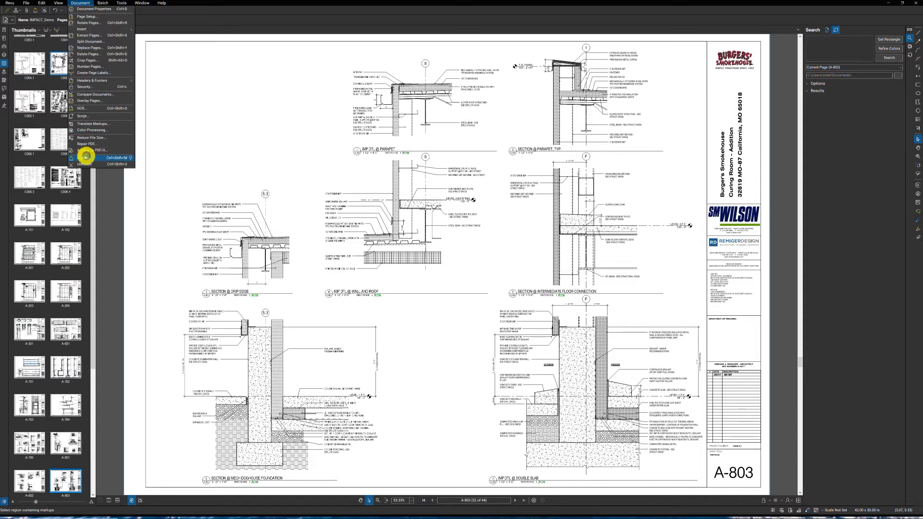
pyautogui.click(86, 158)
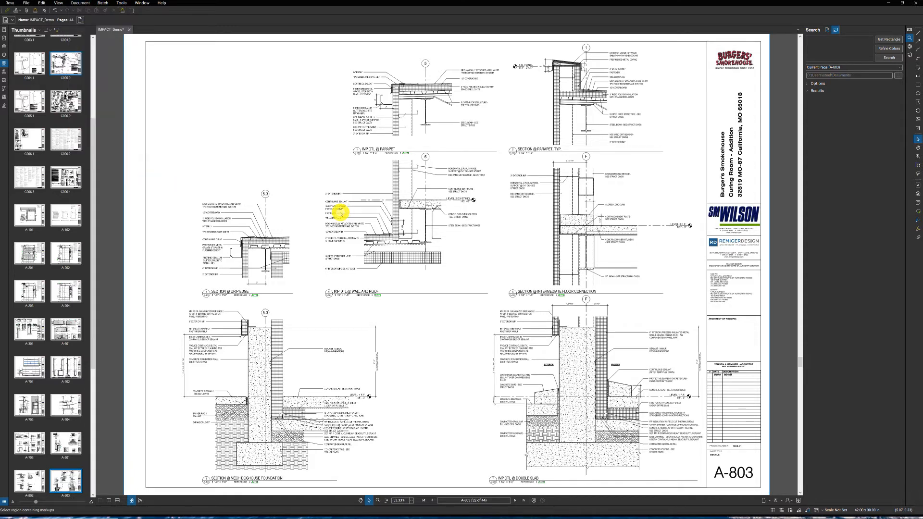
pyautogui.click(341, 213)
pyautogui.click(445, 246)
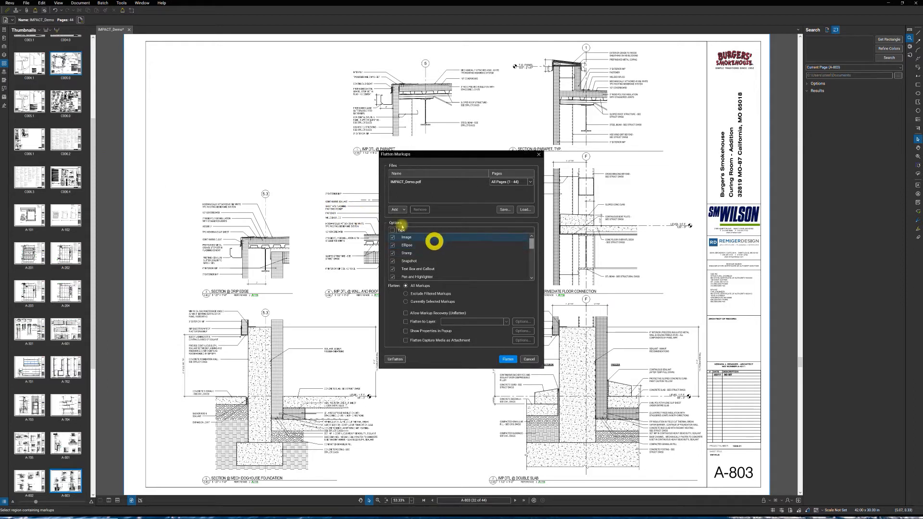
pyautogui.click(394, 261)
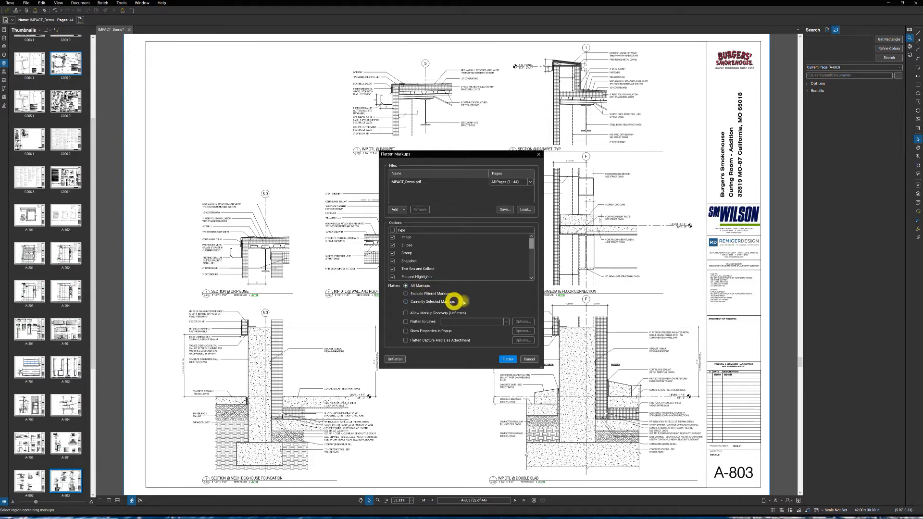
pyautogui.click(509, 360)
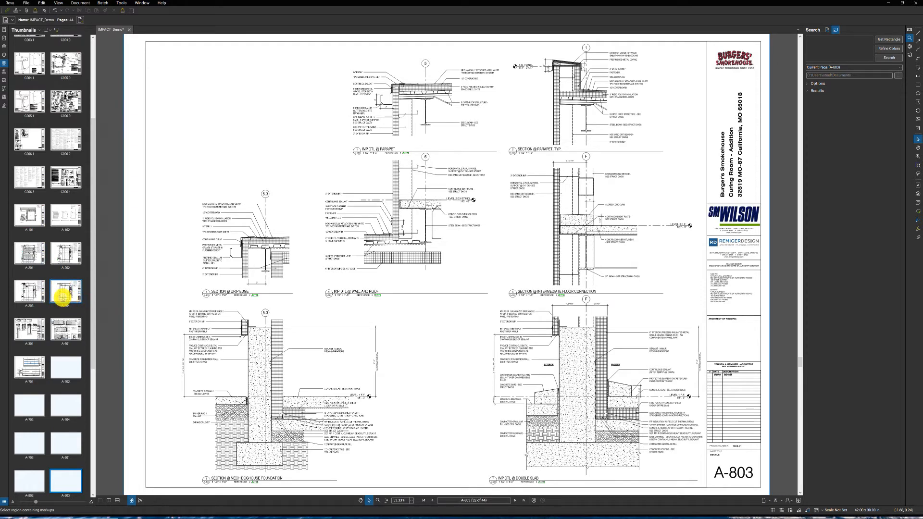
# - Open the second floor framing plan S-202 and locate a clear printed dimension near Brace B, between grids 3 and 4 below grid F
pyautogui.scroll(-5, 61, 298)
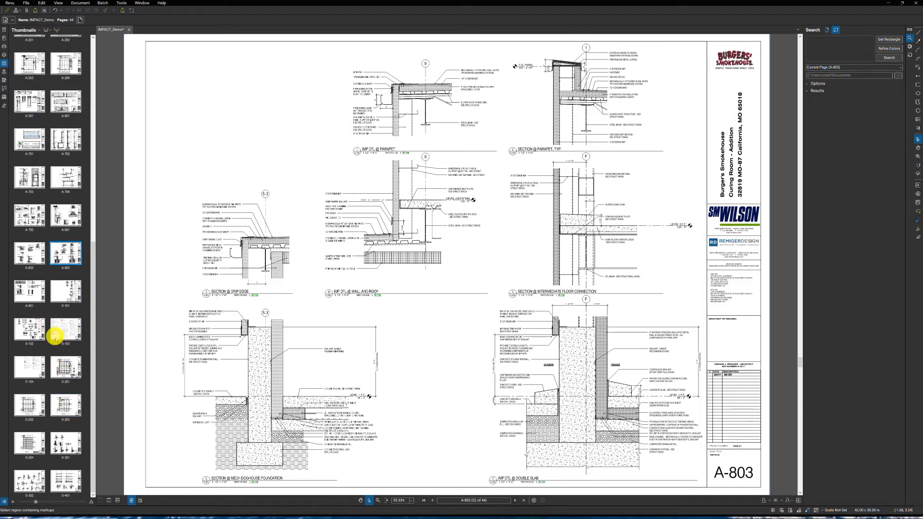
pyautogui.click(28, 404)
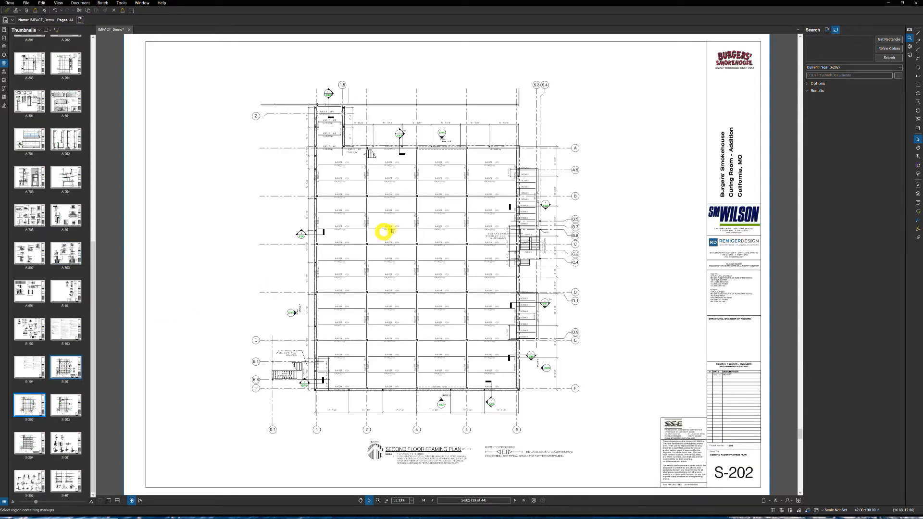
pyautogui.scroll(4, 311, 92)
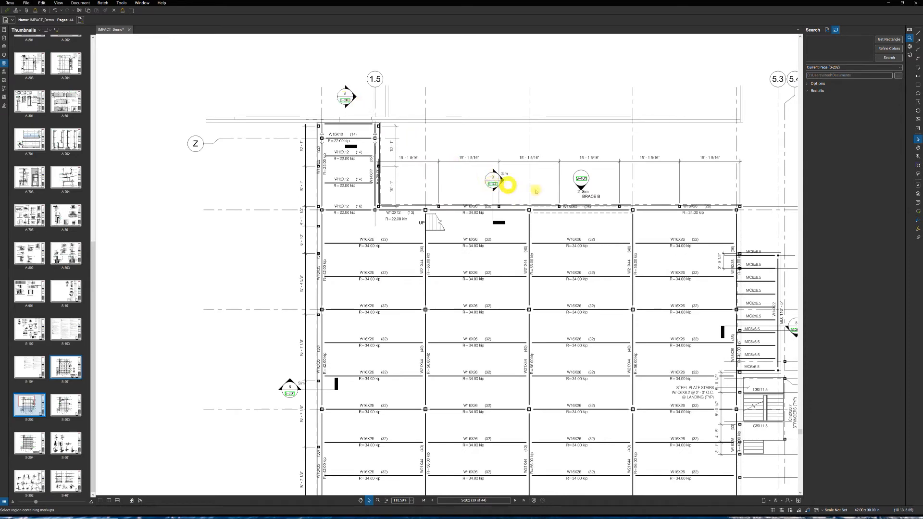
pyautogui.scroll(-4, 452, 239)
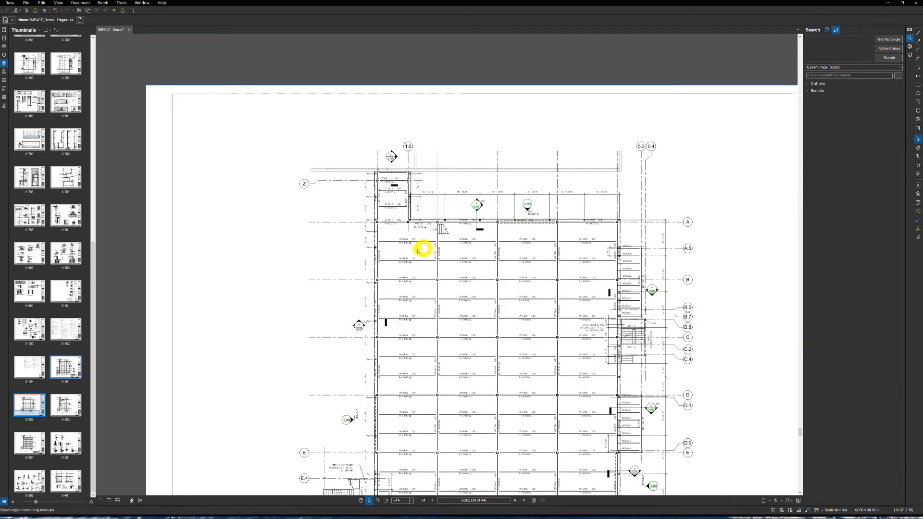
pyautogui.scroll(-2, 413, 247)
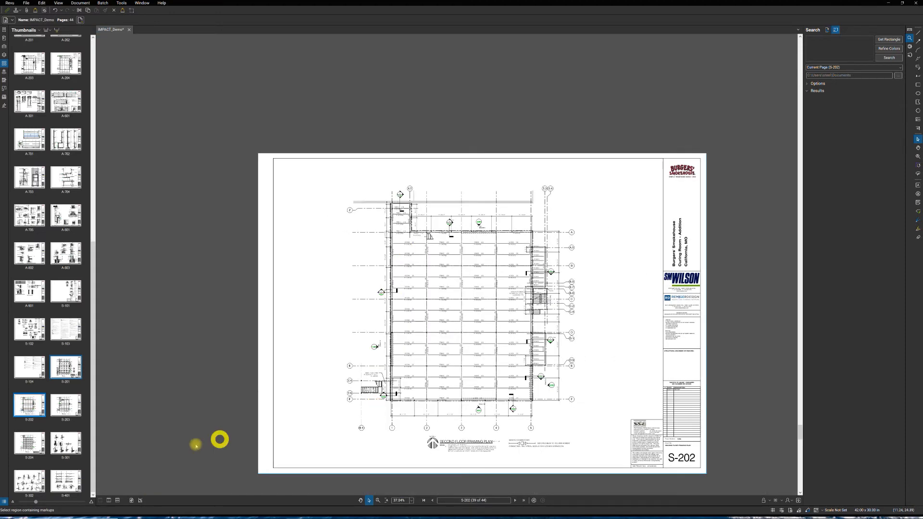
pyautogui.click(132, 500)
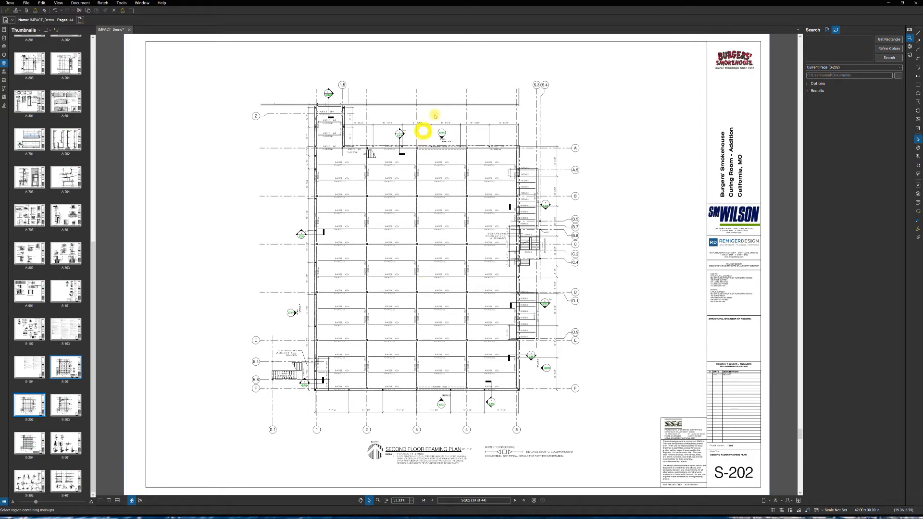
pyautogui.scroll(4, 474, 112)
pyautogui.scroll(-4, 475, 125)
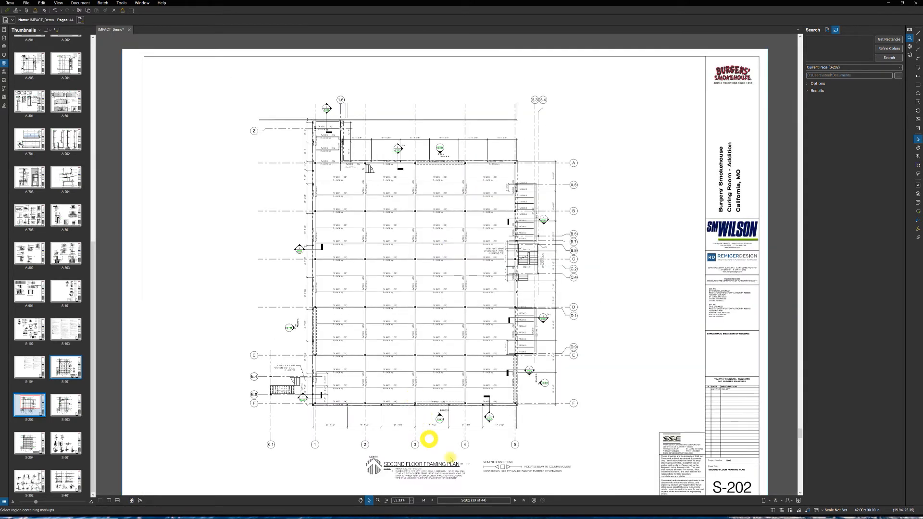
pyautogui.scroll(1, 471, 469)
pyautogui.scroll(2, 468, 470)
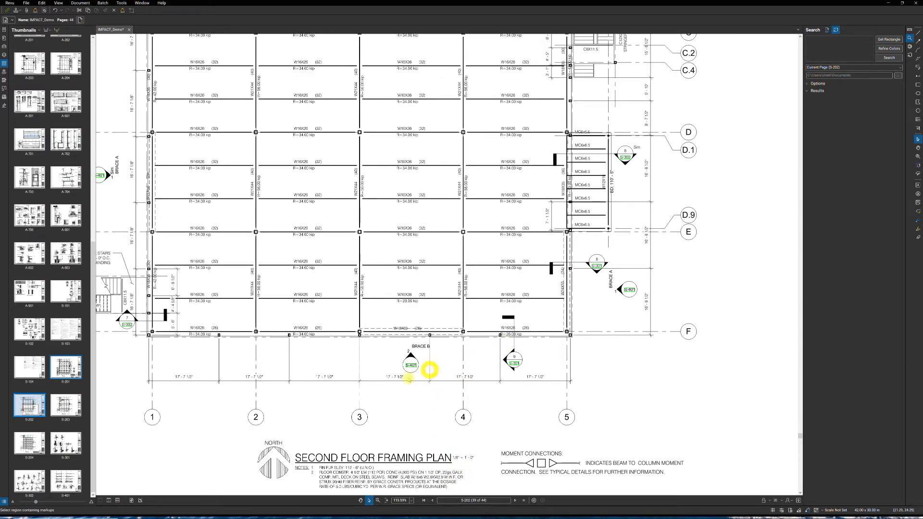
pyautogui.scroll(1, 377, 388)
pyautogui.scroll(6, 378, 387)
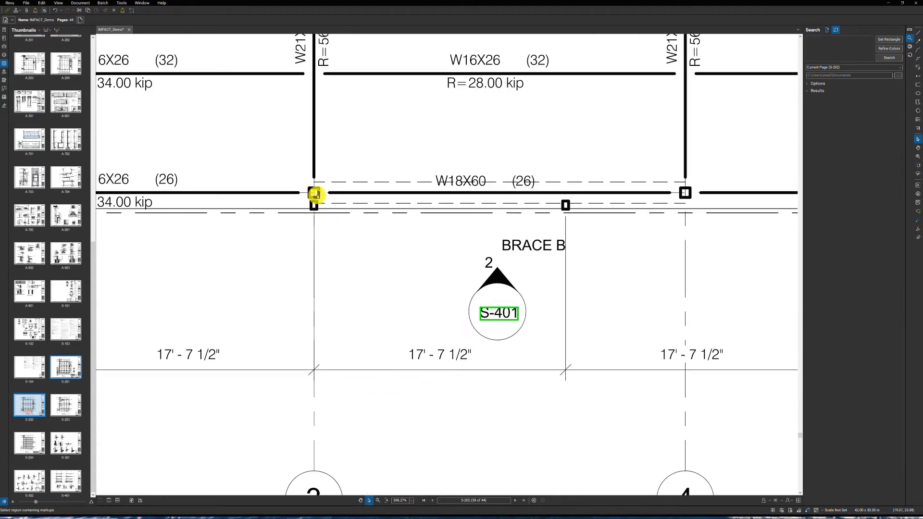
# - Calibrate the current page's scale from the two ends of the dimension below Brace B, entering 17' 7.5" as the known distance
pyautogui.click(120, 4)
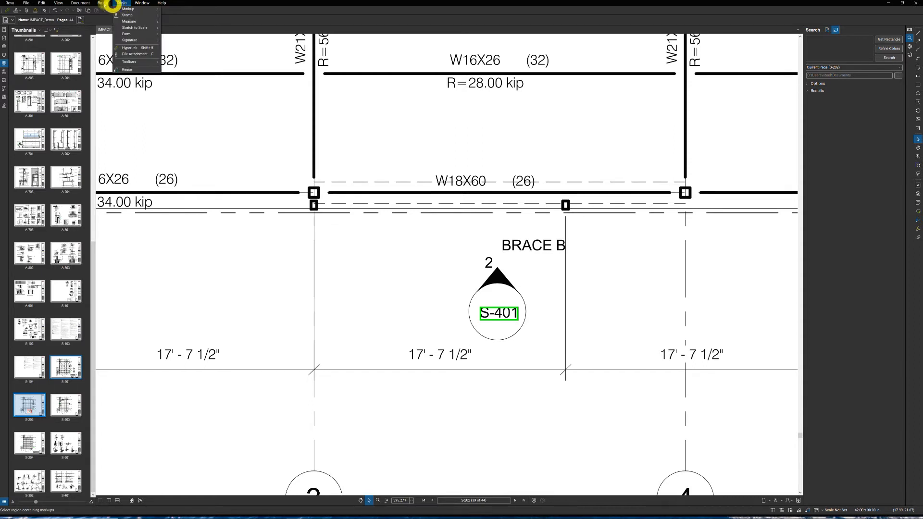
pyautogui.click(104, 3)
pyautogui.click(122, 3)
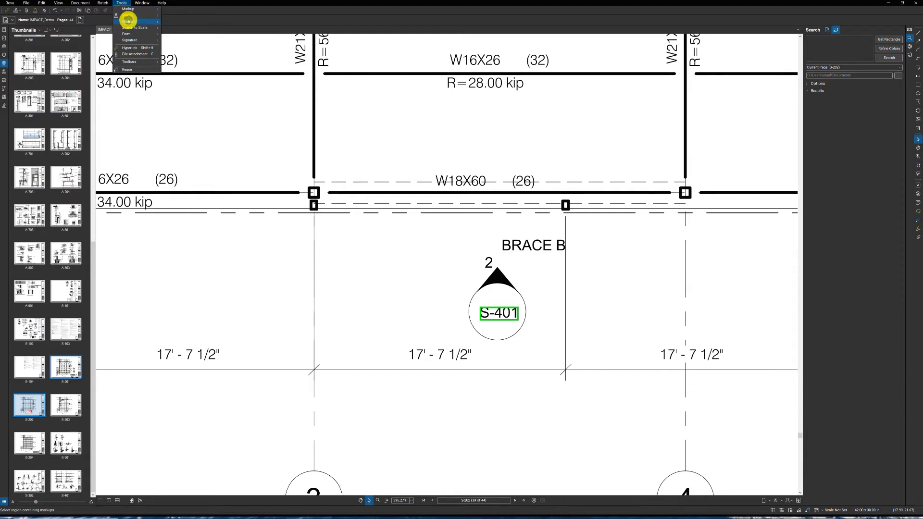
pyautogui.moveTo(128, 21)
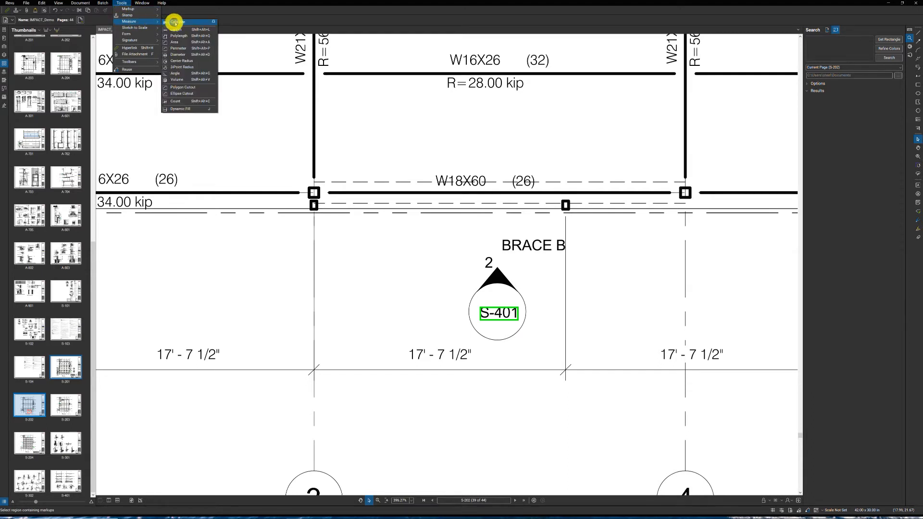
pyautogui.click(177, 22)
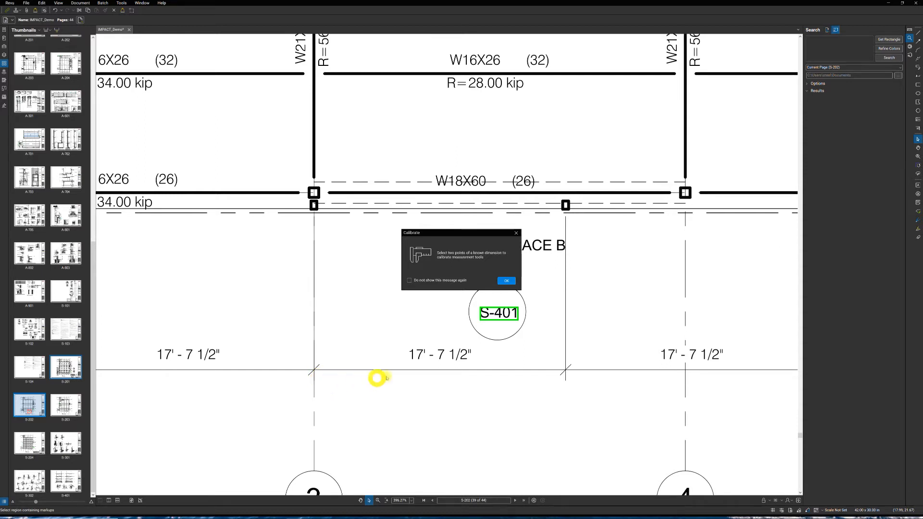
pyautogui.click(505, 282)
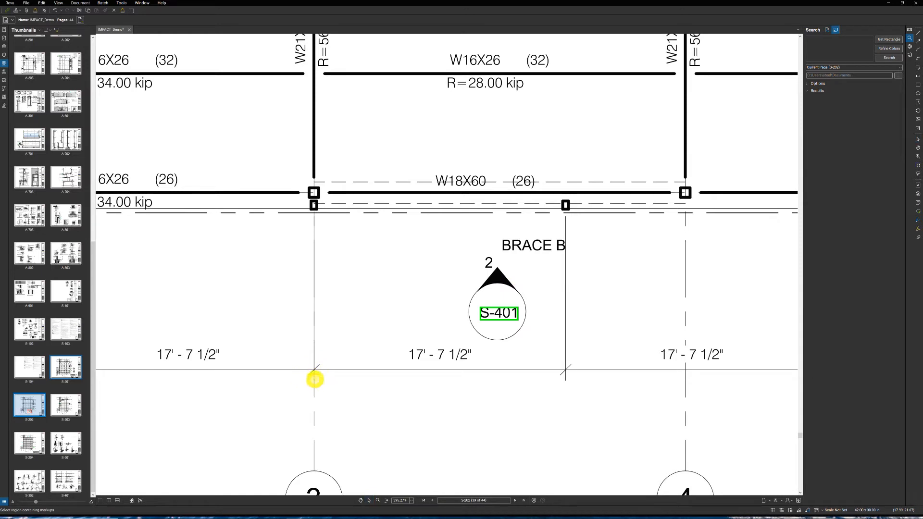
pyautogui.moveTo(314, 376); pyautogui.dragTo(565, 377)
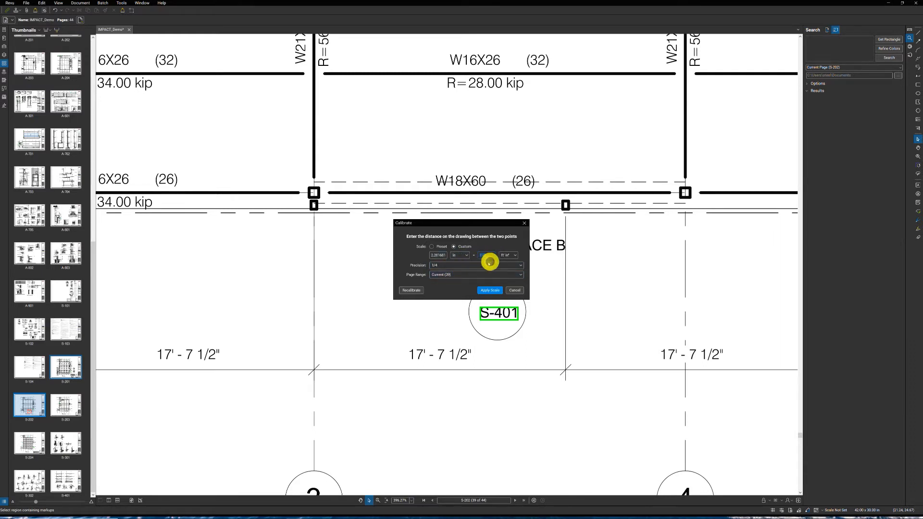
pyautogui.click(487, 255)
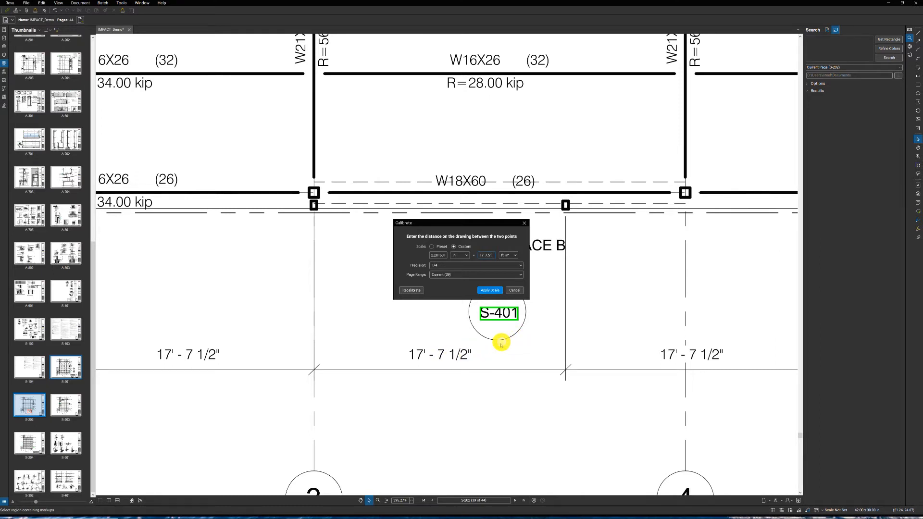
pyautogui.click(486, 291)
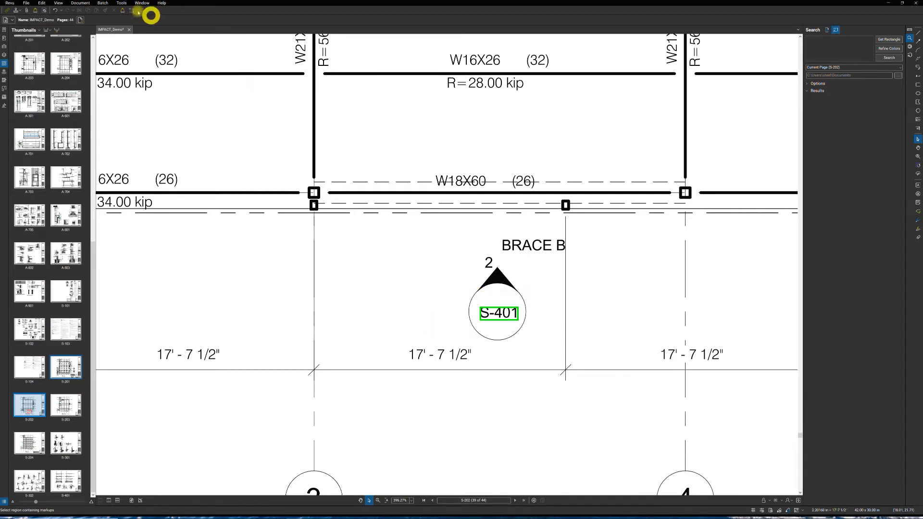
# - Add a length measurement between the two extension lines of the printed dimension below Brace B to check the calibration
pyautogui.click(124, 5)
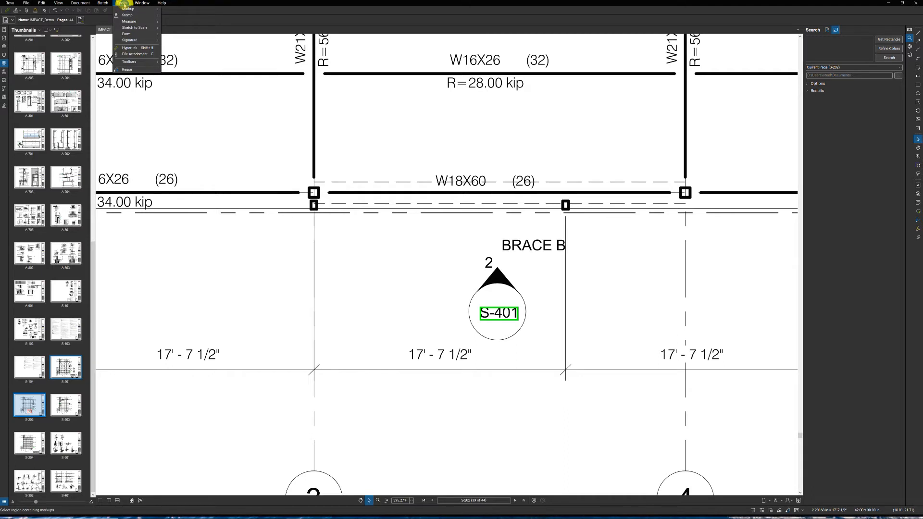
pyautogui.moveTo(128, 22)
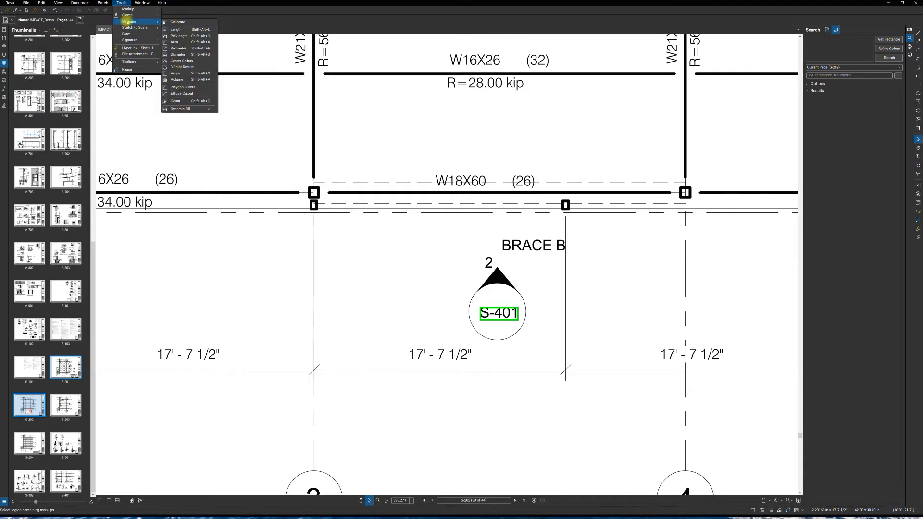
pyautogui.click(188, 30)
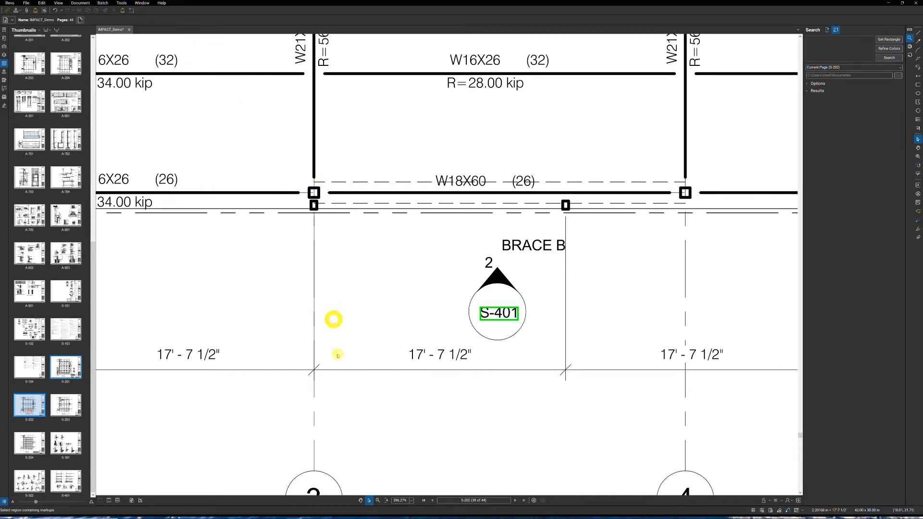
pyautogui.click(315, 377)
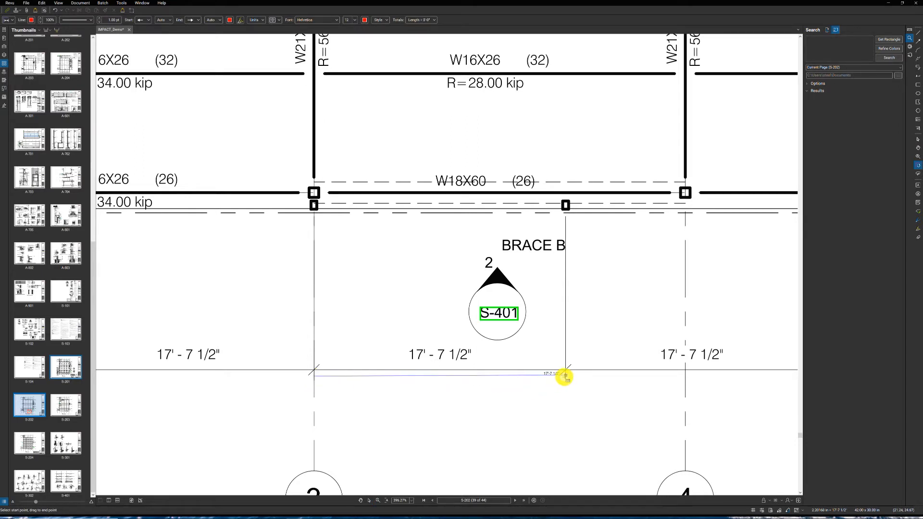
pyautogui.click(566, 377)
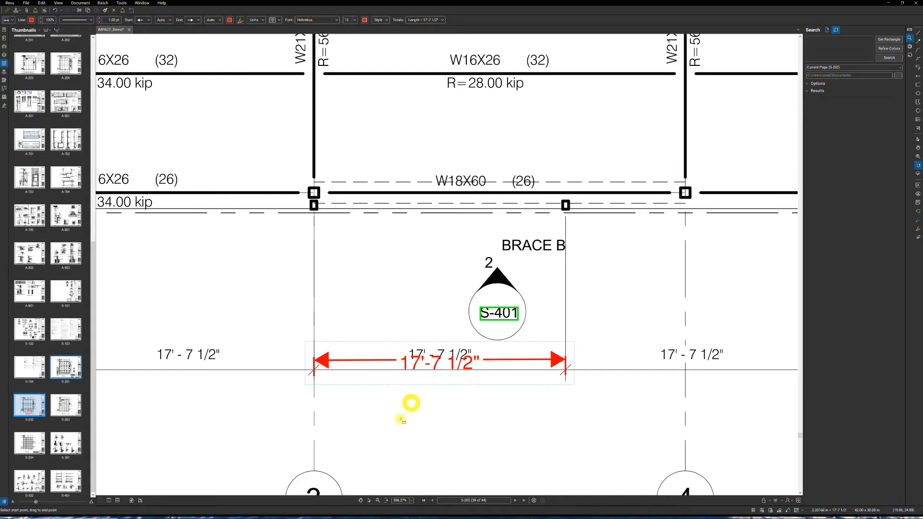
# - Move the red length measurement just below the printed dimension line so both can be read, and deselect it
pyautogui.click(367, 501)
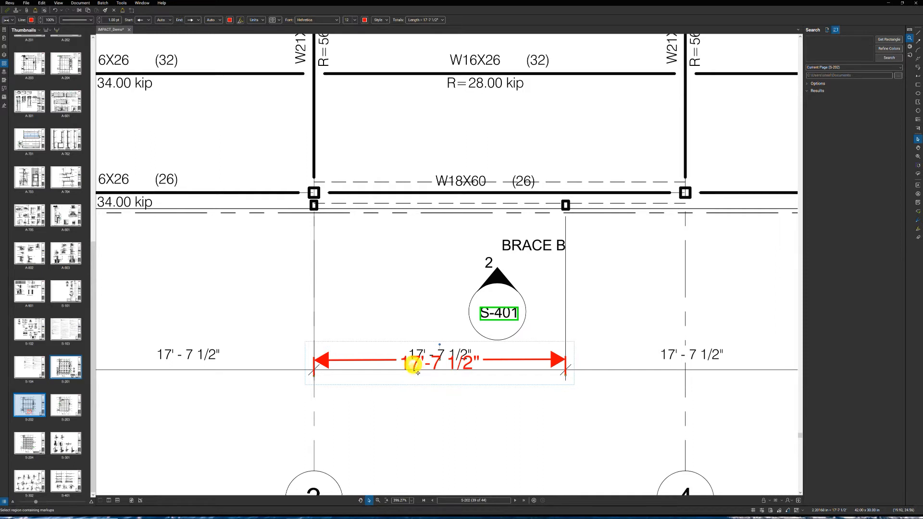
pyautogui.moveTo(459, 370); pyautogui.dragTo(554, 383)
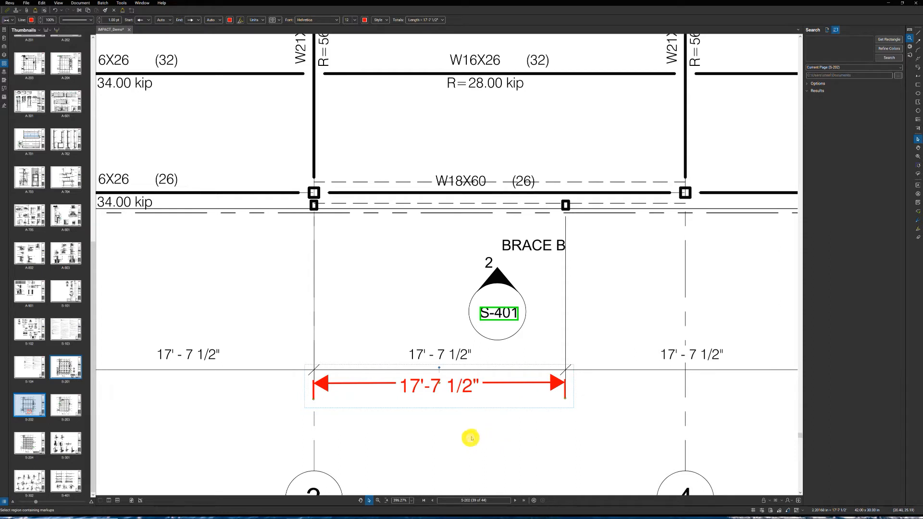
pyautogui.click(446, 434)
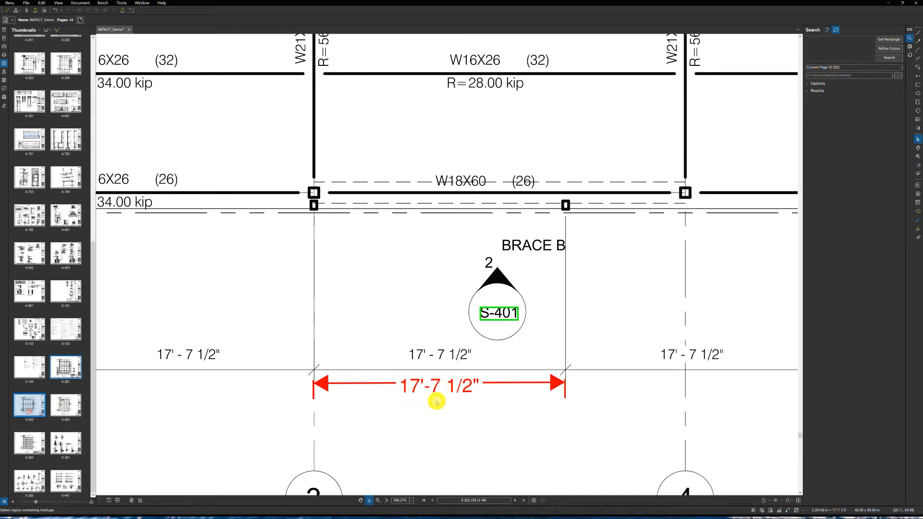
pyautogui.scroll(-10, 438, 406)
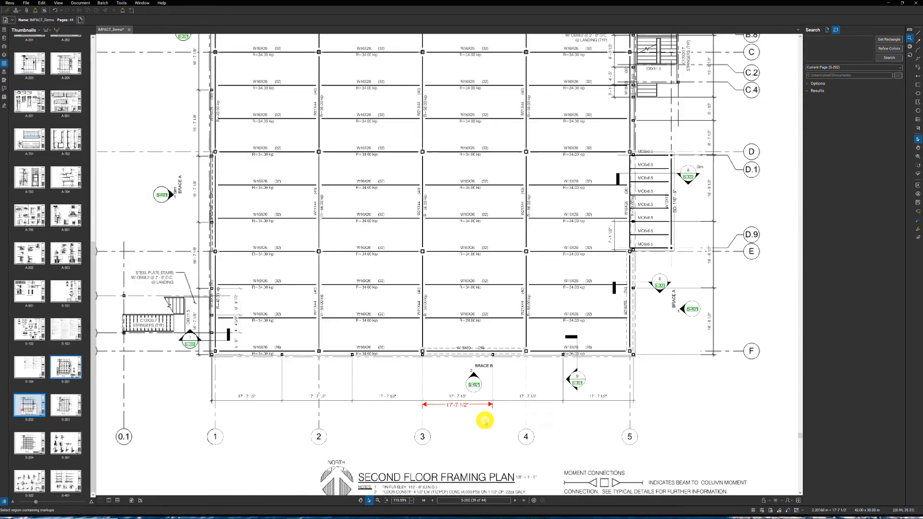
pyautogui.scroll(-1, 494, 423)
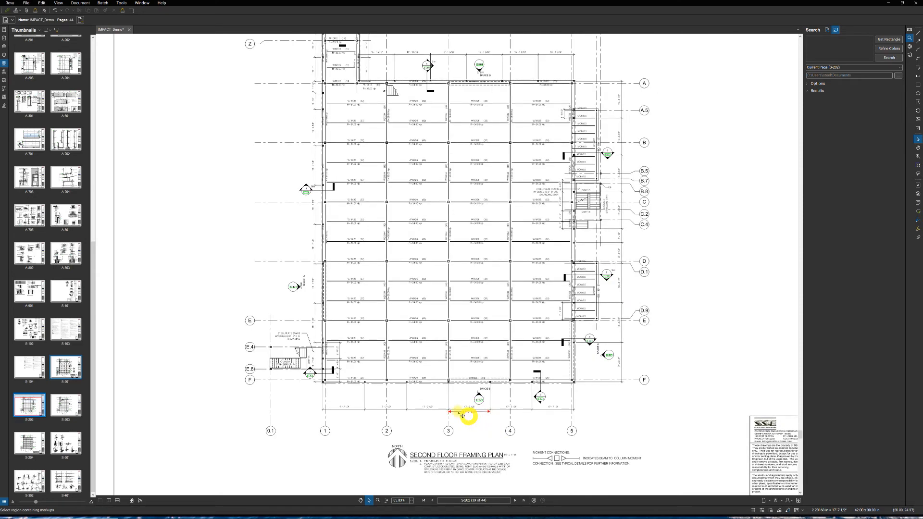
pyautogui.scroll(-2, 447, 332)
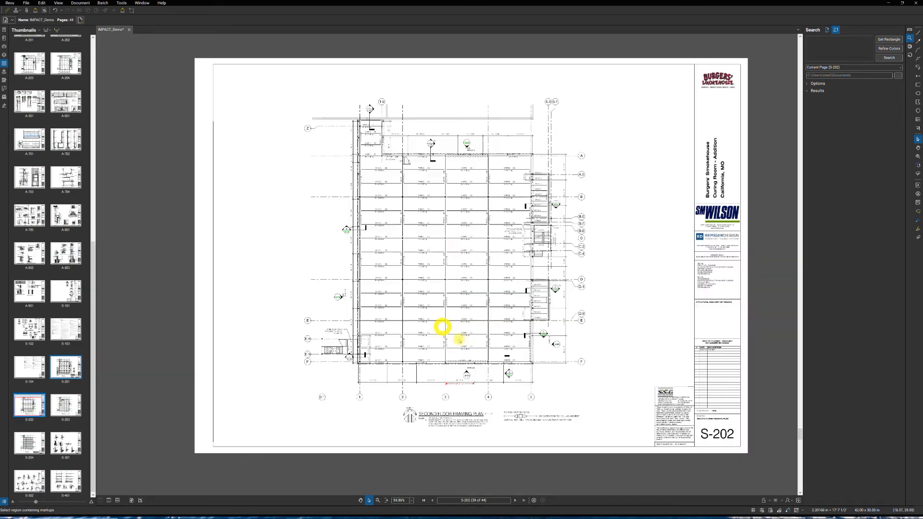
pyautogui.scroll(1, 450, 332)
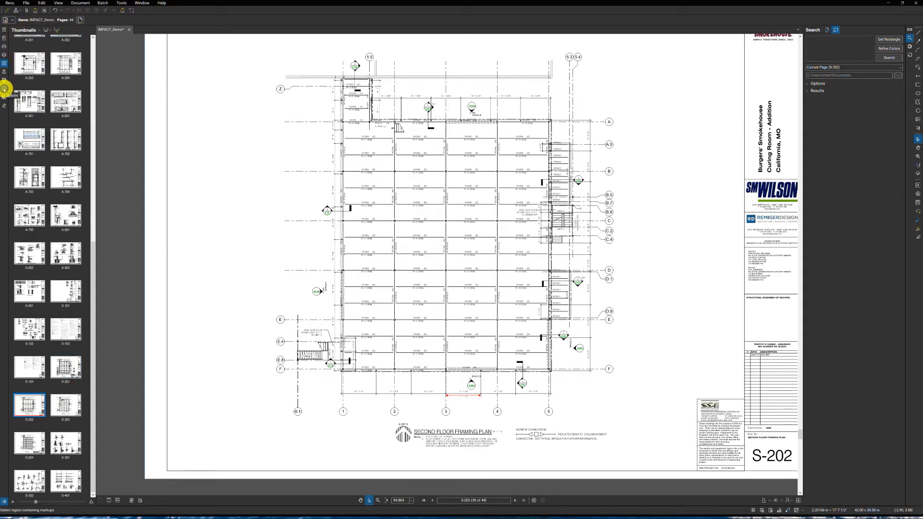
# - Define a space named 2nd Floor with a rectangle enclosing the whole second floor framing plan and its grid bubbles
pyautogui.click(5, 88)
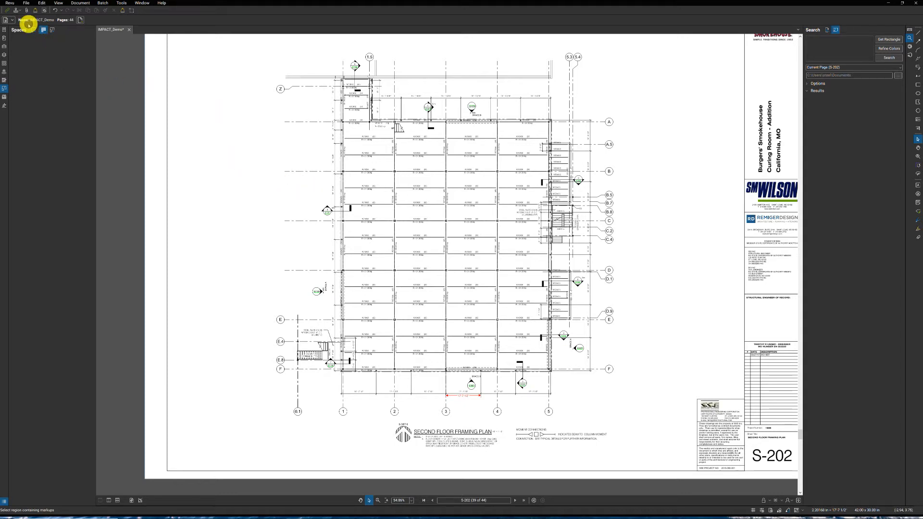
pyautogui.click(34, 31)
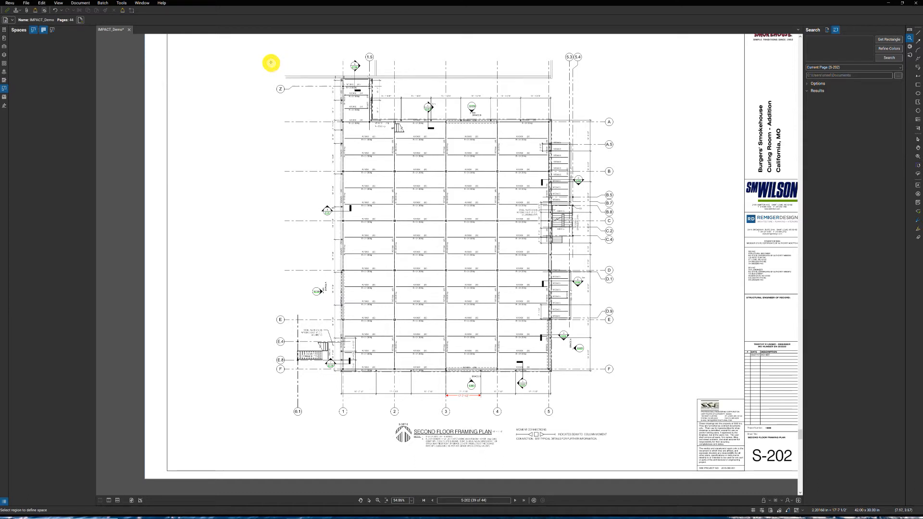
pyautogui.moveTo(272, 60); pyautogui.dragTo(605, 408)
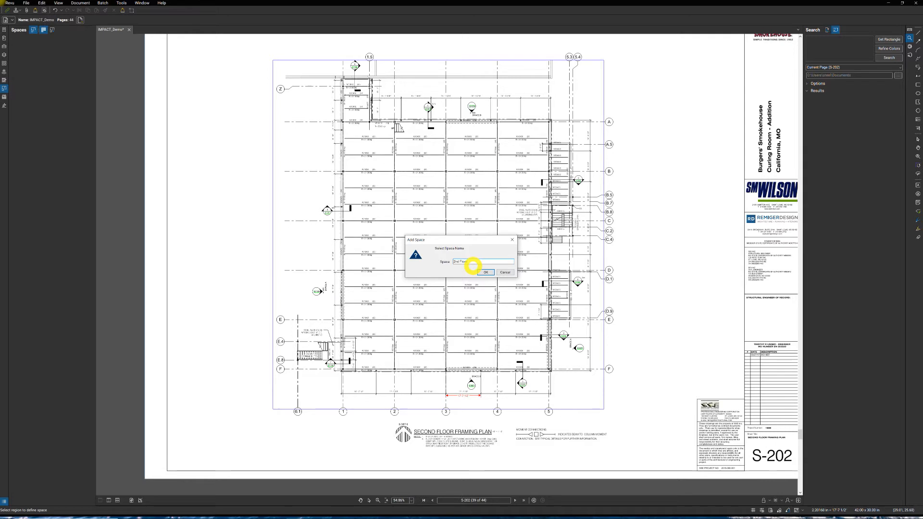
pyautogui.click(485, 273)
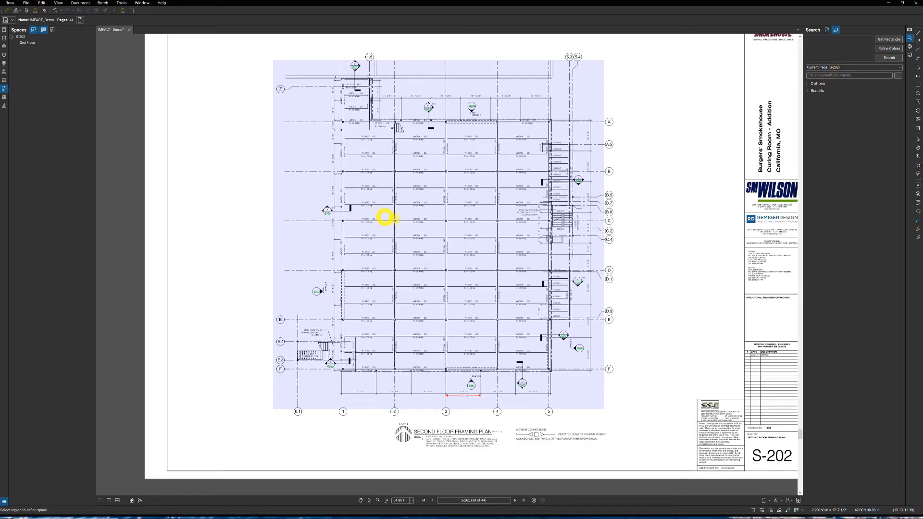
pyautogui.click(634, 231)
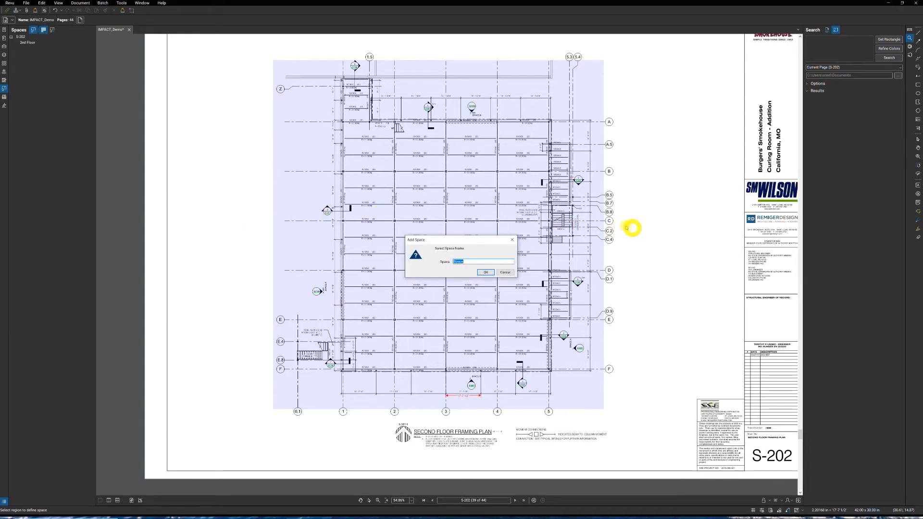
pyautogui.click(505, 272)
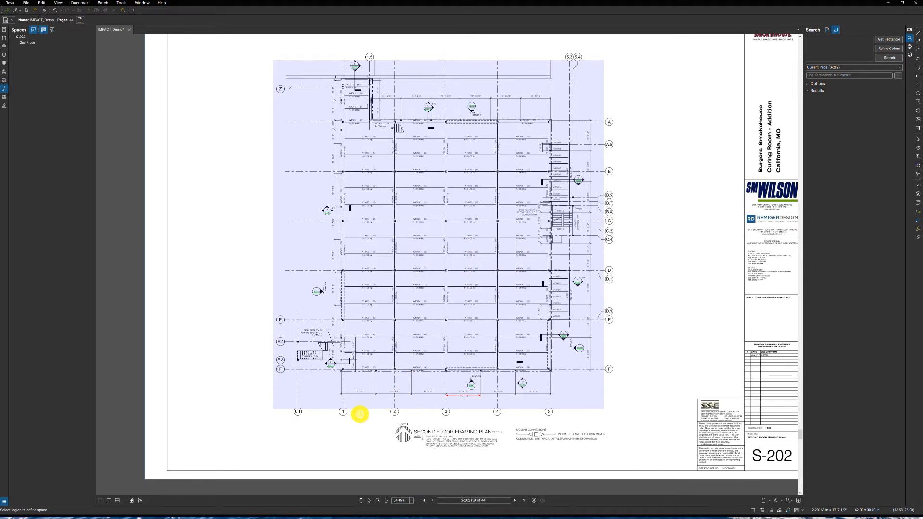
pyautogui.click(369, 500)
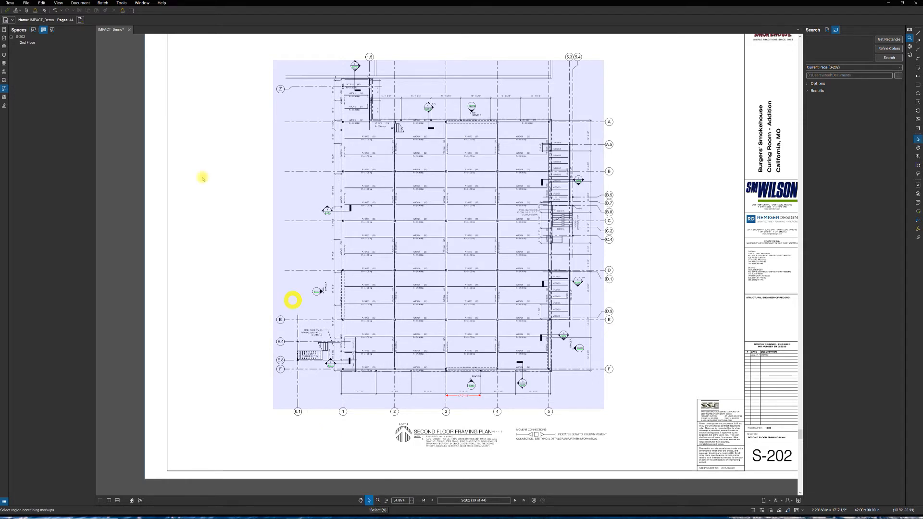
# - Toggle the space highlighting to check the 2nd Floor area, leaving the highlight switched off
pyautogui.click(43, 30)
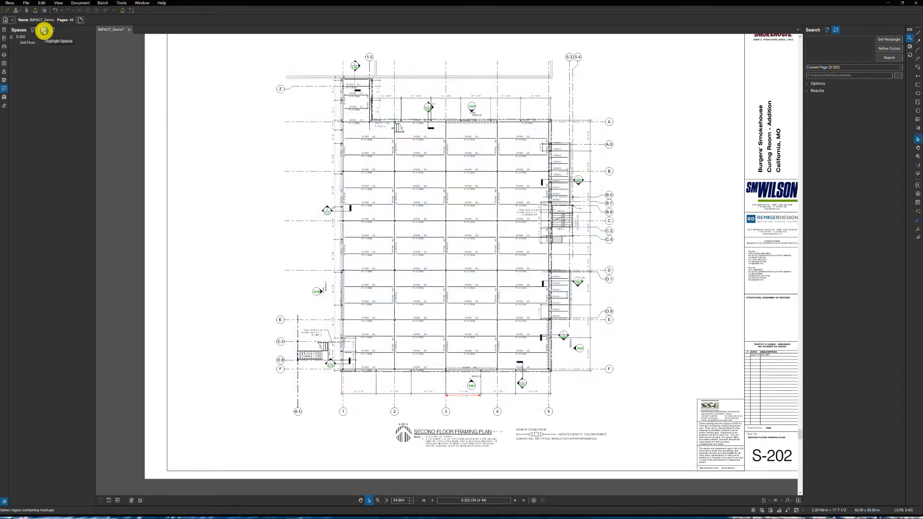
pyautogui.click(43, 31)
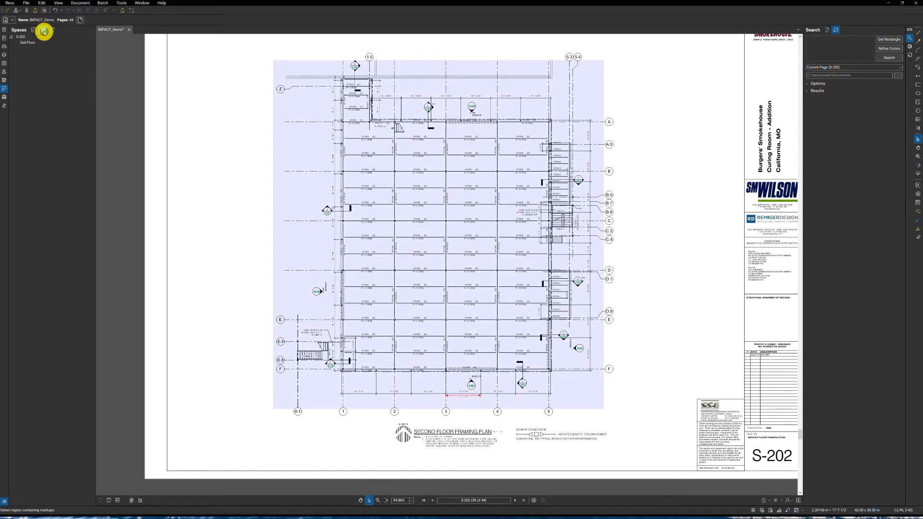
pyautogui.click(44, 30)
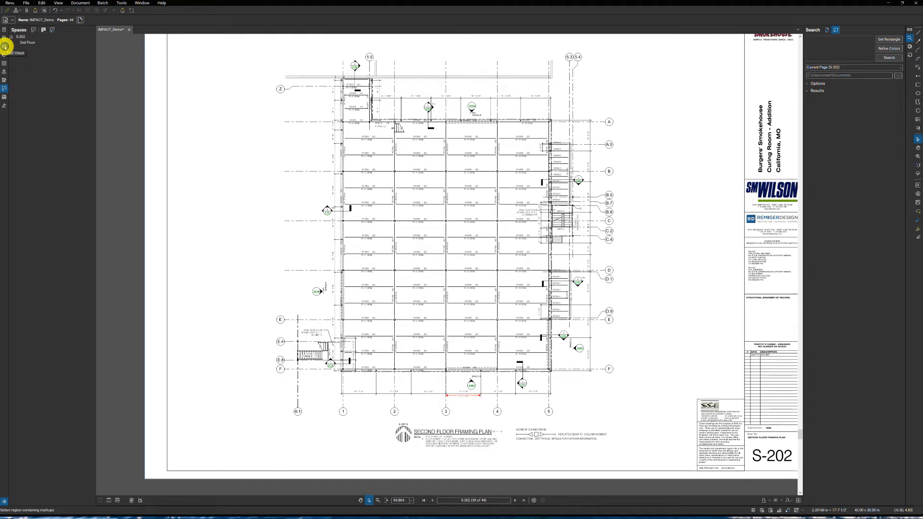
# - Review the takeoff tools in the Tool Chest by expanding and collapsing the Erect Standard Beam and Install Angle sets
pyautogui.click(4, 47)
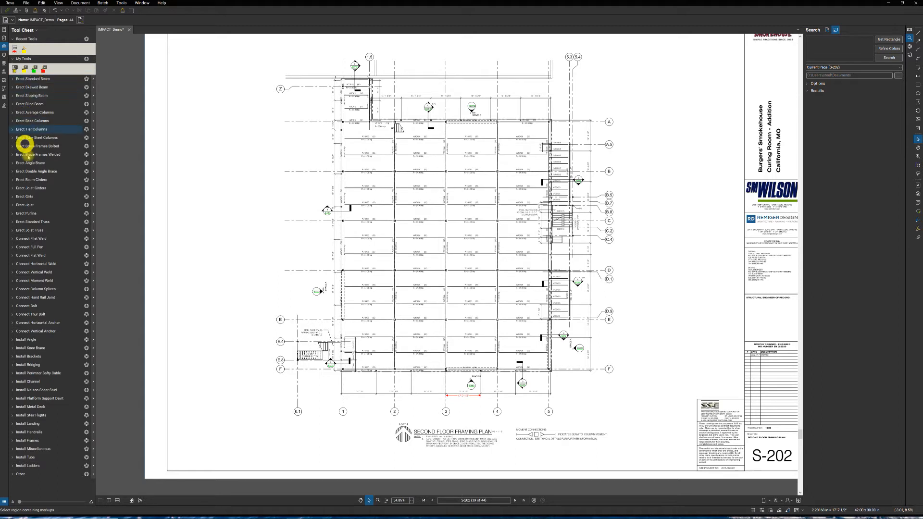
pyautogui.click(20, 79)
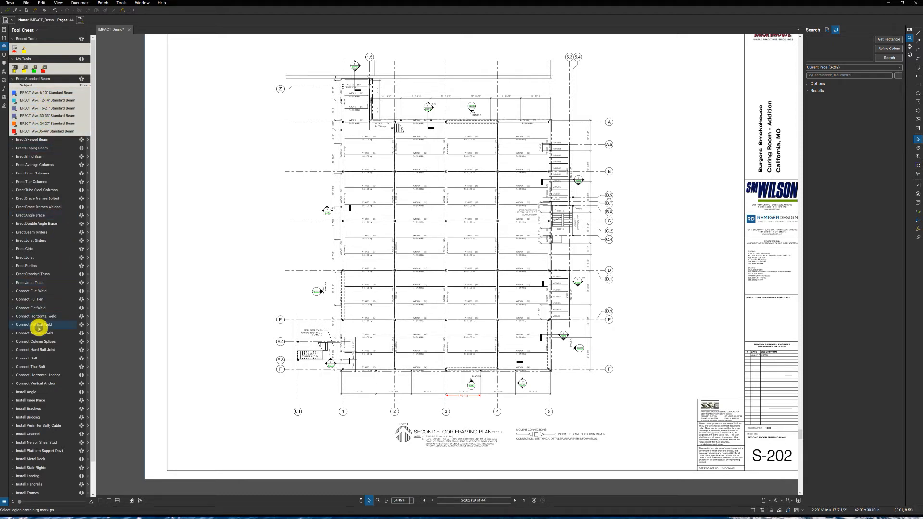
pyautogui.click(18, 393)
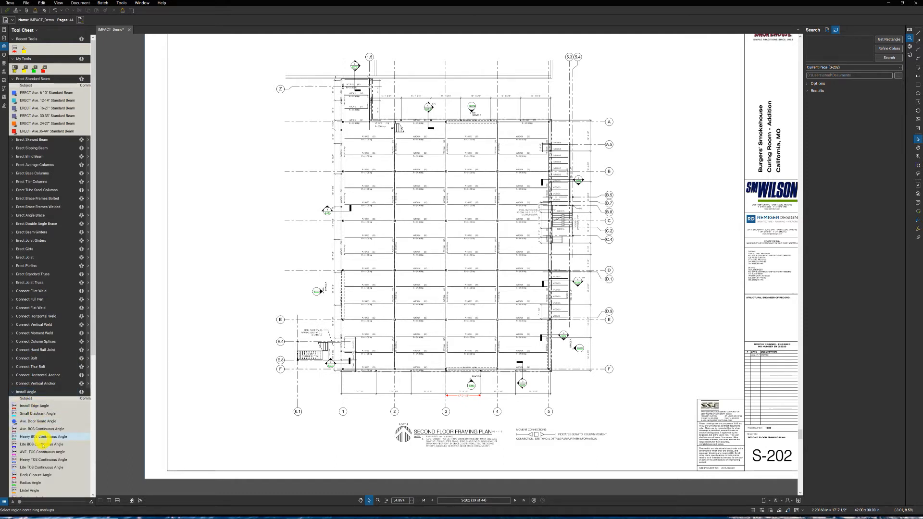
pyautogui.scroll(-3, 41, 441)
pyautogui.scroll(-3, 42, 444)
pyautogui.scroll(6, 45, 430)
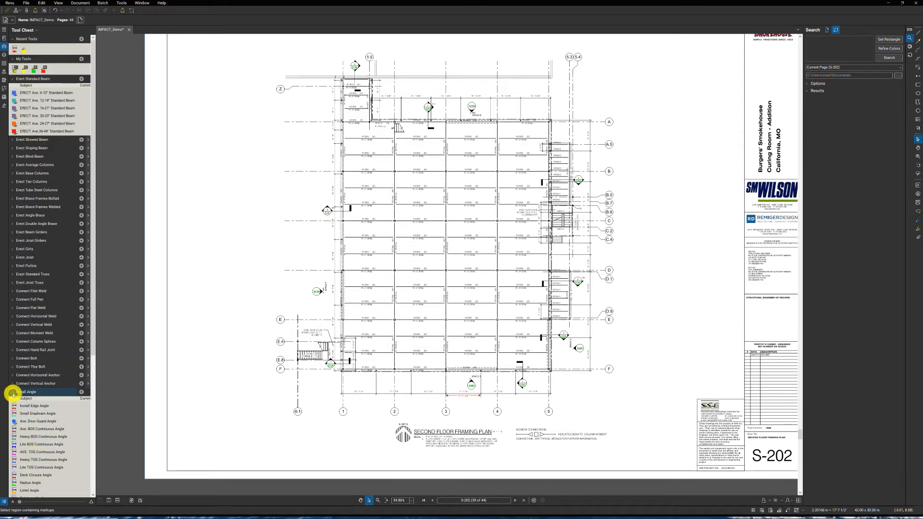
pyautogui.click(13, 393)
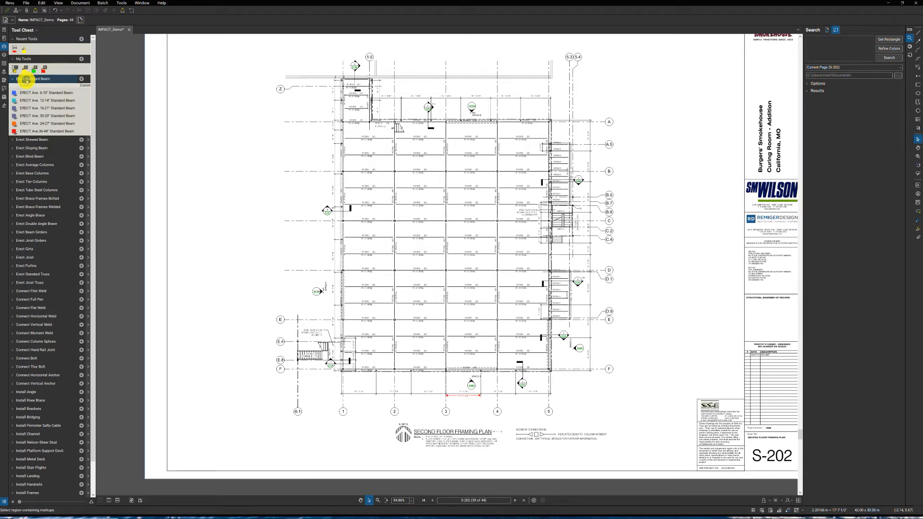
pyautogui.click(23, 79)
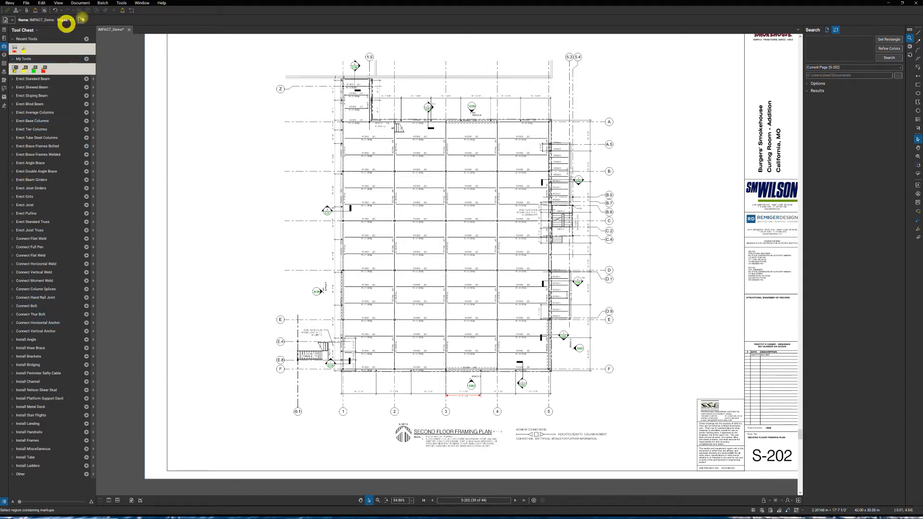
# - Place two red checkmarks with the Count measurement tool in the blank area beside grid bubble Z and select them
pyautogui.click(121, 4)
pyautogui.click(122, 6)
pyautogui.click(123, 7)
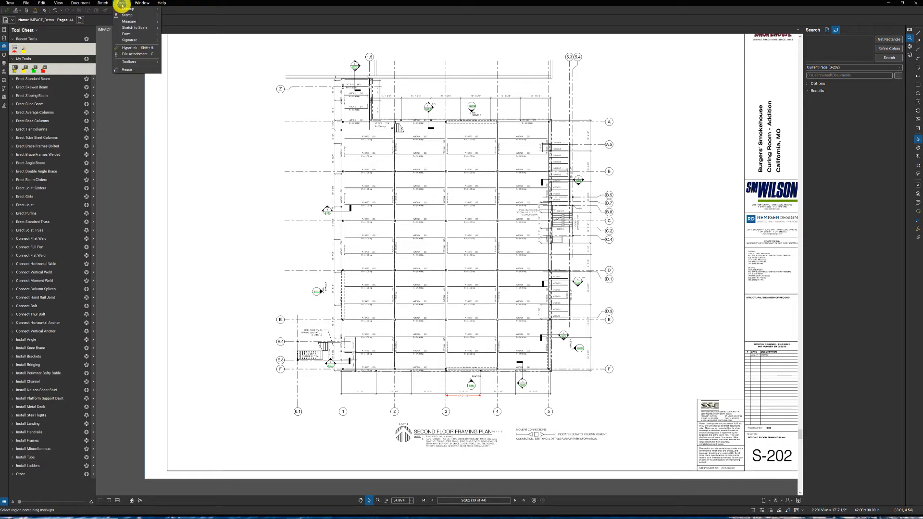
pyautogui.moveTo(128, 9)
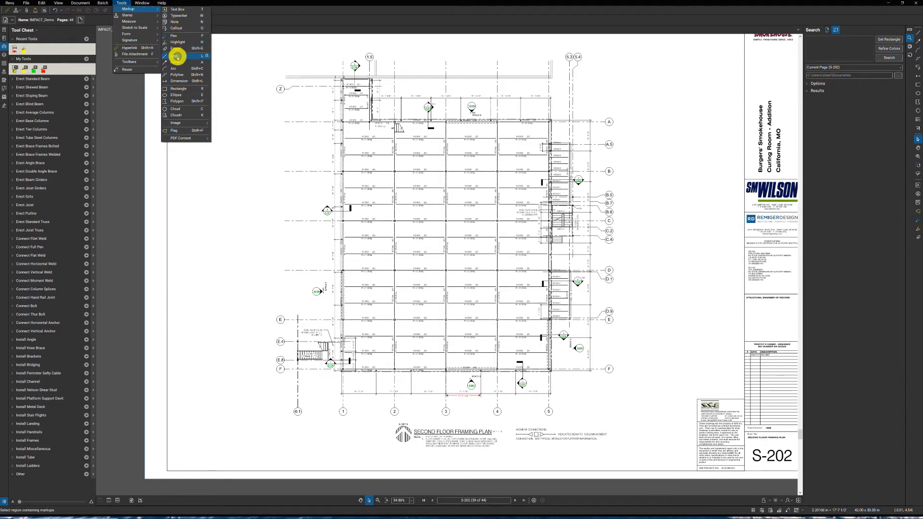
pyautogui.moveTo(152, 22)
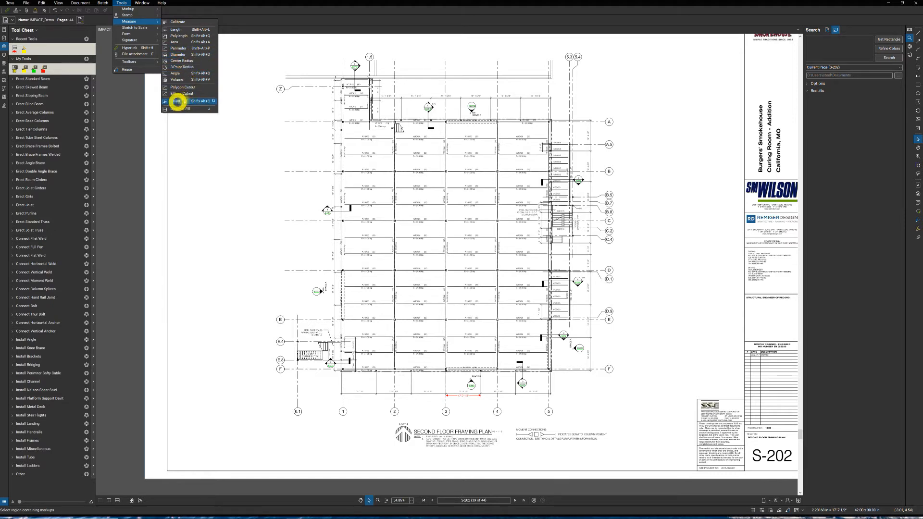
pyautogui.click(199, 102)
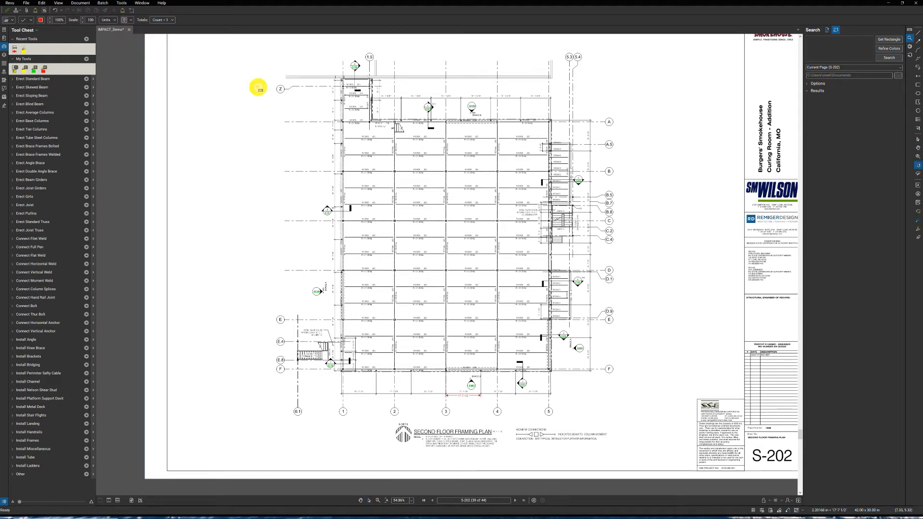
pyautogui.click(258, 87)
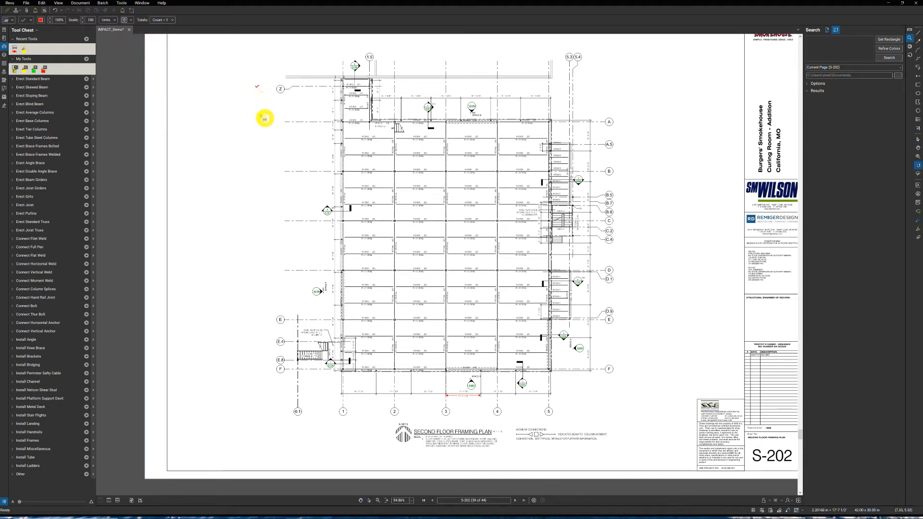
pyautogui.click(261, 100)
pyautogui.click(624, 87)
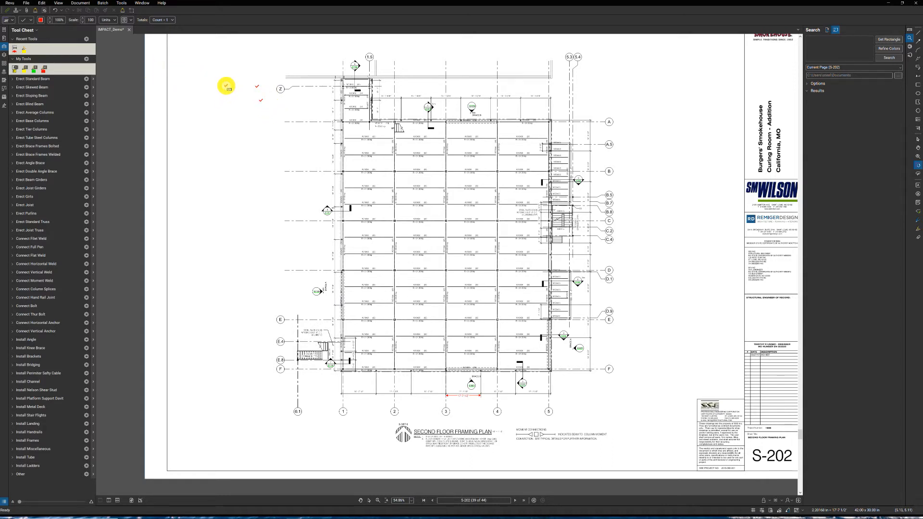
pyautogui.press('Escape')
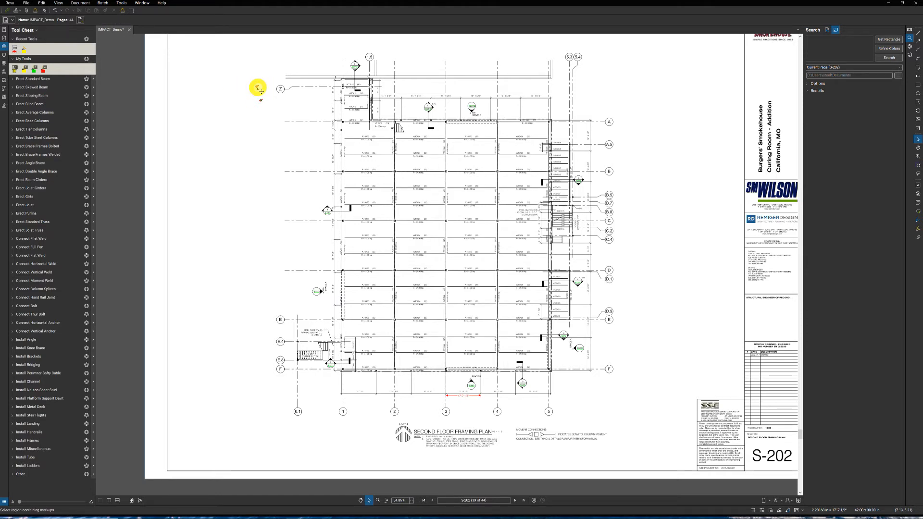
pyautogui.click(259, 88)
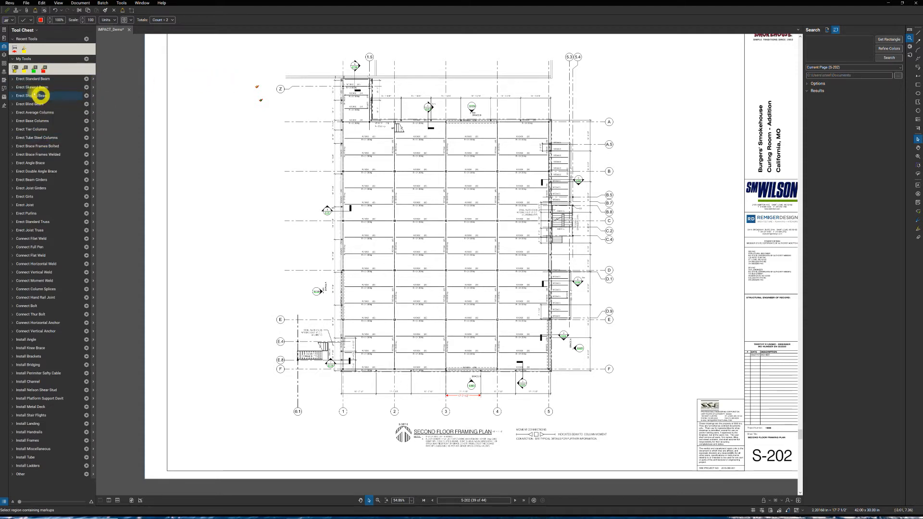
# - Expand the Erect Standard Beam tool set, and delete the red count checkmarks and the red length measurement from the plan
pyautogui.click(14, 80)
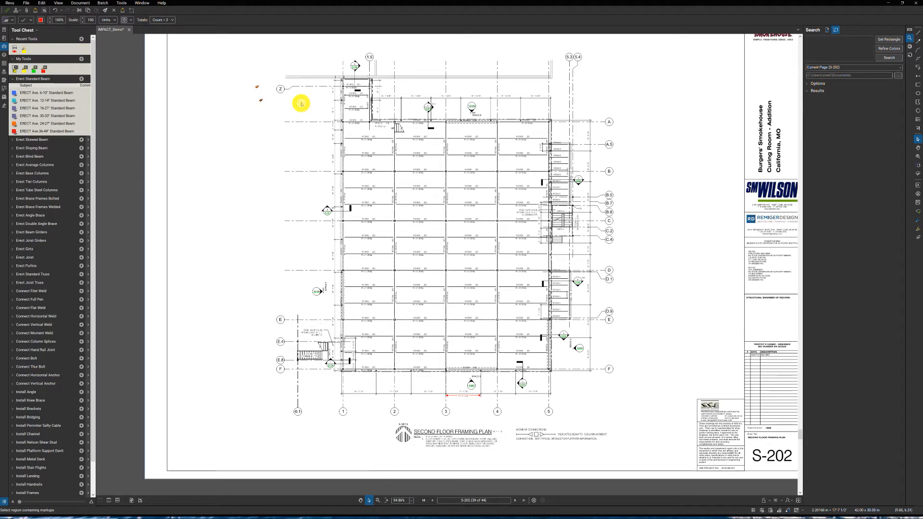
pyautogui.click(274, 114)
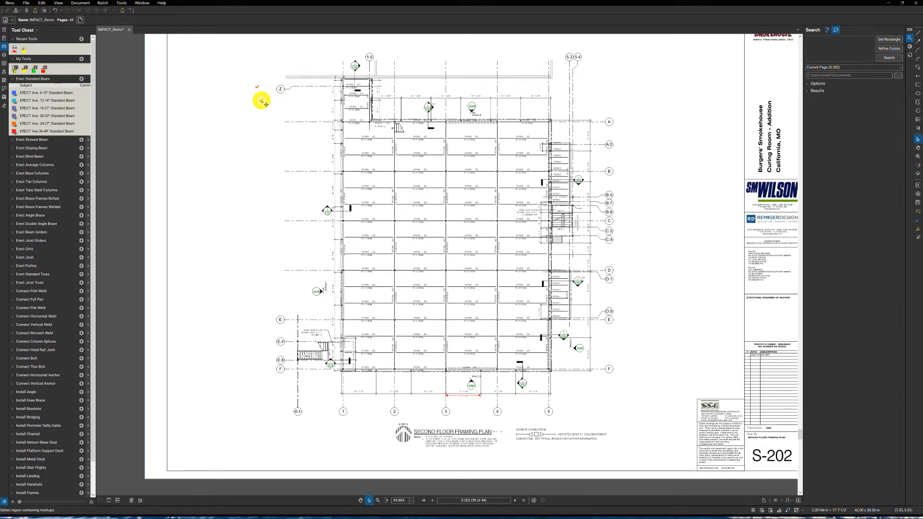
pyautogui.click(260, 98)
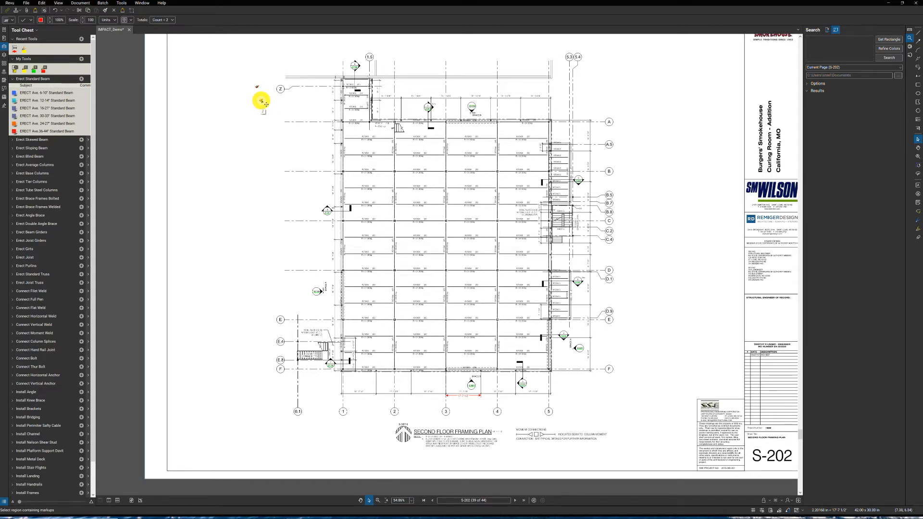
pyautogui.press('Delete')
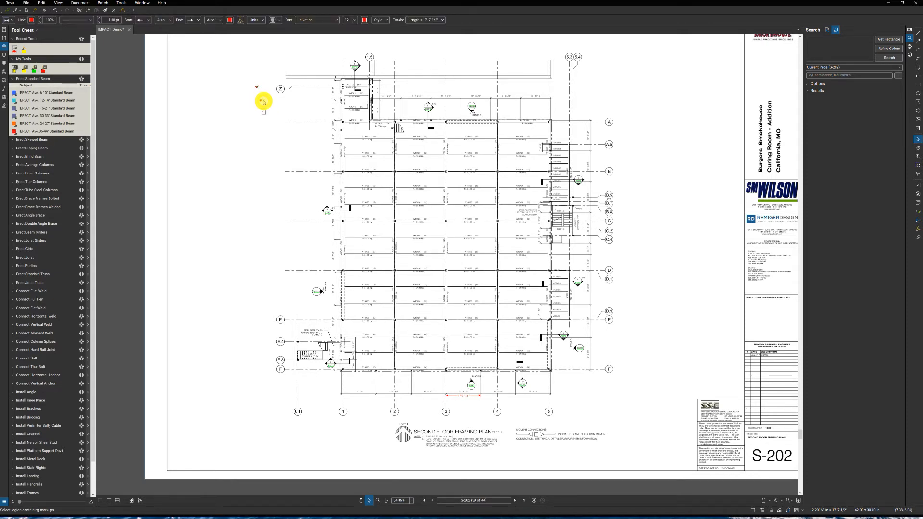
pyautogui.press('Delete')
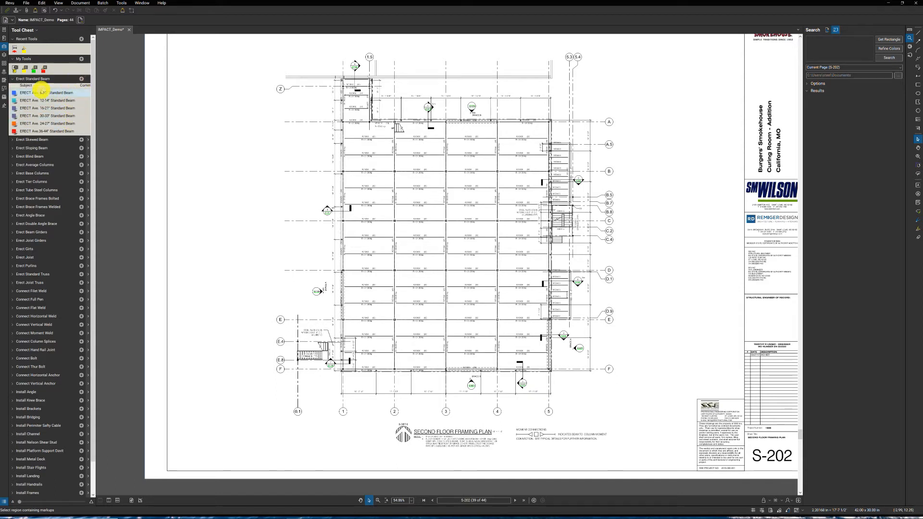
# - Create a new legend from the Erect Standard Beam tool set and place it in the blank area left of the plan
pyautogui.click(81, 78)
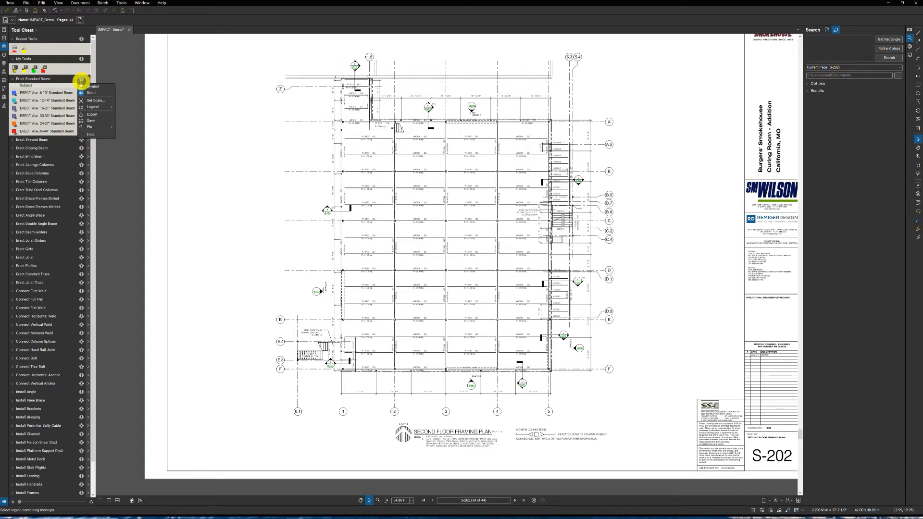
pyautogui.moveTo(94, 106)
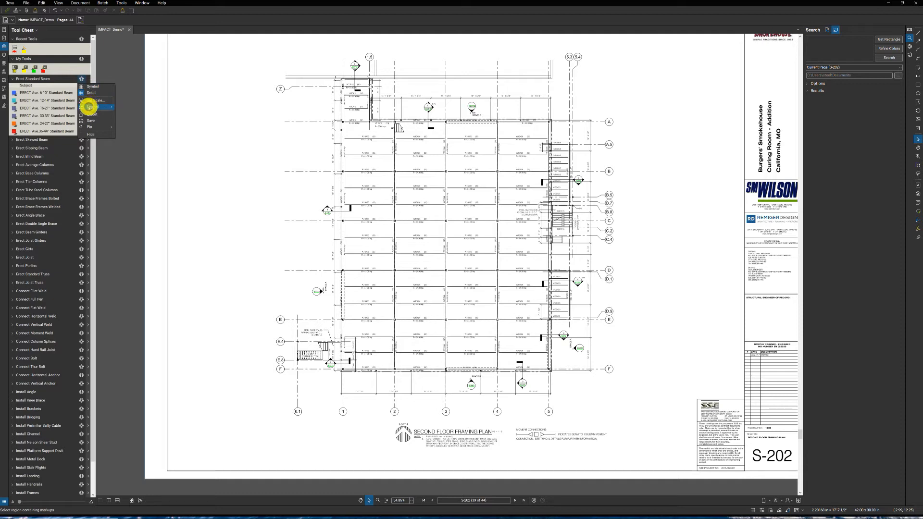
pyautogui.click(138, 112)
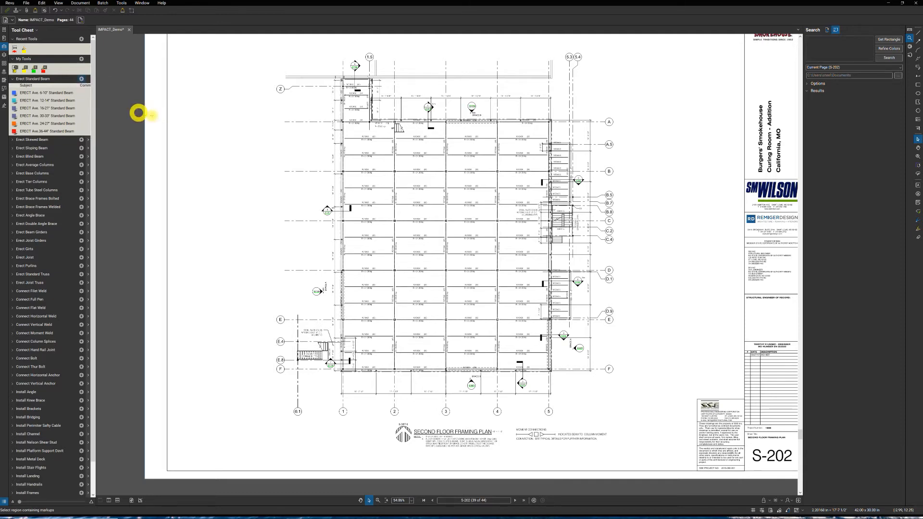
pyautogui.click(204, 128)
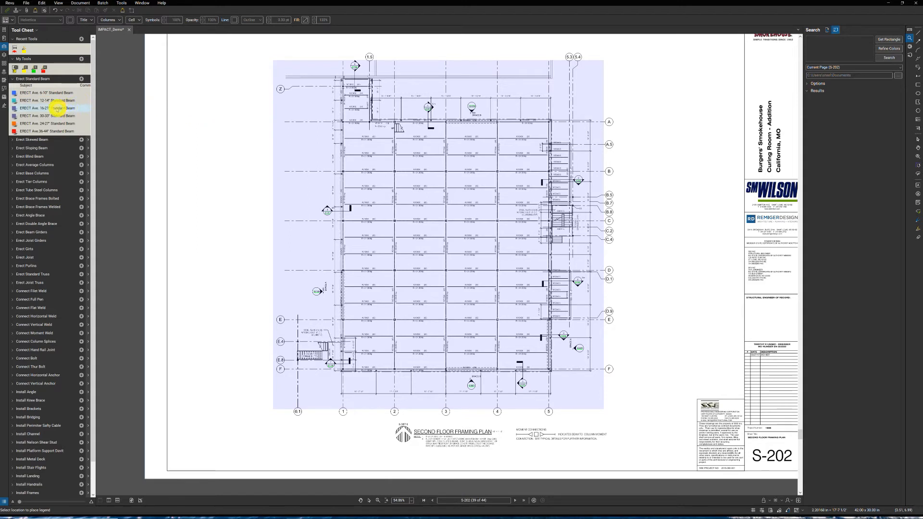
# - Place three ERECT Ave. 16-21" Standard Beam counts in a vertical row in the blank area outside gridline 1
pyautogui.click(56, 108)
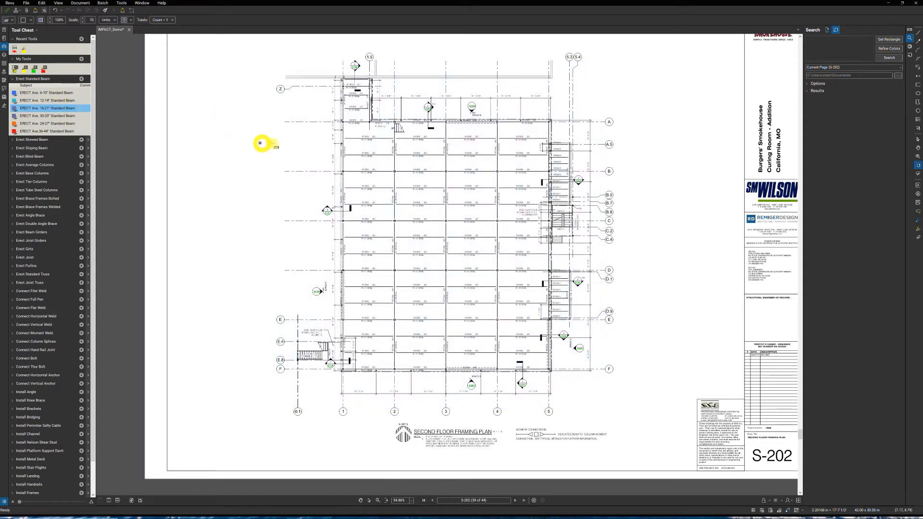
pyautogui.click(295, 161)
pyautogui.click(294, 179)
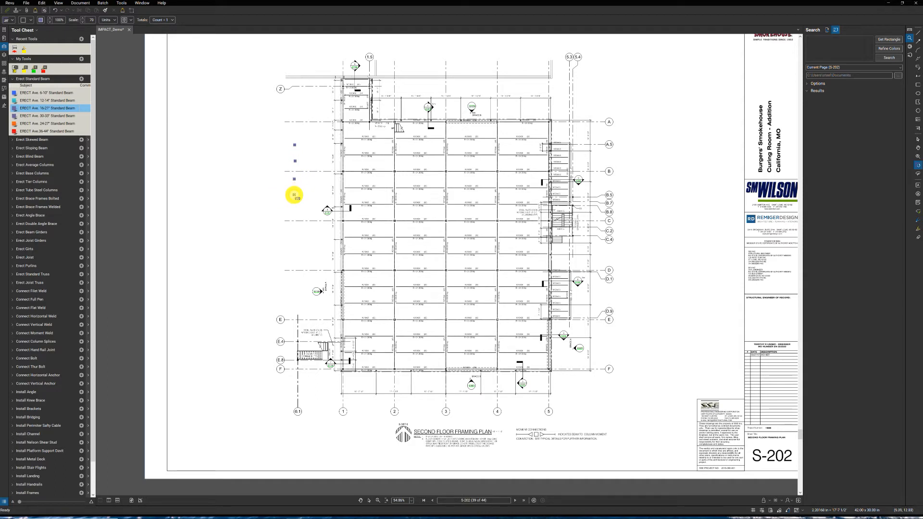
pyautogui.click(225, 131)
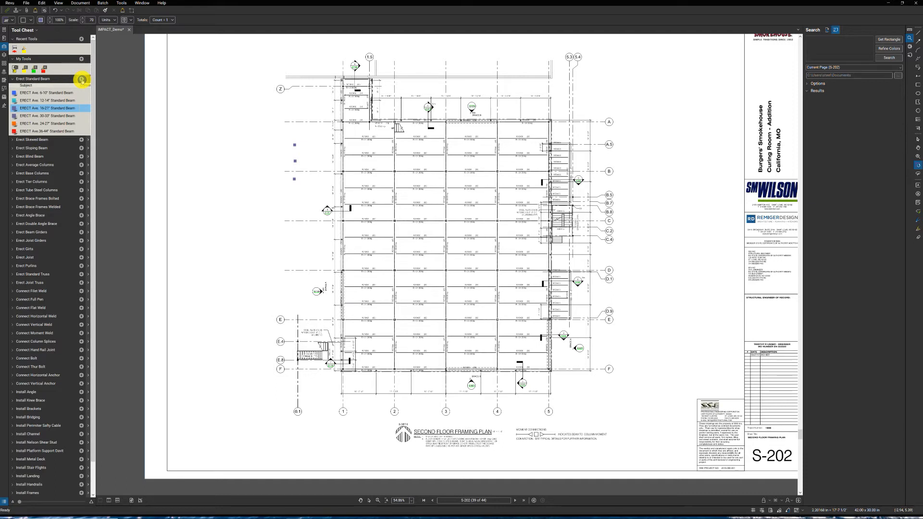
# - Create a new legend from the Erect Standard Beam tool set and place it in the blank area beside grid bubble Z
pyautogui.click(82, 80)
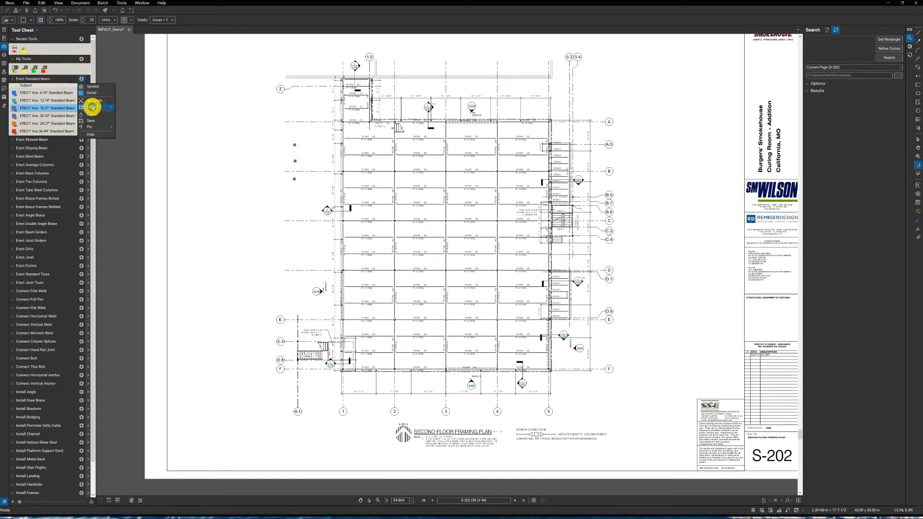
pyautogui.moveTo(95, 108)
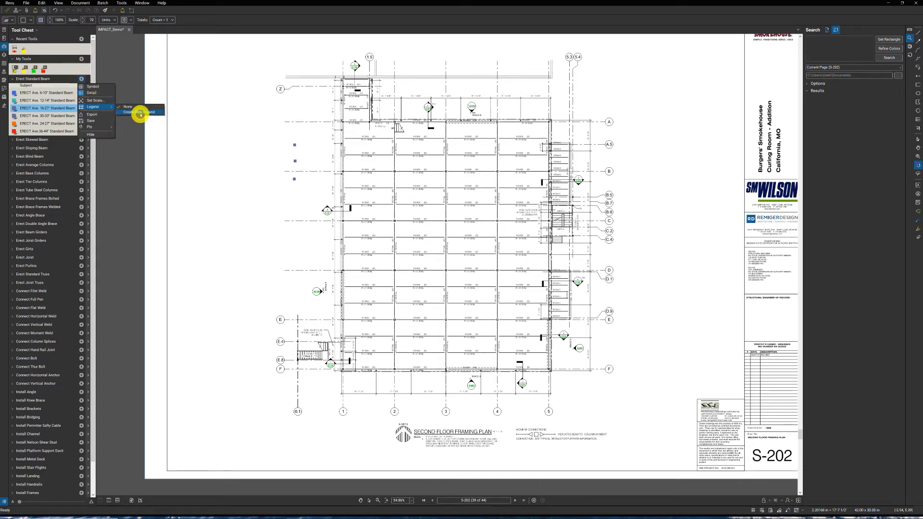
pyautogui.click(139, 113)
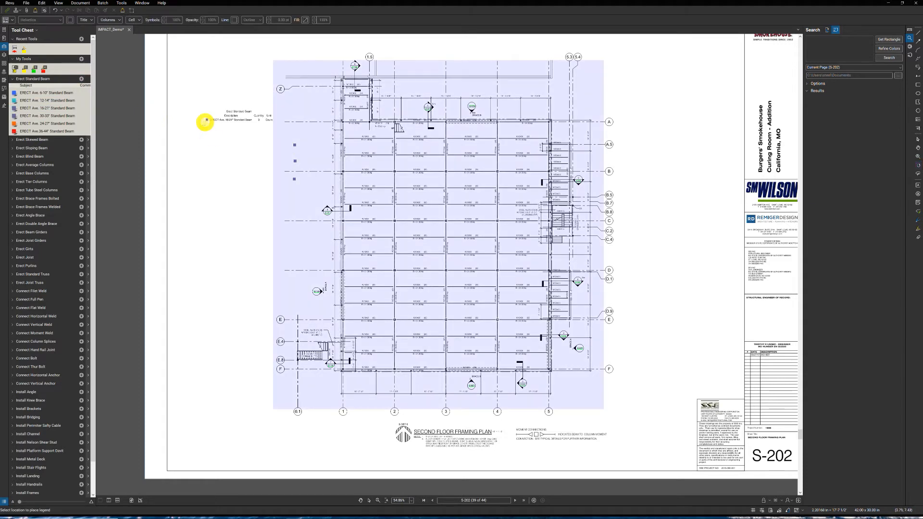
pyautogui.click(192, 98)
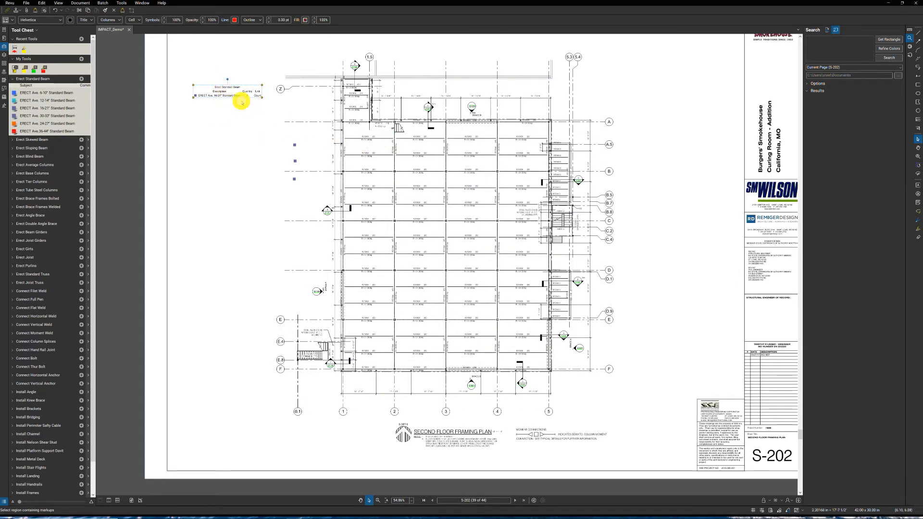
pyautogui.click(269, 152)
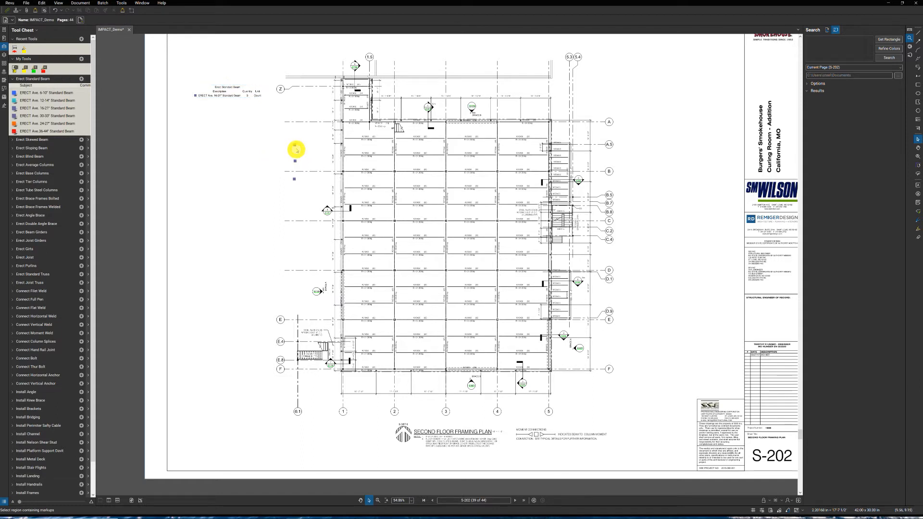
# - Delete the three sample beam counts and move the legend closer to the sheet's upper-left corner
pyautogui.click(296, 146)
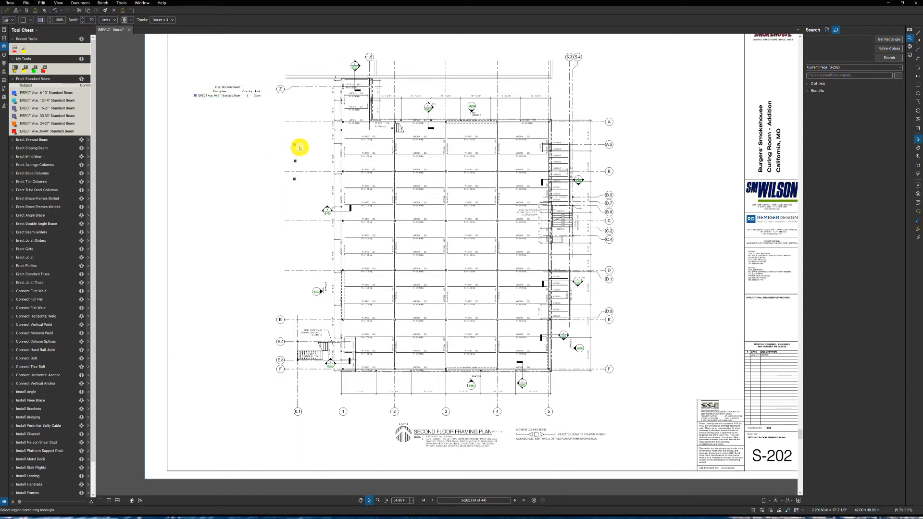
pyautogui.press('Delete')
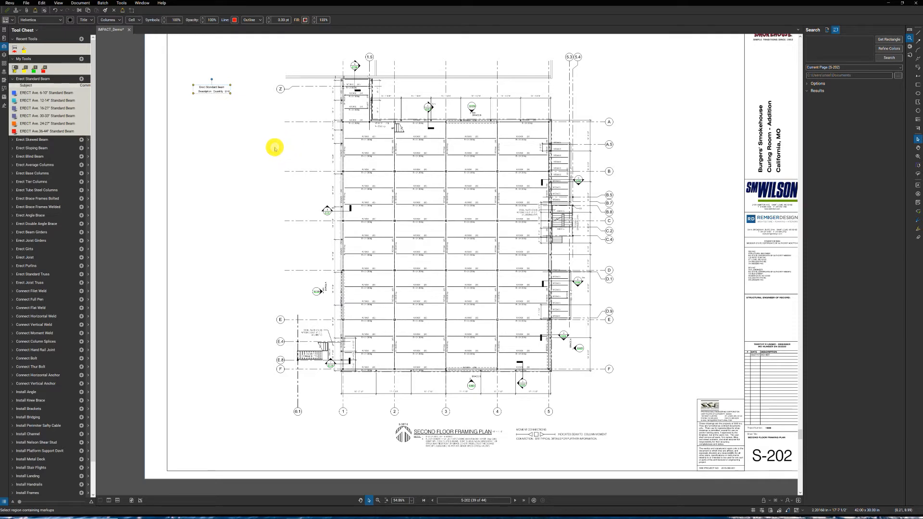
pyautogui.click(226, 126)
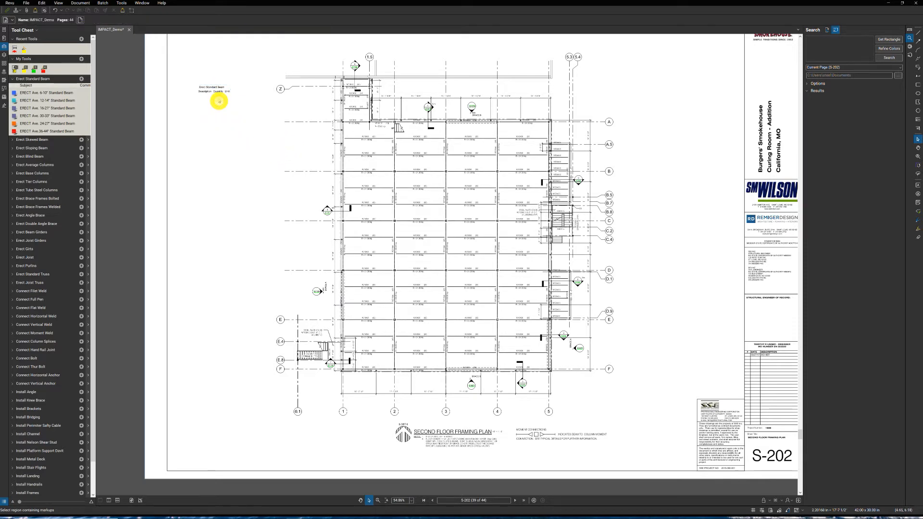
pyautogui.moveTo(211, 88)
pyautogui.mouseDown()
pyautogui.moveTo(206, 74)
pyautogui.moveTo(212, 85)
pyautogui.mouseUp()
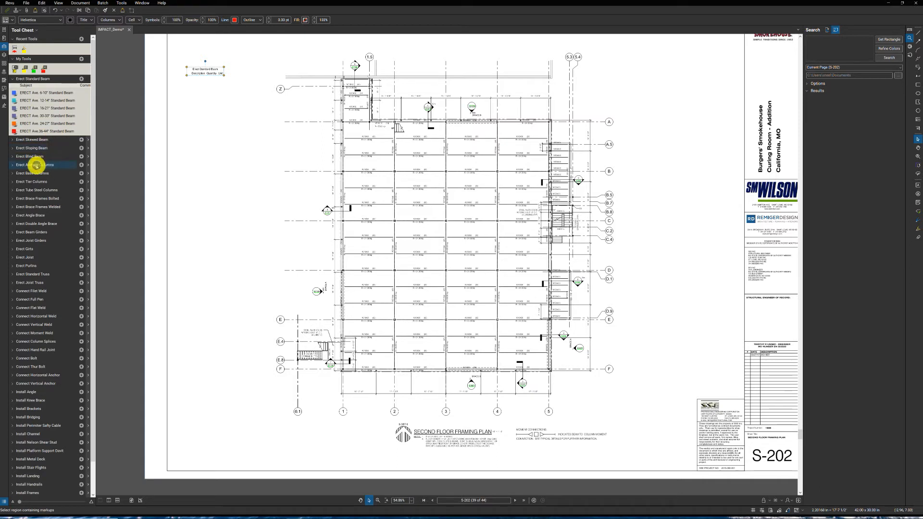
# - Place ERECT 40' Average Column counts along gridline A at gridlines 1 through 5
pyautogui.click(41, 165)
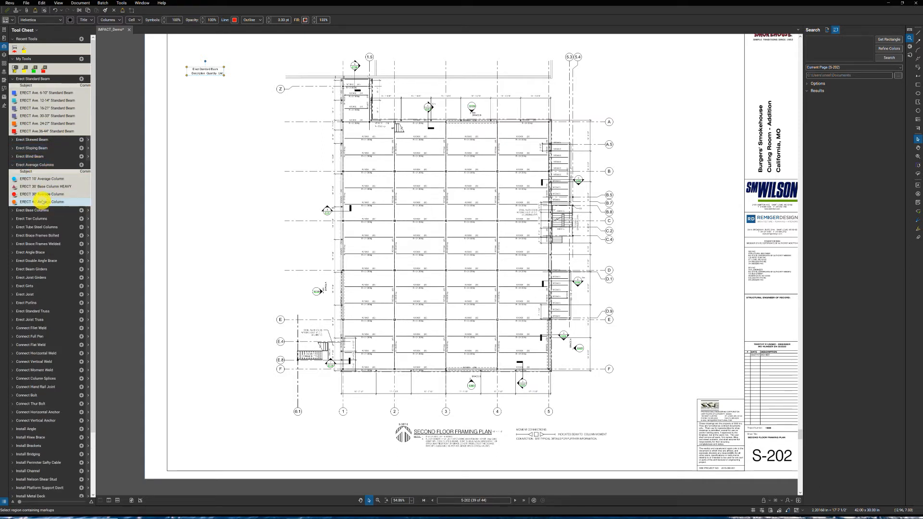
pyautogui.click(43, 202)
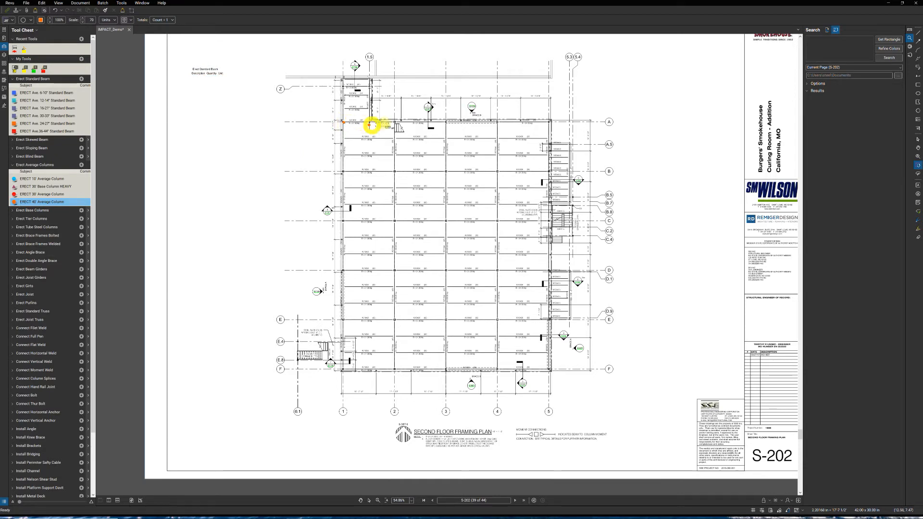
pyautogui.click(395, 123)
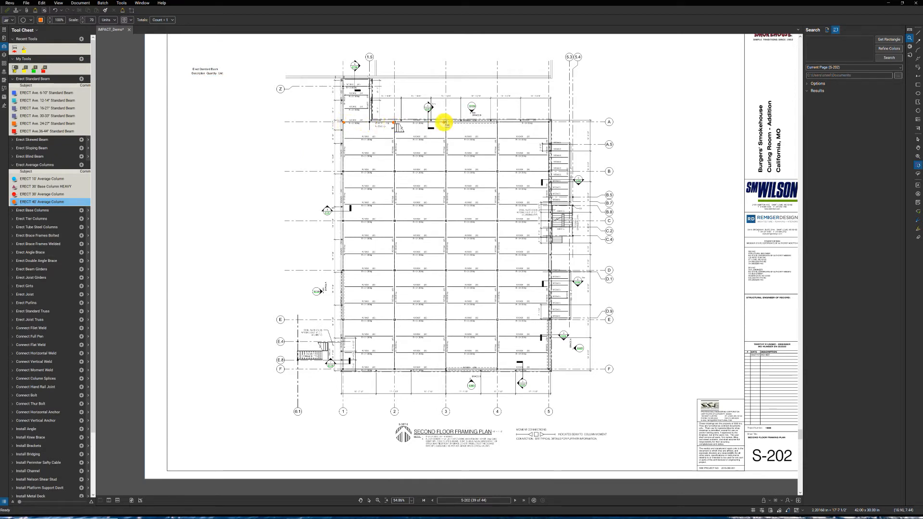
pyautogui.click(447, 123)
pyautogui.click(497, 123)
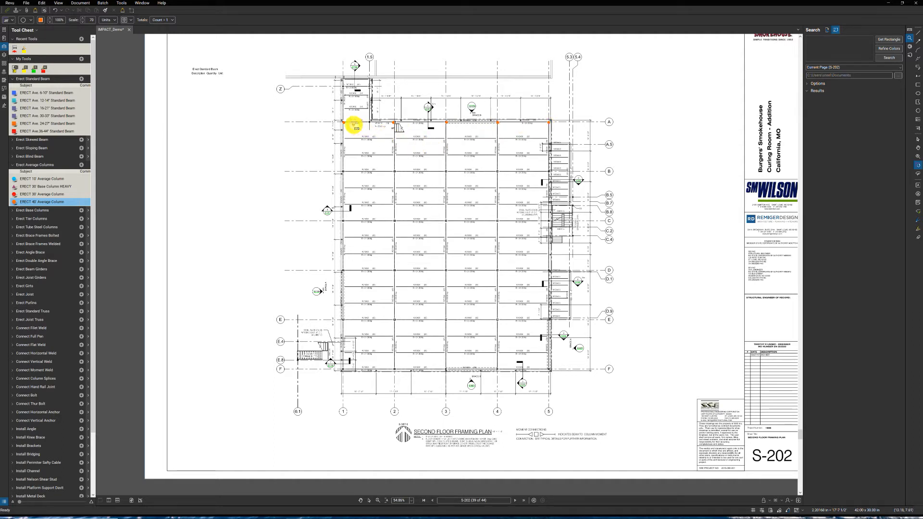
# - Select the row of five column counts on gridline A and copy it down to gridline B
pyautogui.scroll(1, 328, 142)
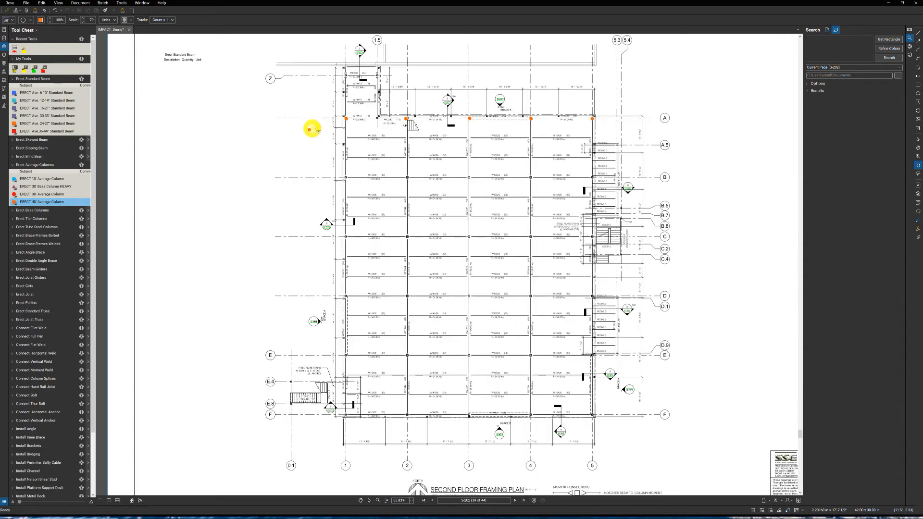
pyautogui.click(536, 171)
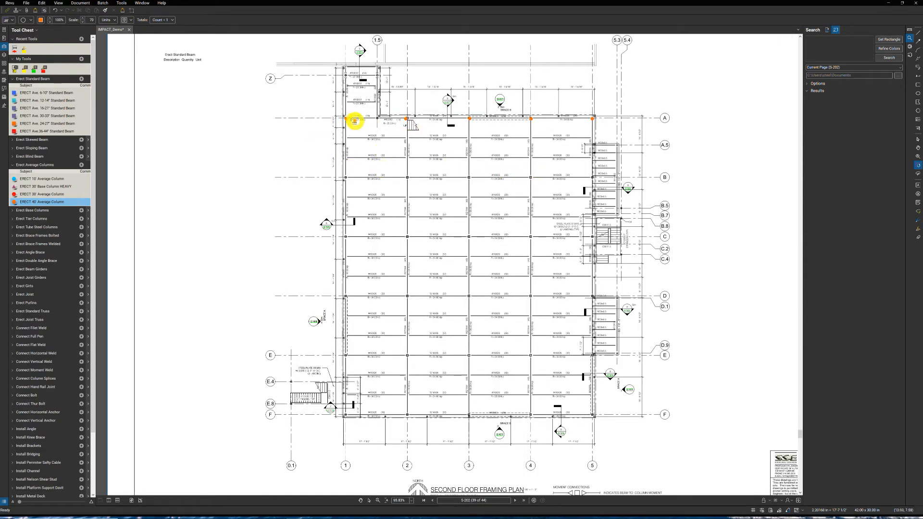
pyautogui.press('Escape')
pyautogui.moveTo(322, 104); pyautogui.dragTo(619, 135)
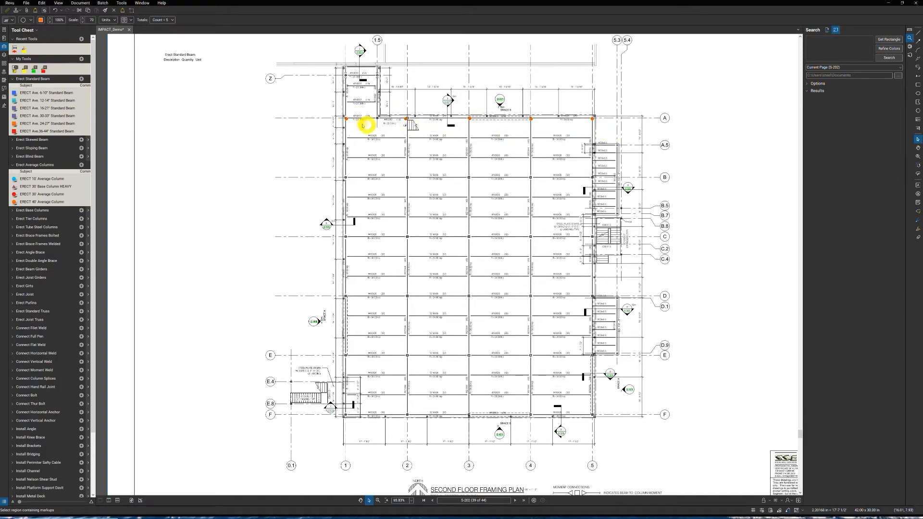
pyautogui.moveTo(346, 120); pyautogui.dragTo(345, 174)
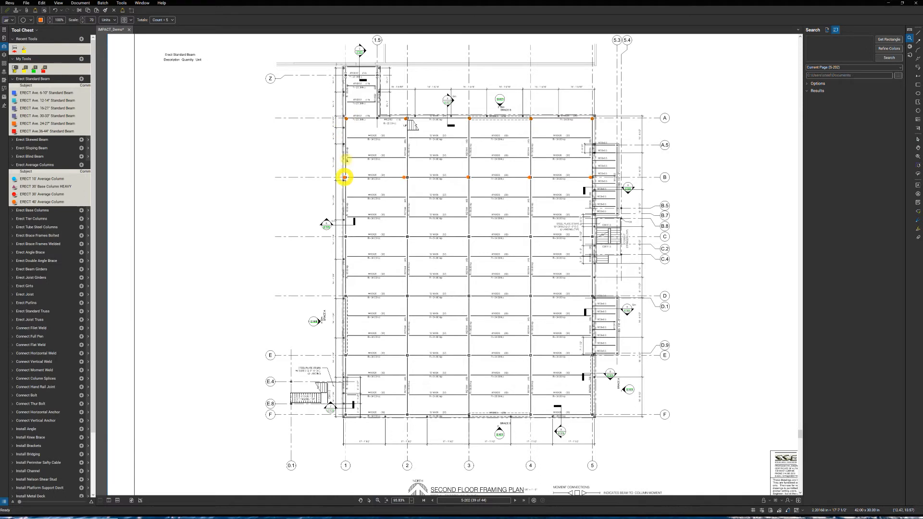
# - Place ERECT 40' Average Column counts at the remaining main grid intersections from B to F, plus Z/1 and Z/1.5
pyautogui.click(346, 119)
pyautogui.keyDown('shift'); pyautogui.click(346, 177); pyautogui.keyUp('shift')
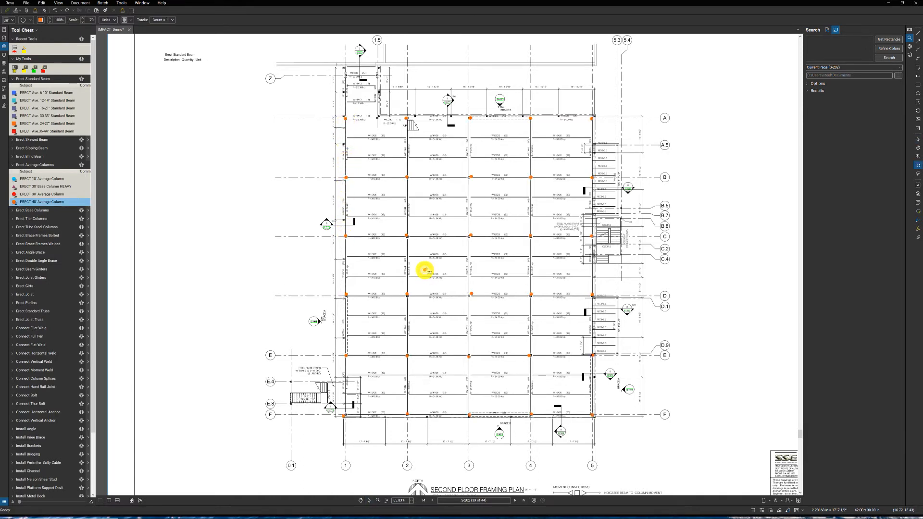
pyautogui.click(382, 149)
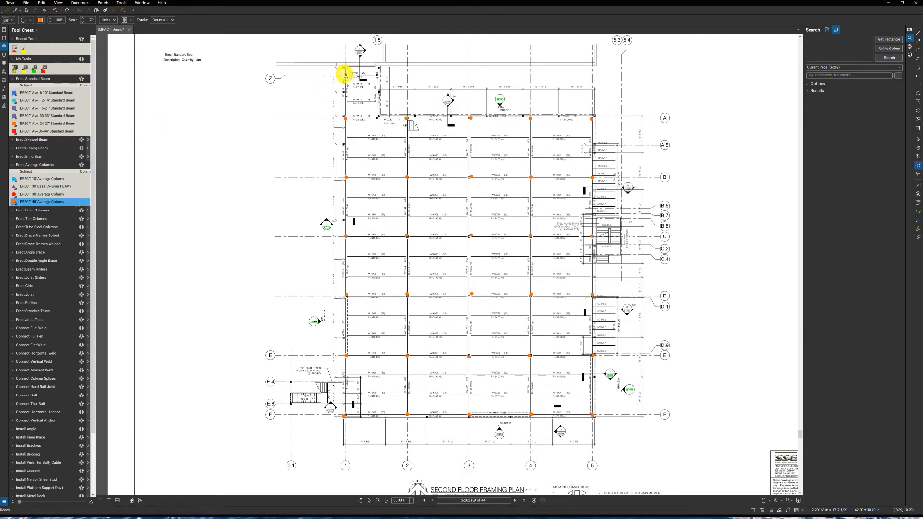
pyautogui.click(345, 76)
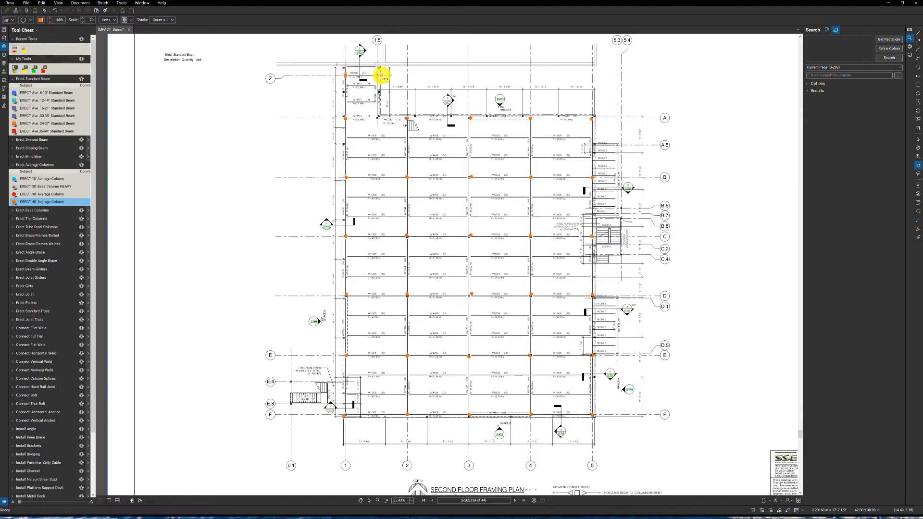
pyautogui.click(379, 76)
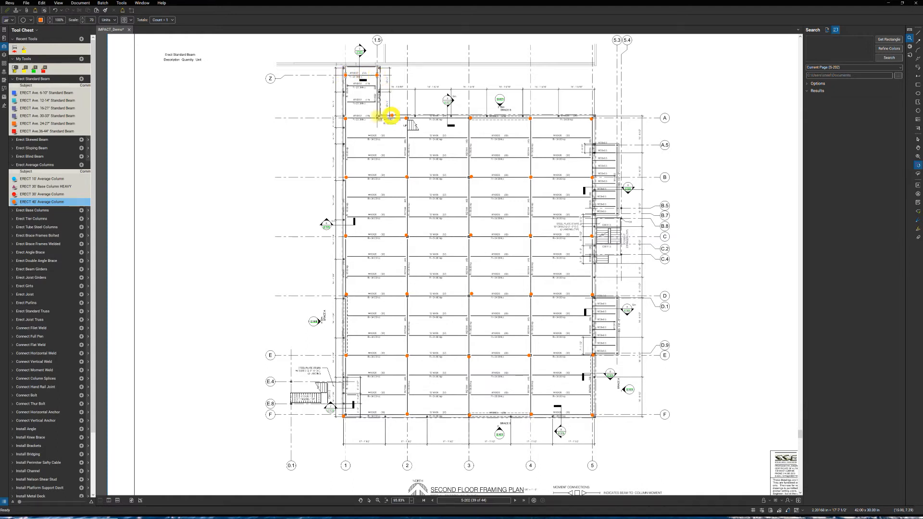
pyautogui.click(544, 128)
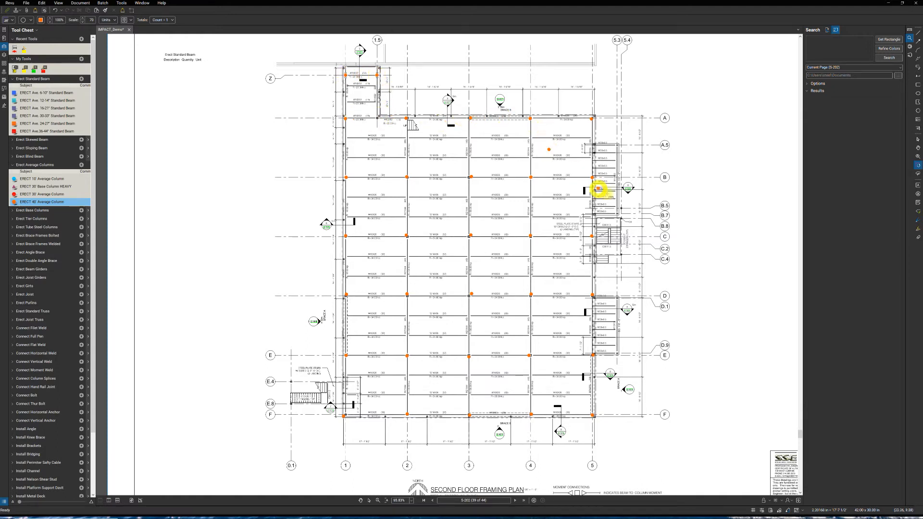
# - Count the 40' columns along gridlines 5.3 and 5.4, from A.5 down to D.9
pyautogui.click(621, 208)
pyautogui.click(616, 146)
pyautogui.click(621, 219)
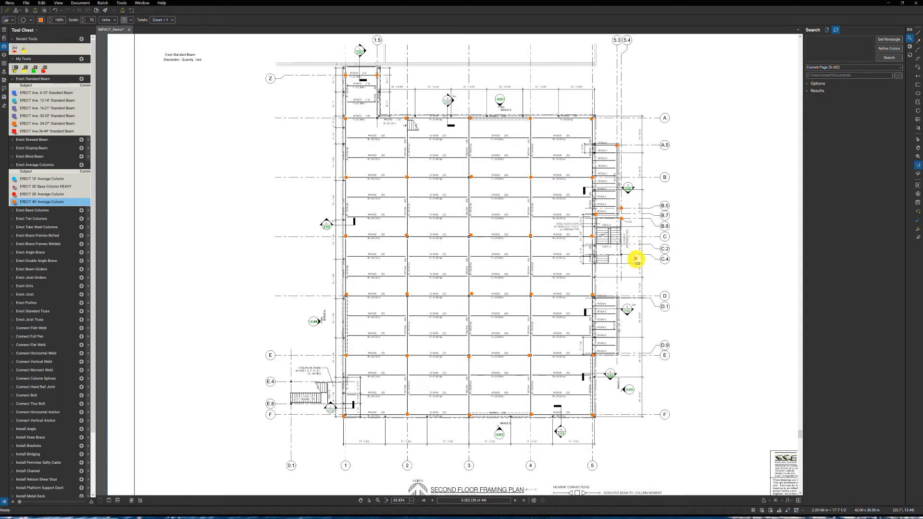
pyautogui.click(620, 253)
pyautogui.click(617, 299)
pyautogui.click(457, 344)
# - Add 40' column counts on gridline 0.1 at E.4 and E.8 and at intersection A/1.5, and finish the column count
pyautogui.click(291, 404)
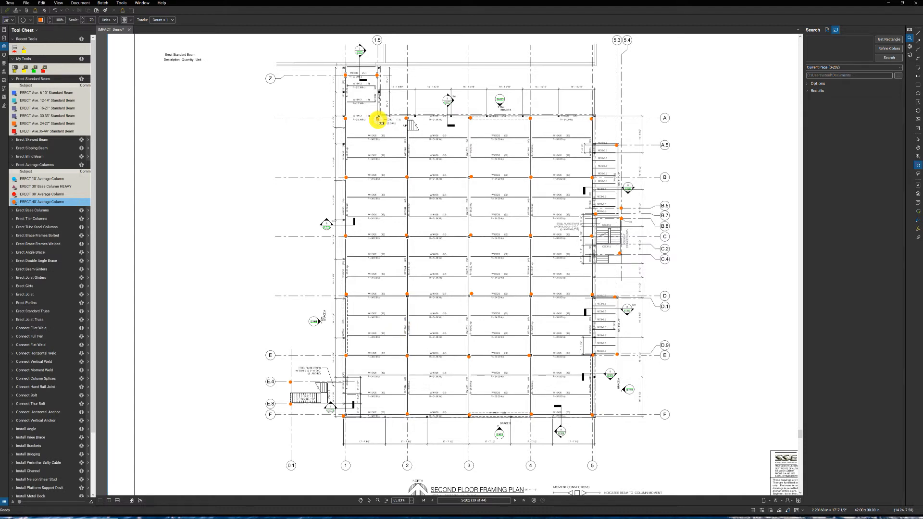
pyautogui.click(377, 119)
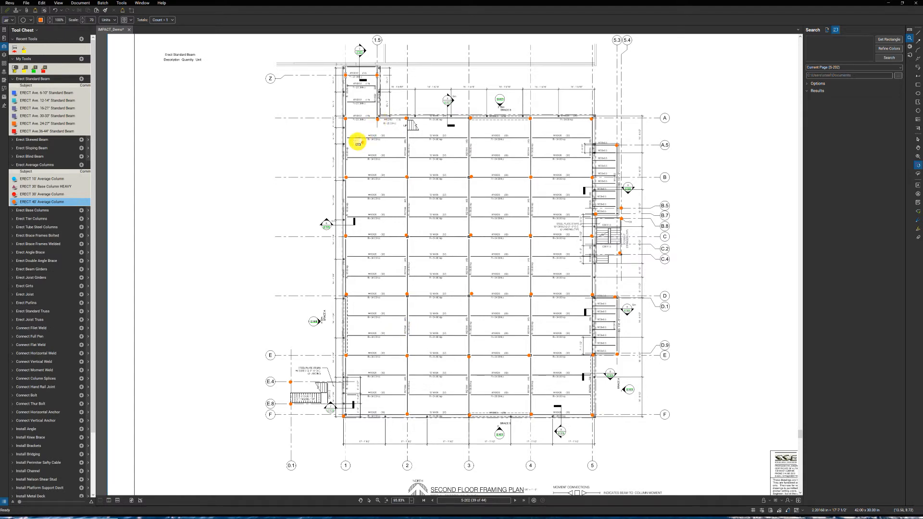
pyautogui.click(358, 144)
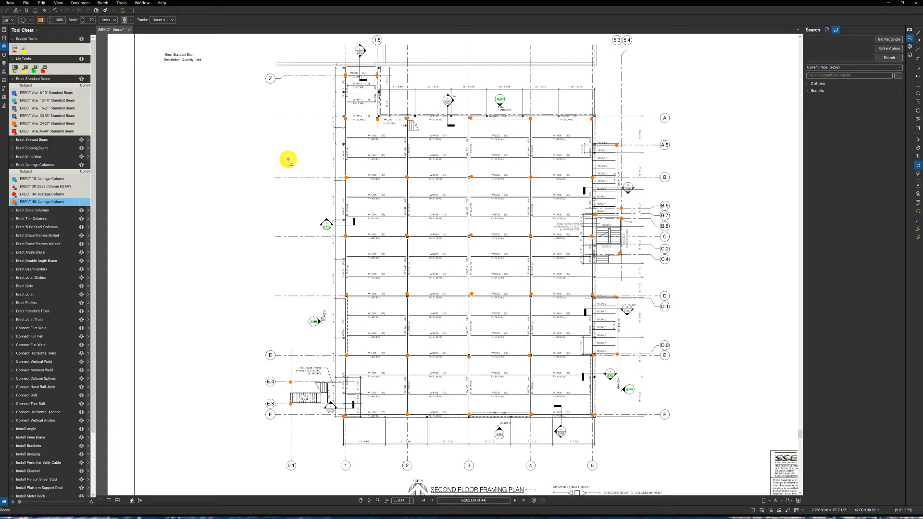
pyautogui.press('Escape')
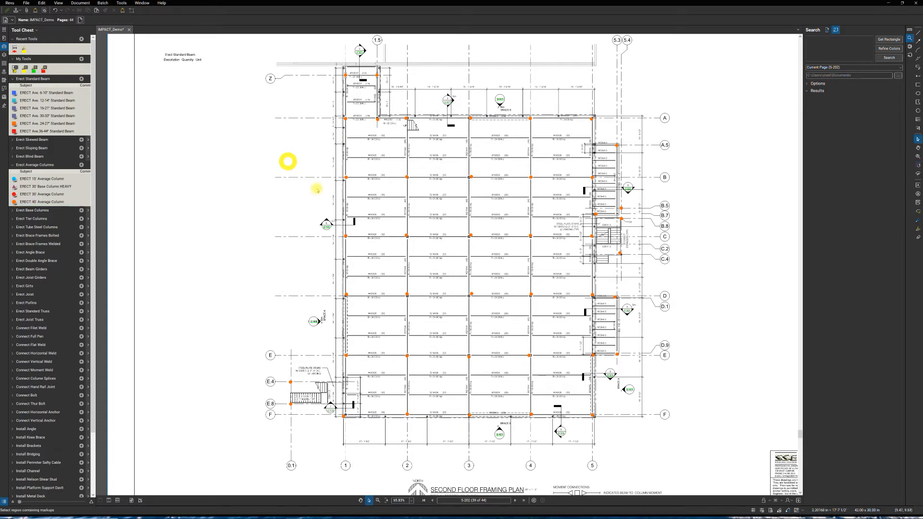
# - Mark seven W16X26 beams between gridlines 1 and 2 with ERECT Ave. 16-21" Standard Beam counts, and undo the last two
pyautogui.scroll(5, 382, 158)
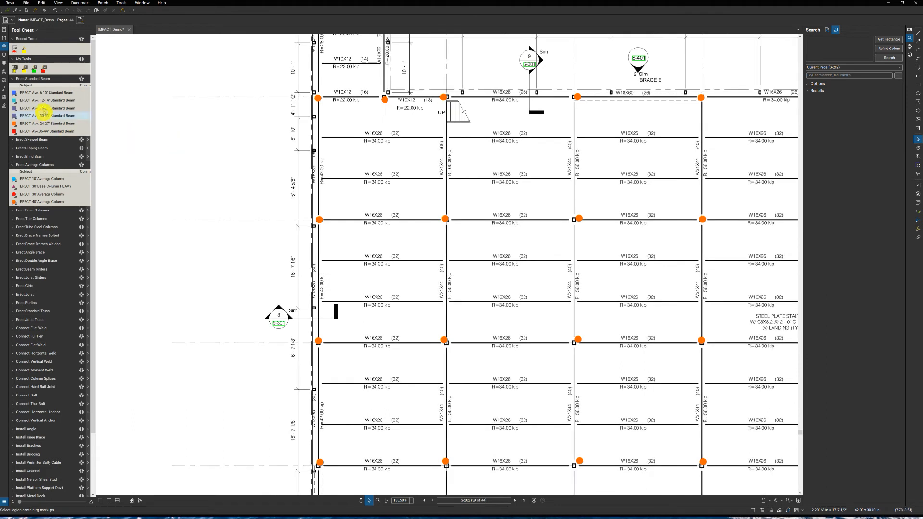
pyautogui.click(42, 109)
pyautogui.click(369, 133)
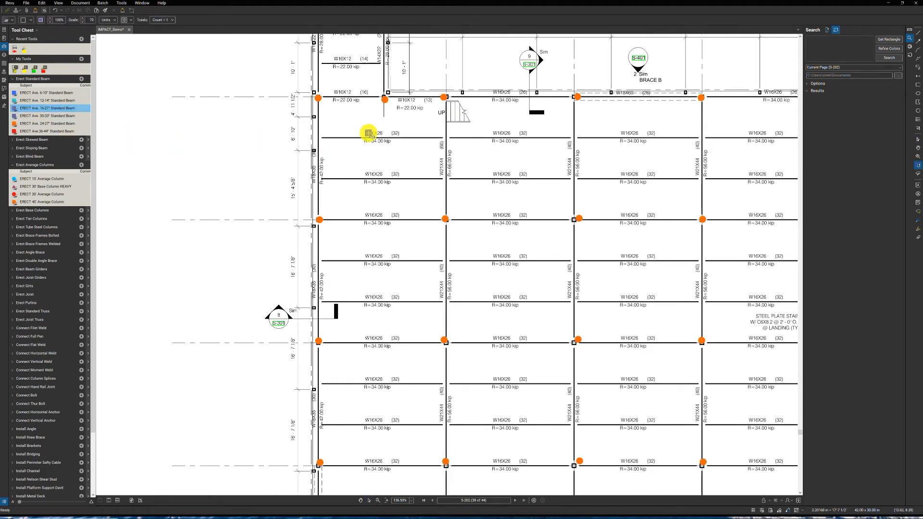
pyautogui.click(367, 214)
pyautogui.click(365, 253)
pyautogui.click(371, 298)
pyautogui.click(366, 346)
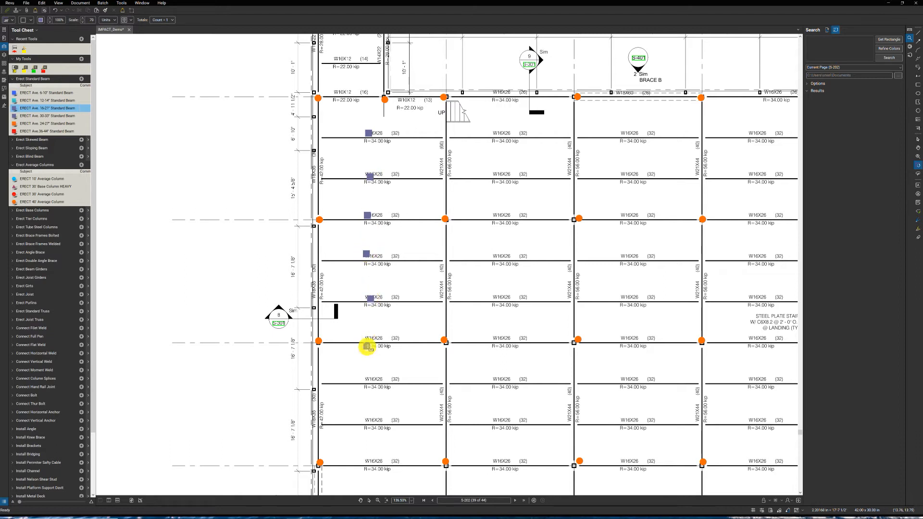
pyautogui.click(369, 375)
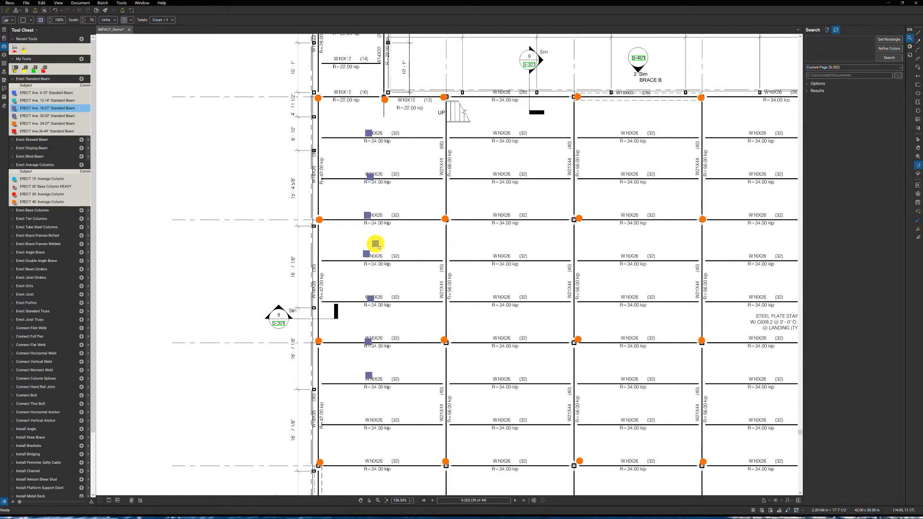
pyautogui.click(56, 11)
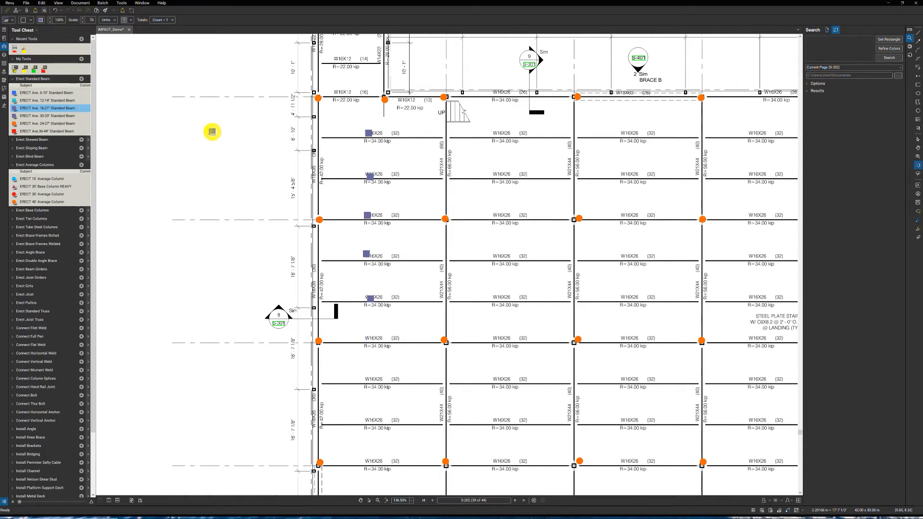
# - Undo the remaining trial counts on the W16X26 beams between gridlines 1 and 2
pyautogui.press('Escape')
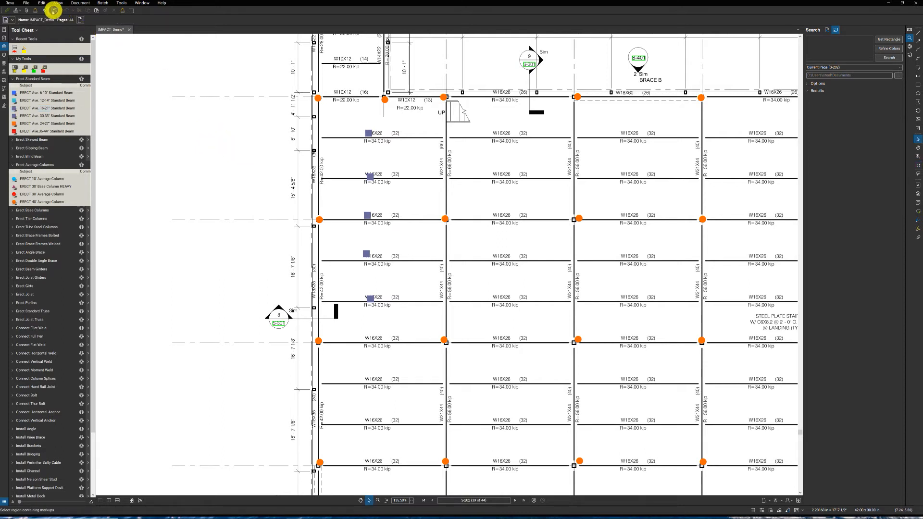
pyautogui.click(55, 10)
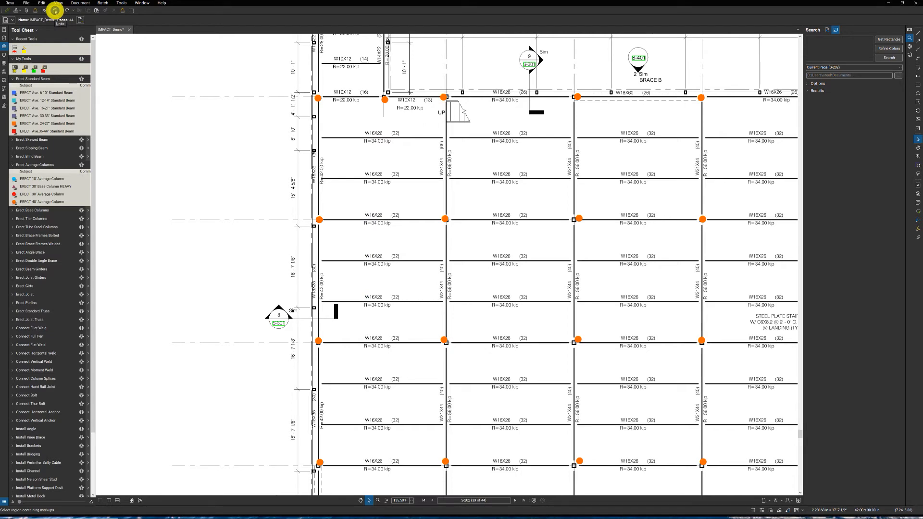
pyautogui.click(55, 11)
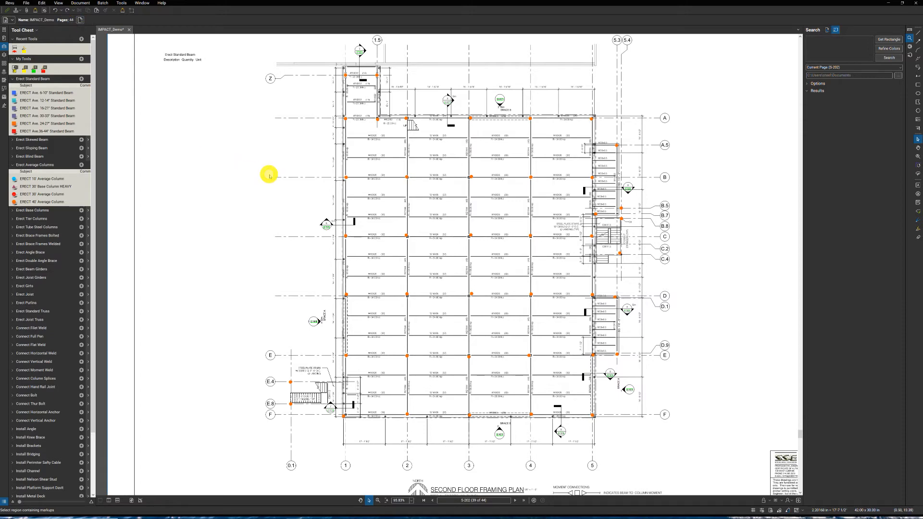
# - Capture the text of a W16X26 beam label between gridlines 1 and 2 as the visual search symbol
pyautogui.scroll(5, 317, 190)
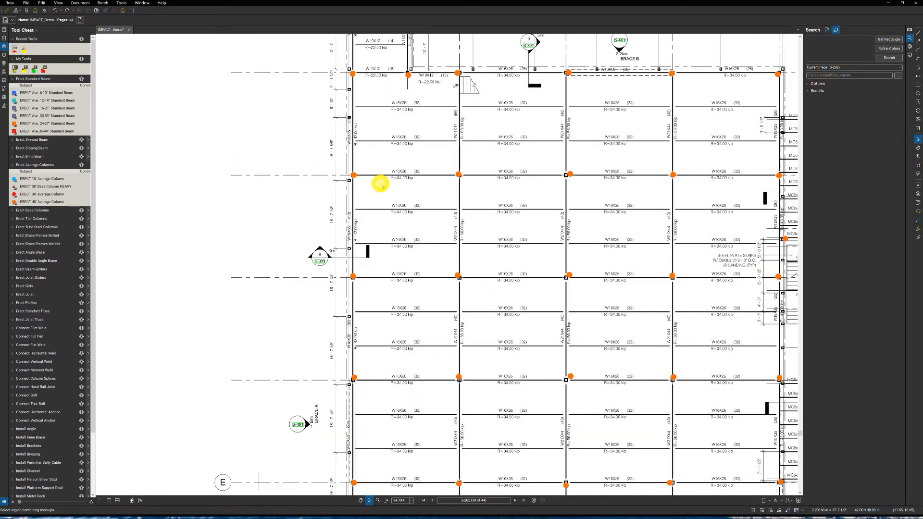
pyautogui.click(63, 100)
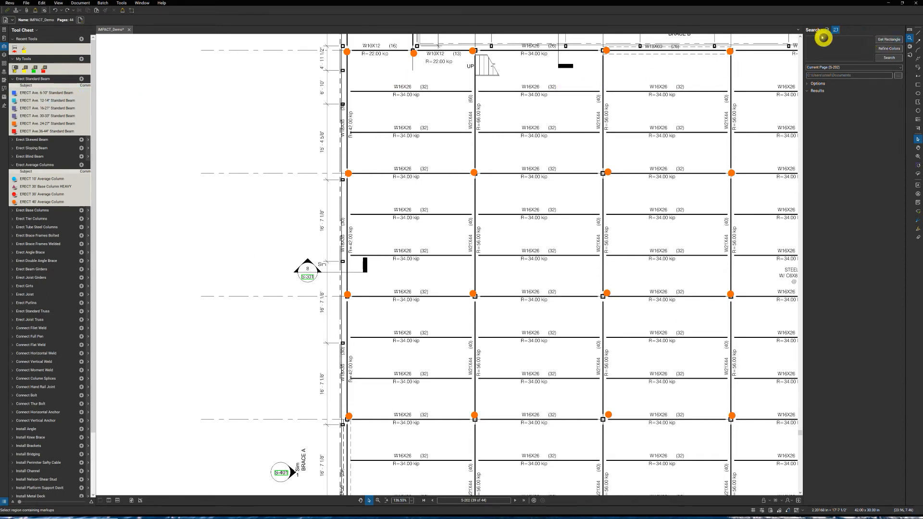
pyautogui.click(889, 38)
pyautogui.scroll(5, 384, 107)
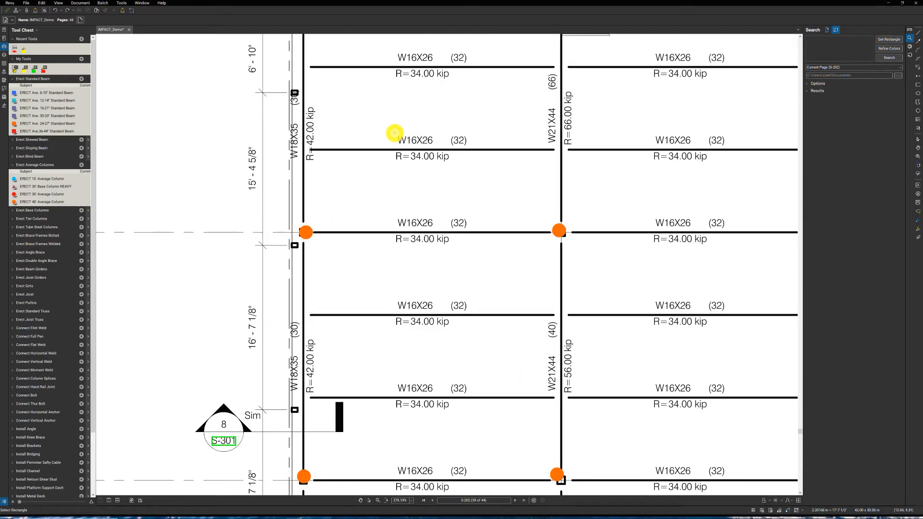
pyautogui.moveTo(396, 134); pyautogui.dragTo(414, 143)
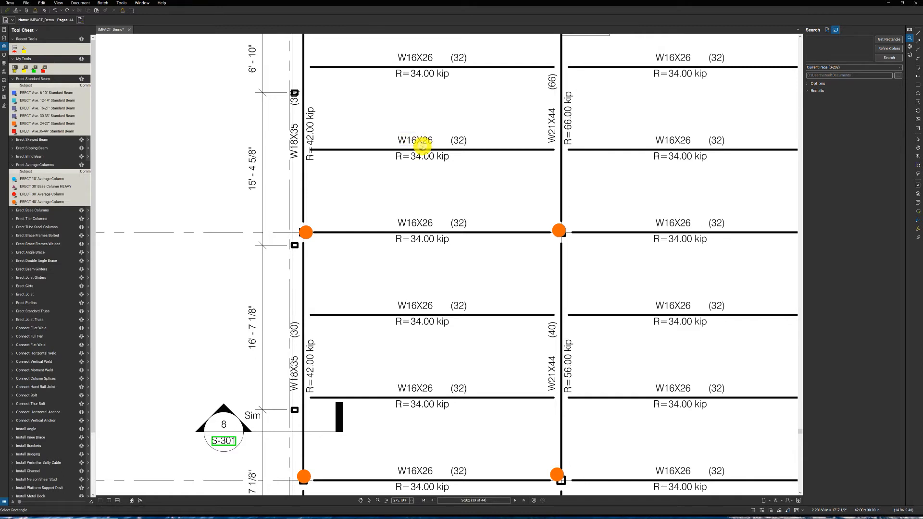
pyautogui.moveTo(422, 145); pyautogui.dragTo(423, 145)
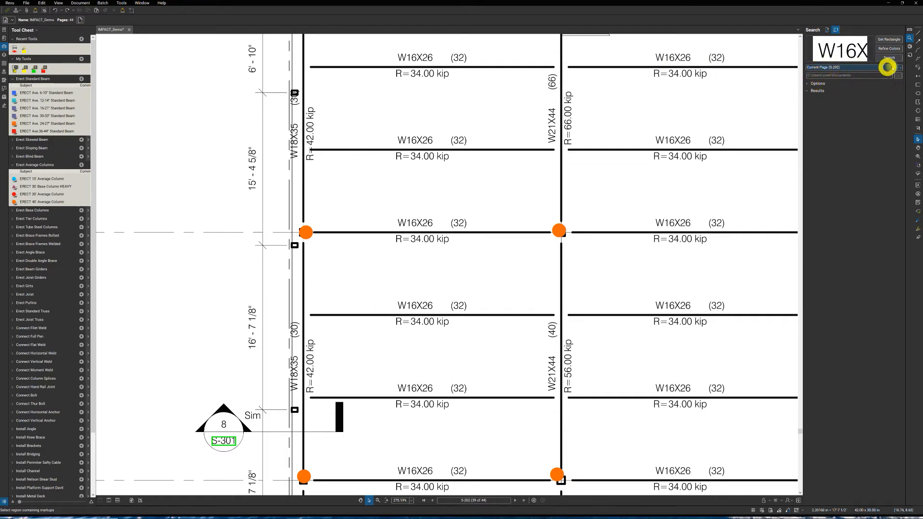
# - Raise the visual search sensitivity, turn off Filter by Color, and search the current page for the captured beam label
pyautogui.click(810, 84)
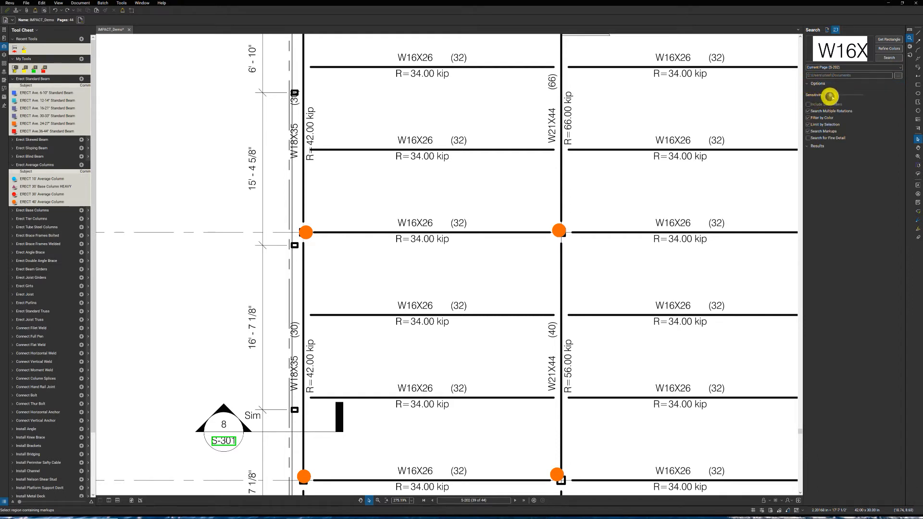
pyautogui.moveTo(829, 96); pyautogui.dragTo(845, 97)
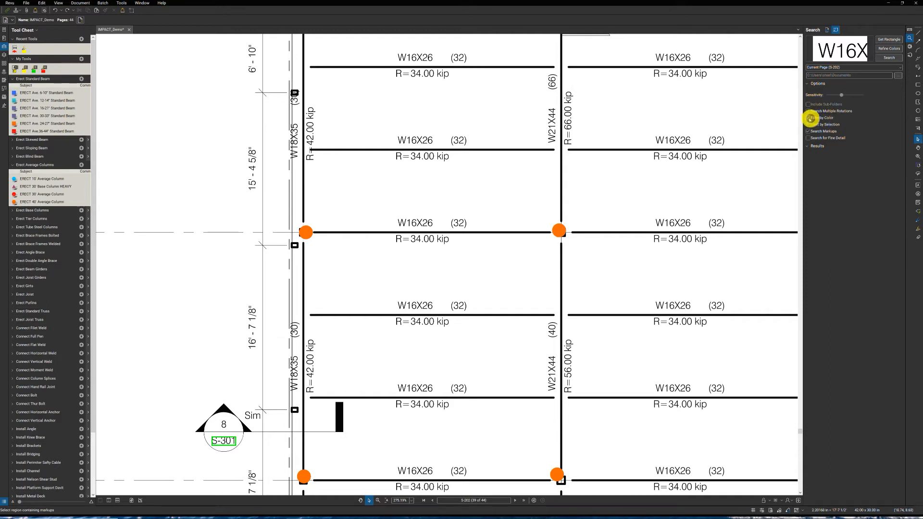
pyautogui.click(809, 118)
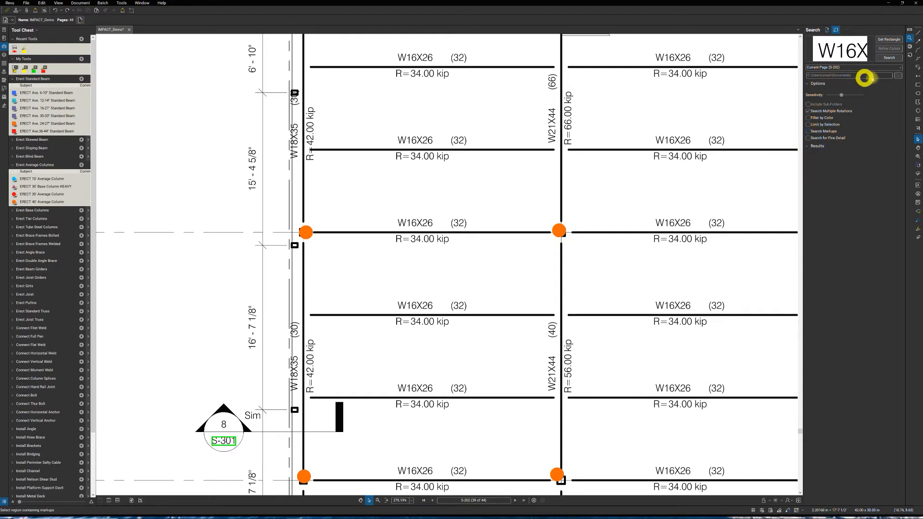
pyautogui.click(887, 59)
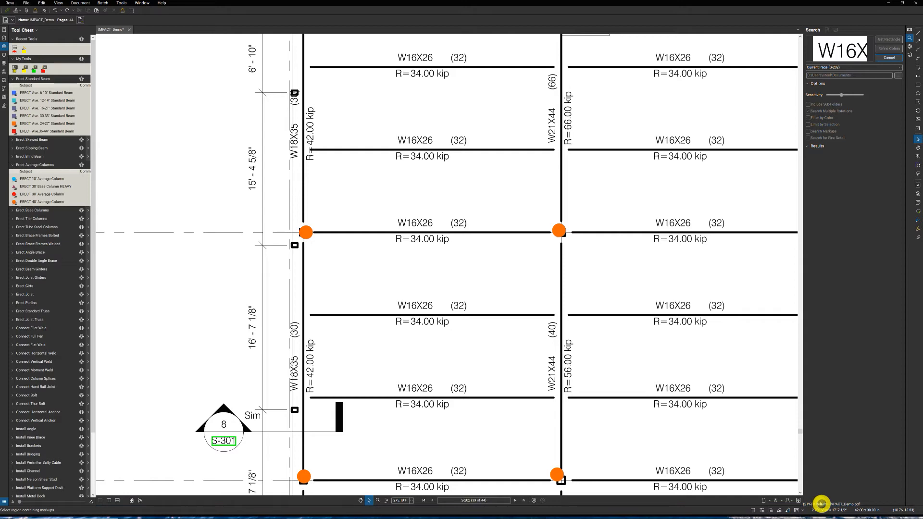
# - Count four 0-29 lbs Beam Moment Welds, one on each side of the columns at Z/1 and Z/1.5
pyautogui.scroll(-1, 504, 315)
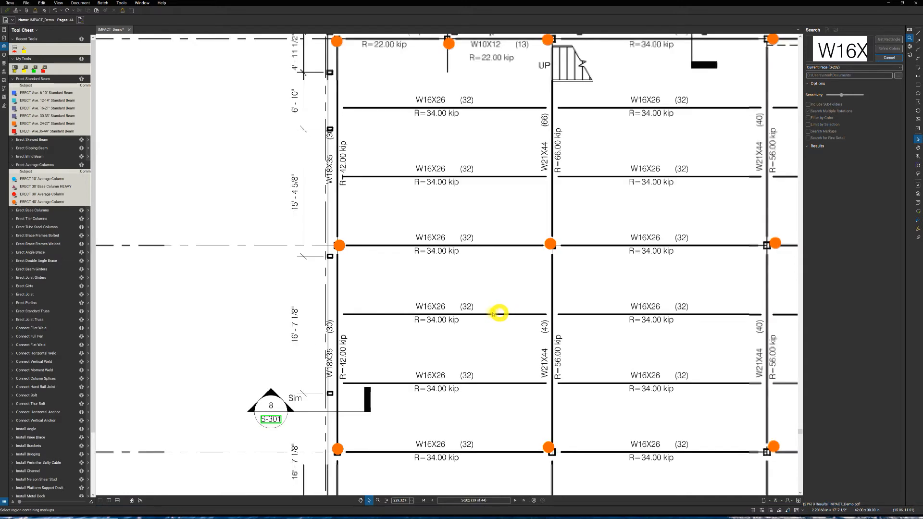
pyautogui.scroll(-2, 474, 309)
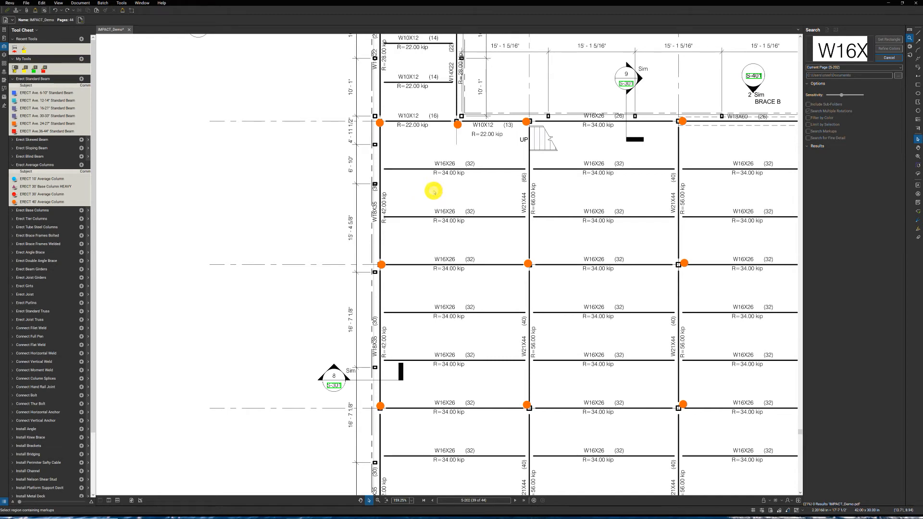
pyautogui.moveTo(431, 195); pyautogui.dragTo(396, 258)
pyautogui.moveTo(410, 219); pyautogui.dragTo(402, 249)
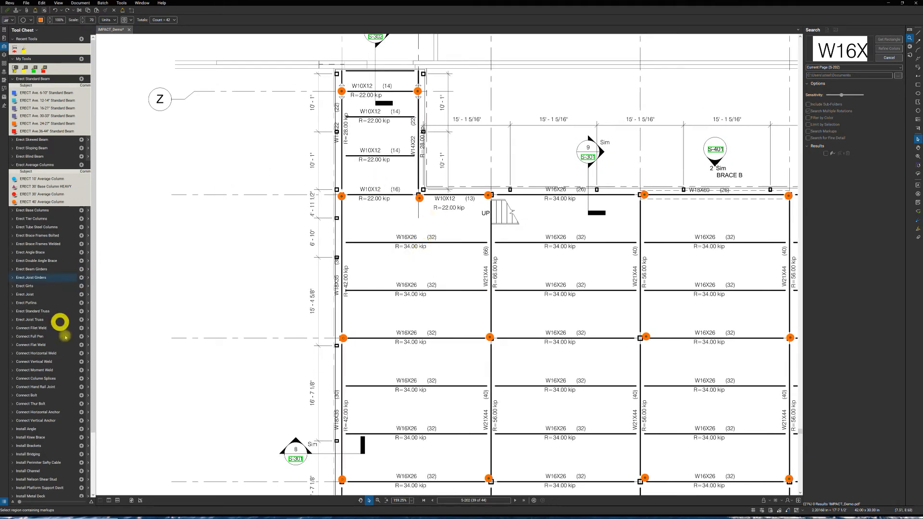
pyautogui.scroll(-3, 56, 354)
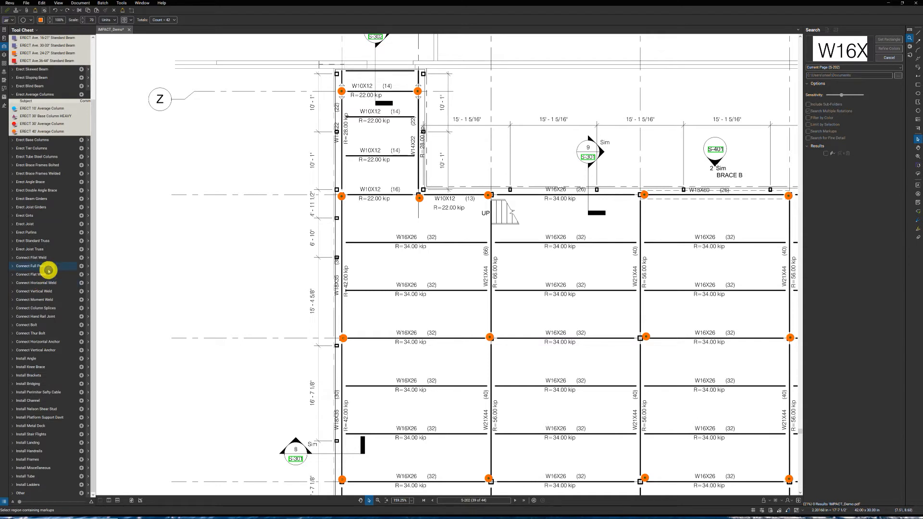
pyautogui.click(31, 300)
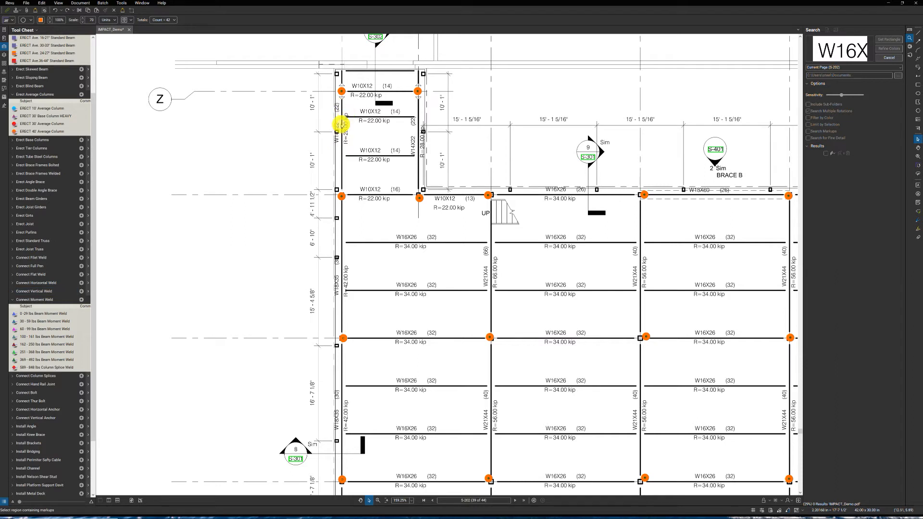
pyautogui.click(49, 315)
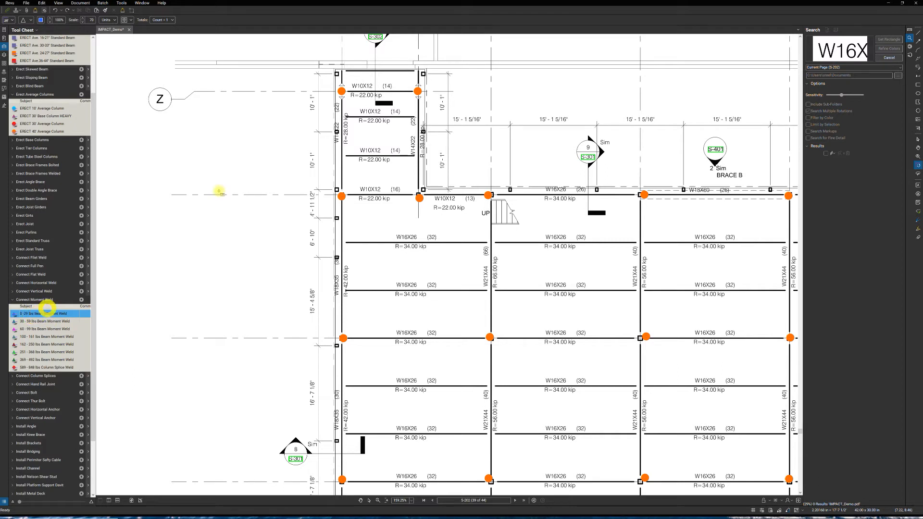
pyautogui.click(342, 101)
pyautogui.click(341, 85)
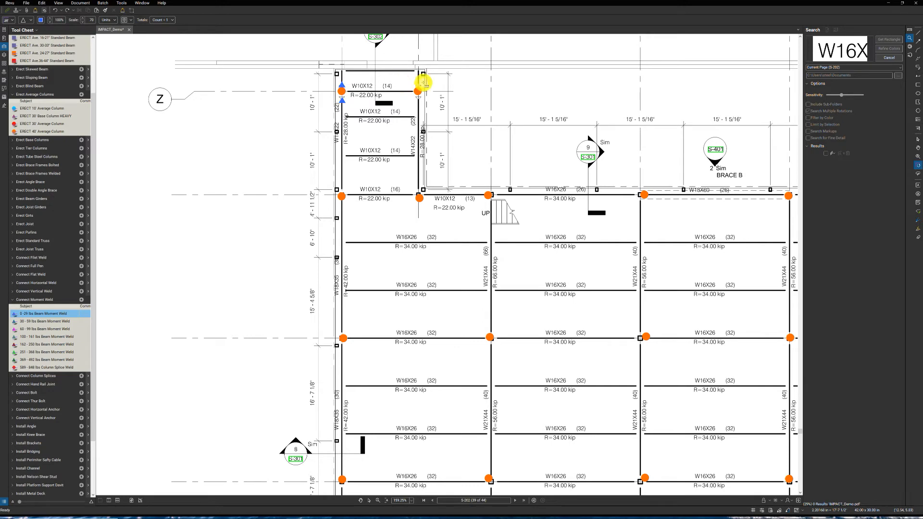
pyautogui.click(419, 85)
pyautogui.click(512, 235)
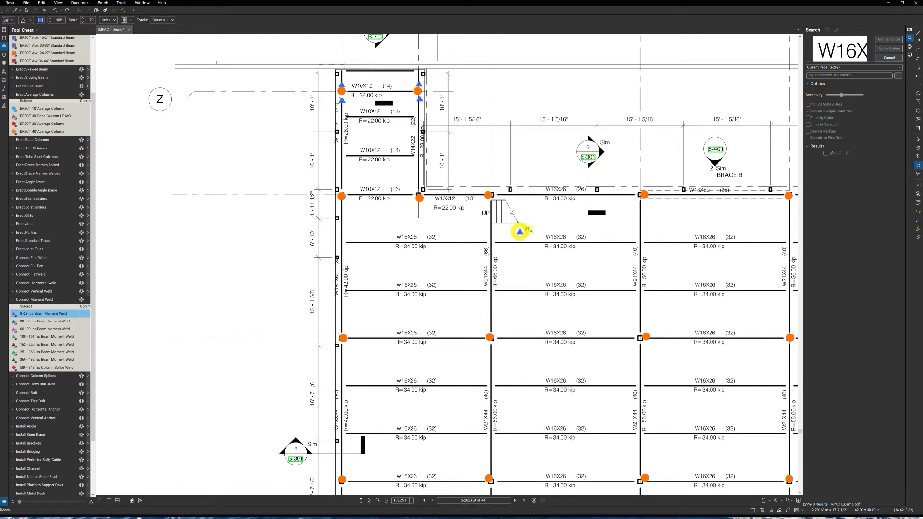
# - Count the ten MC6x6.5 beams between gridlines A.5 and B.7 with ERECT Ave. 6-10" Standard Beam
pyautogui.hscroll(5, 561, 234)
pyautogui.hscroll(5, 562, 237)
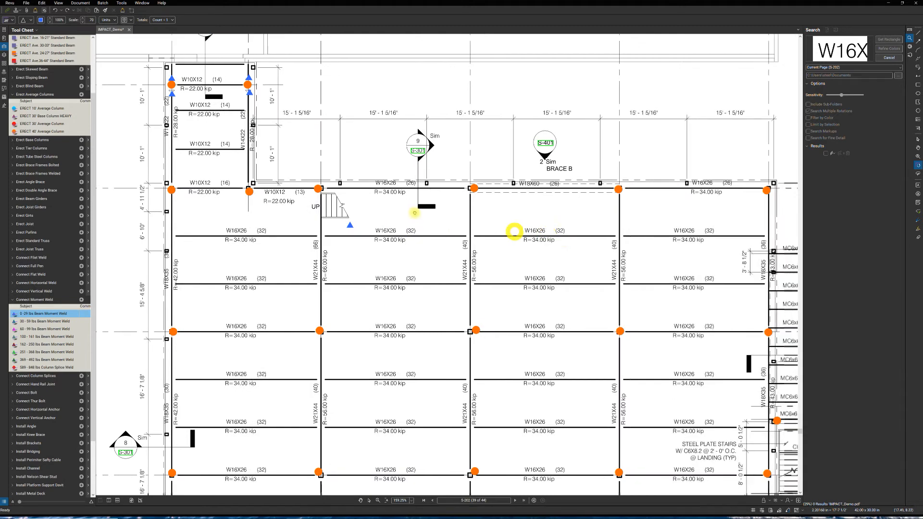
pyautogui.moveTo(529, 230); pyautogui.dragTo(487, 190)
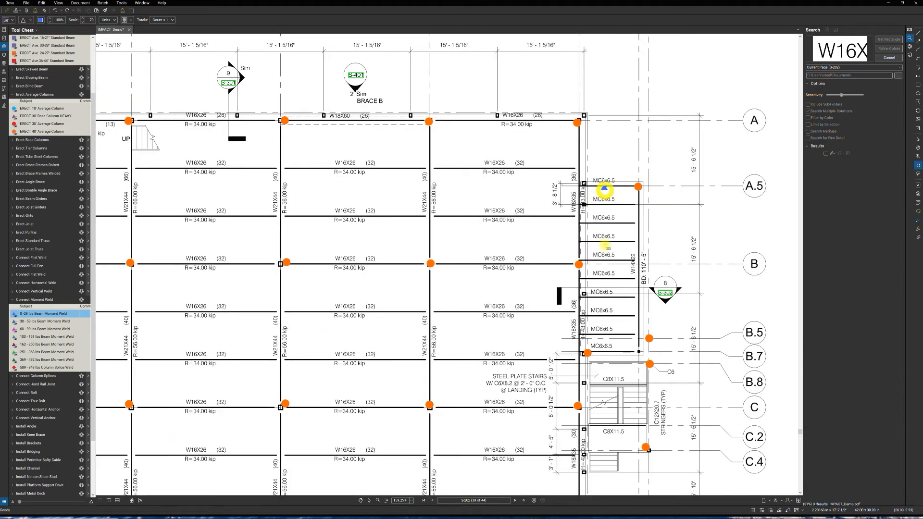
pyautogui.scroll(3, 66, 186)
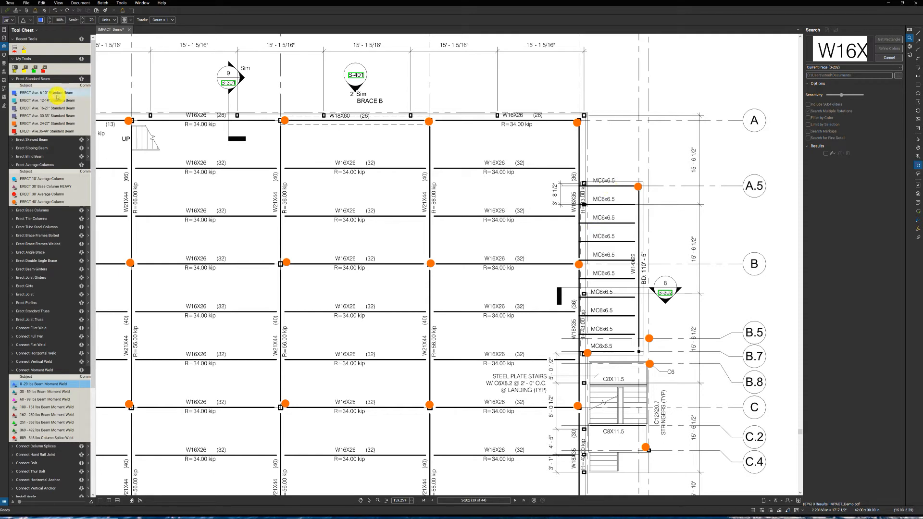
pyautogui.click(57, 95)
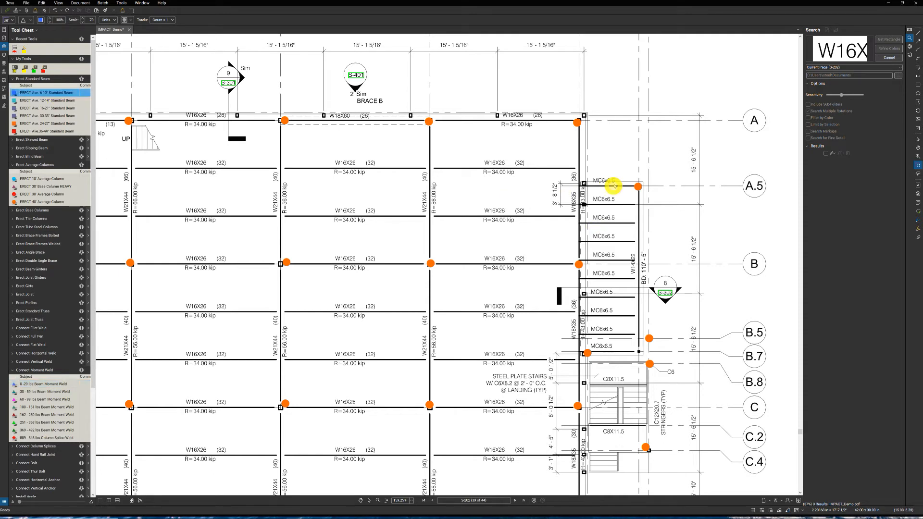
pyautogui.click(603, 203)
pyautogui.click(603, 219)
pyautogui.click(602, 238)
pyautogui.click(603, 255)
pyautogui.click(602, 274)
pyautogui.click(602, 292)
pyautogui.click(602, 315)
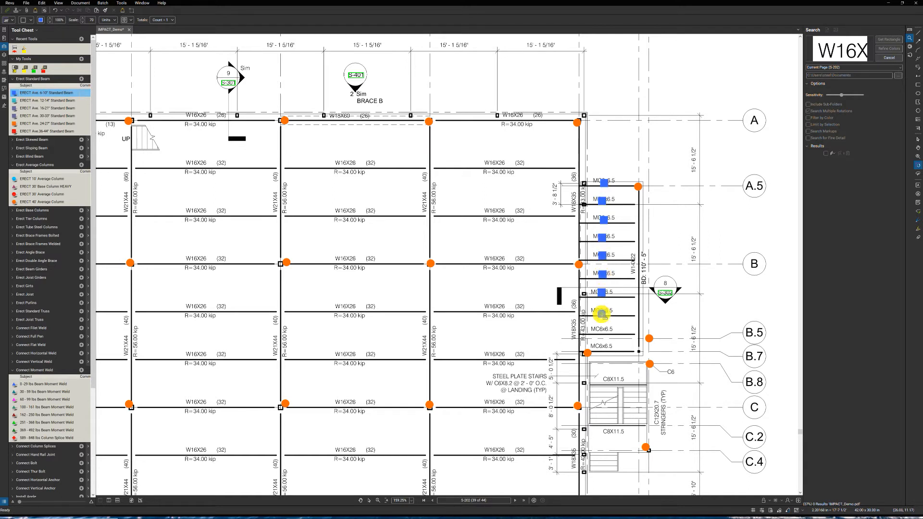
pyautogui.click(601, 330)
pyautogui.click(601, 345)
pyautogui.click(609, 346)
# - Count the eight MC6x6.5 beams from gridline D to D.9 as 6-10" standard beams, and finish the count
pyautogui.moveTo(613, 364); pyautogui.dragTo(593, 285)
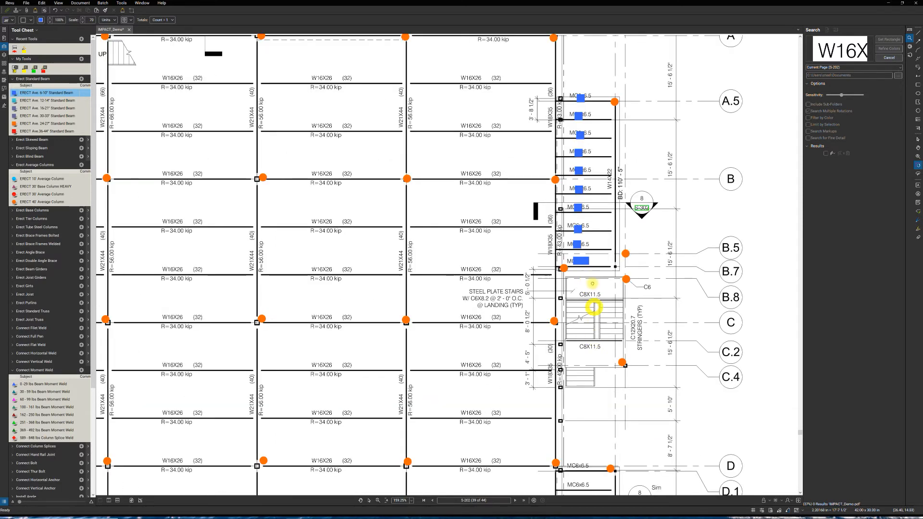
pyautogui.moveTo(577, 436); pyautogui.dragTo(573, 278)
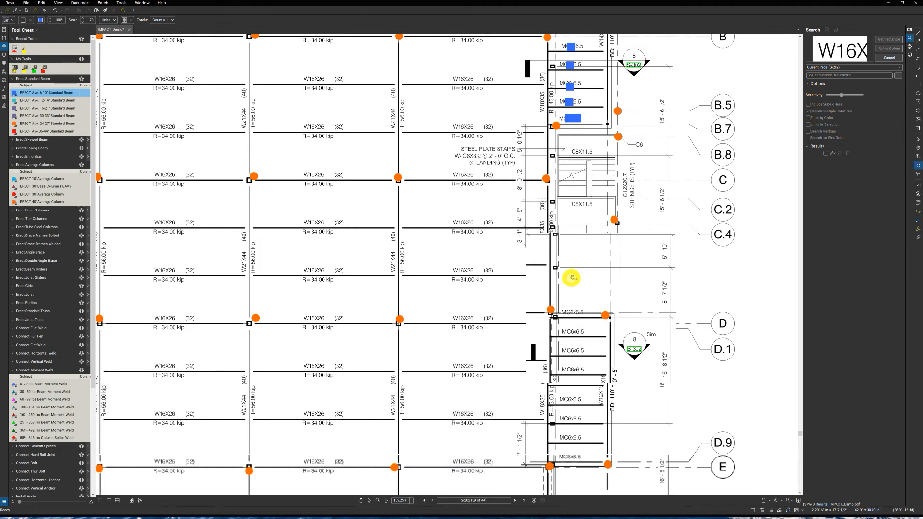
pyautogui.click(570, 312)
pyautogui.click(573, 331)
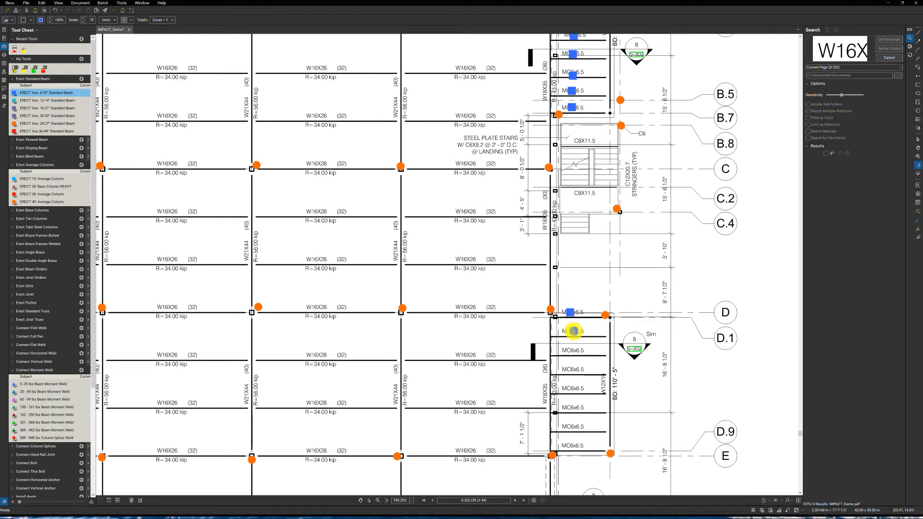
pyautogui.click(572, 350)
pyautogui.click(570, 369)
pyautogui.click(572, 387)
pyautogui.click(572, 408)
pyautogui.click(573, 427)
pyautogui.click(574, 446)
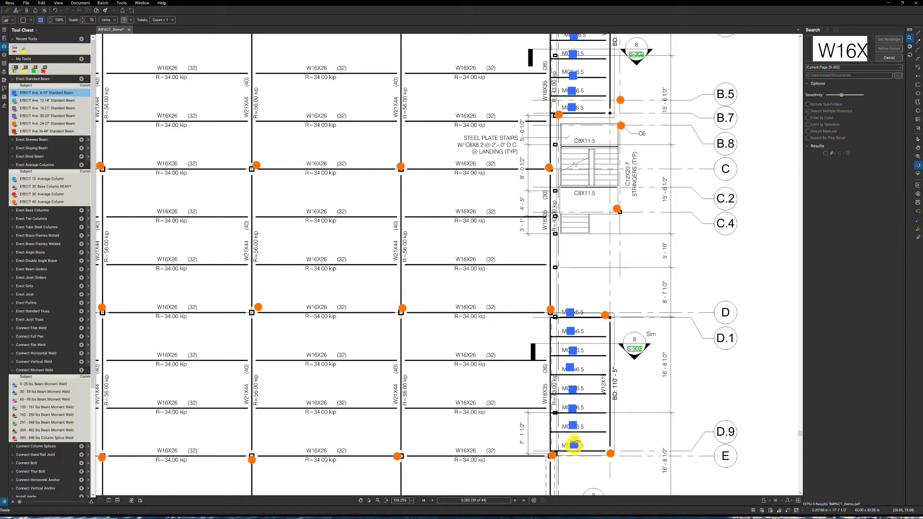
pyautogui.click(586, 399)
pyautogui.scroll(-1, 571, 395)
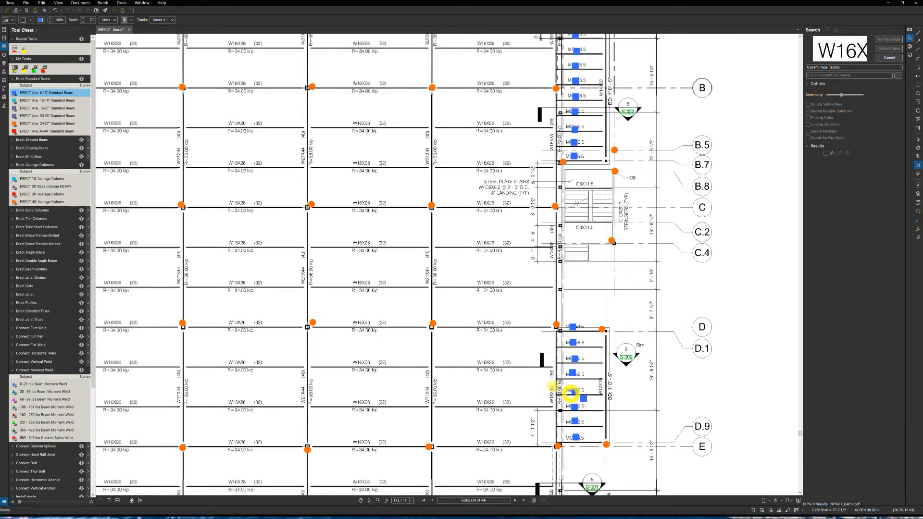
pyautogui.scroll(-2, 571, 394)
pyautogui.click(419, 302)
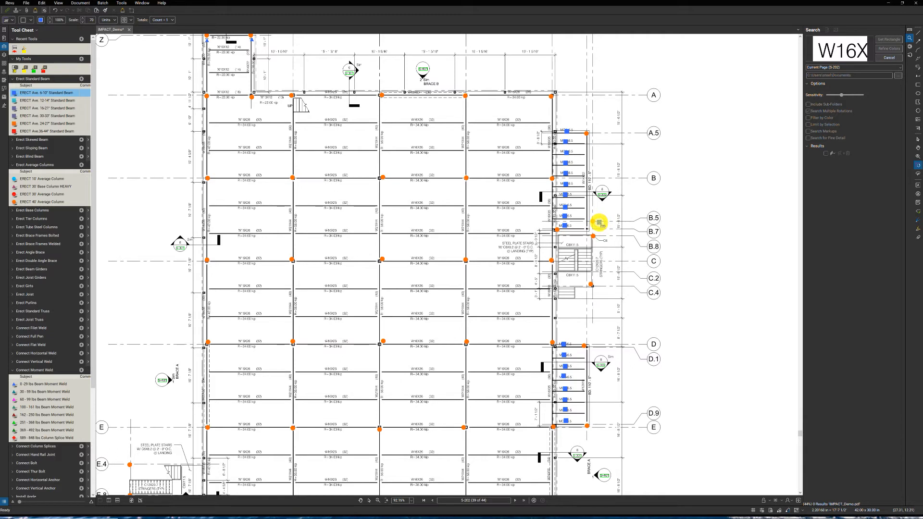
pyautogui.press('Escape')
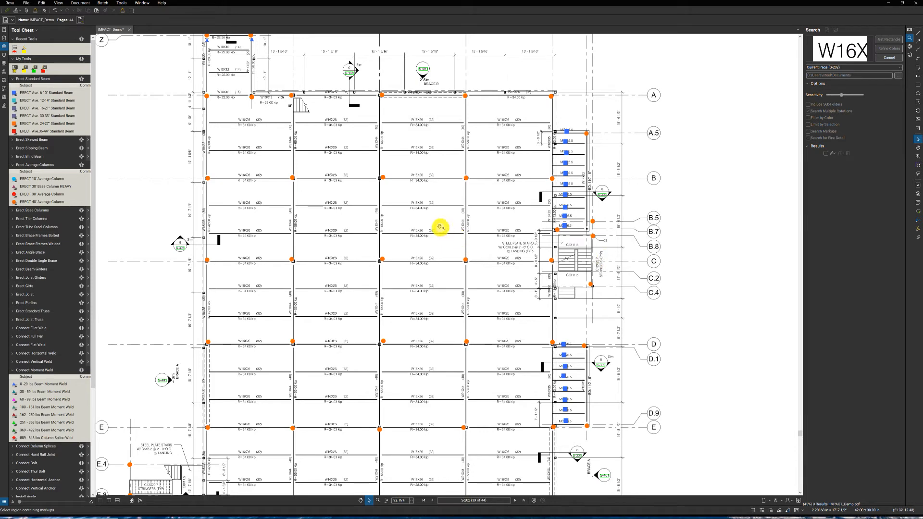
# - Widen the search results list and exclude the three W10X12 matches from the checked results
pyautogui.moveTo(439, 227); pyautogui.dragTo(495, 221)
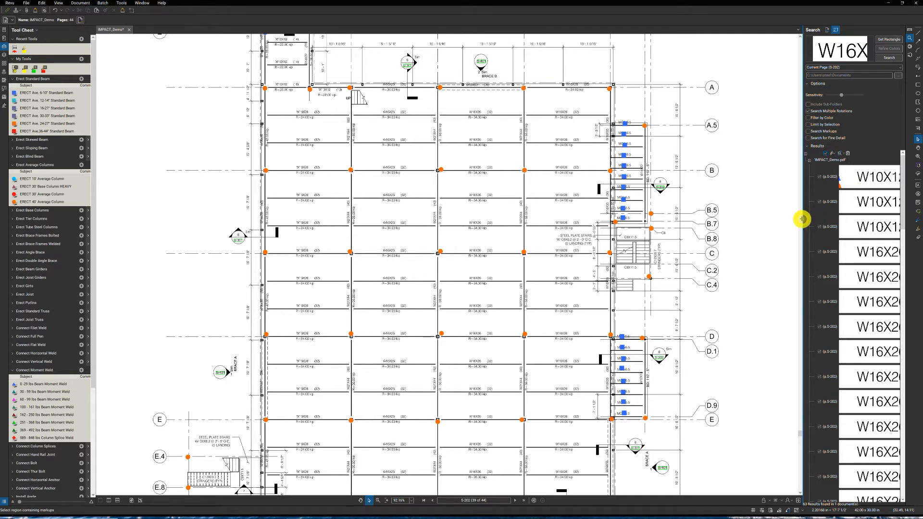
pyautogui.moveTo(802, 219); pyautogui.dragTo(764, 220)
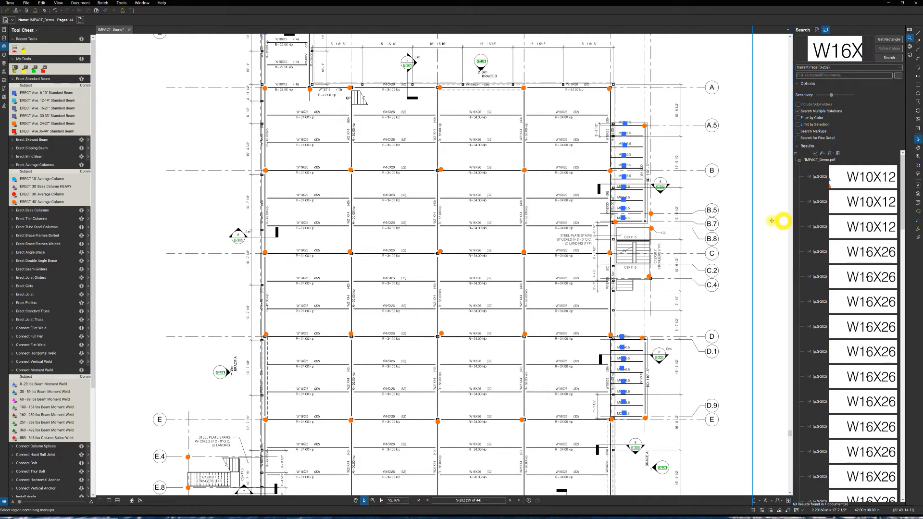
pyautogui.click(771, 221)
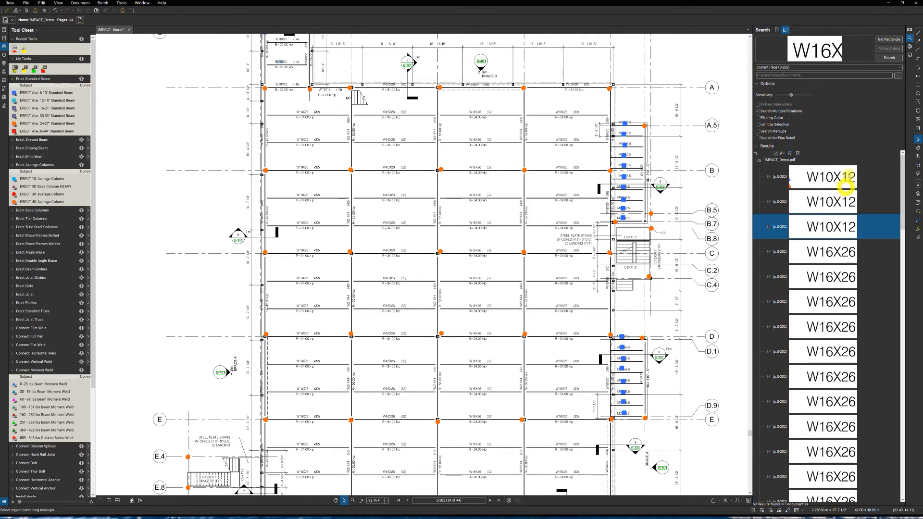
pyautogui.click(769, 177)
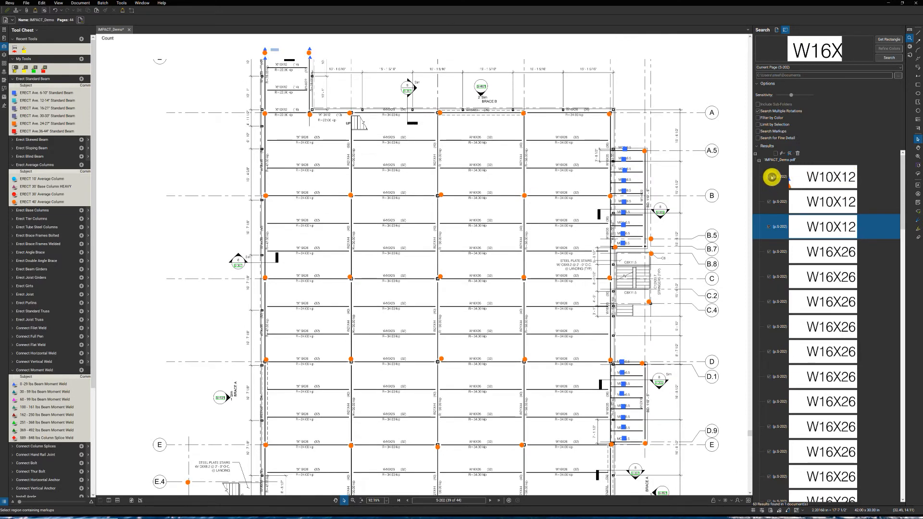
pyautogui.click(769, 202)
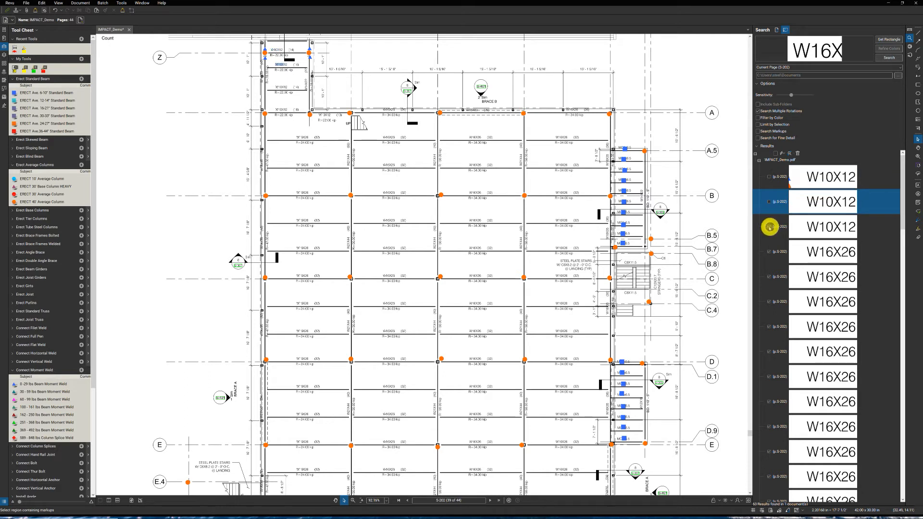
pyautogui.click(769, 227)
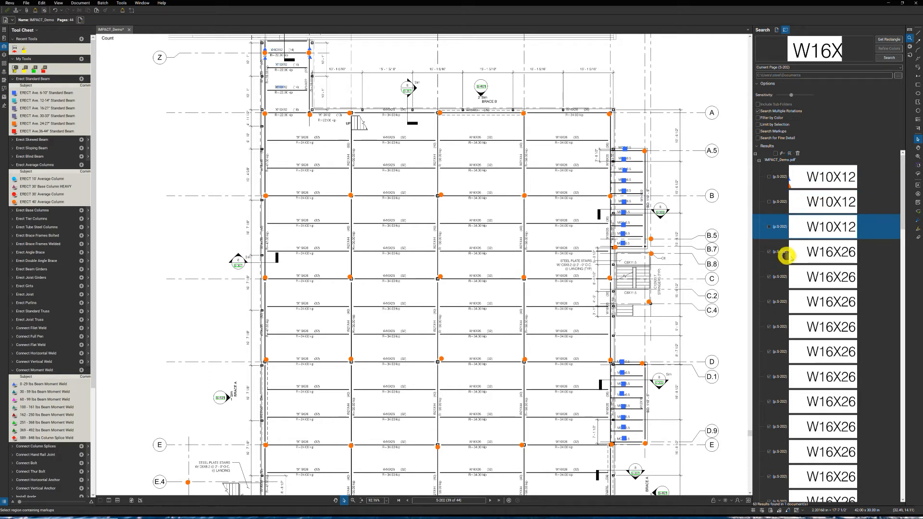
# - Review the remaining matches, apply the ERECT Ave. 16-21" Standard Beam count to the checked results, and clear the search results
pyautogui.scroll(-3, 791, 324)
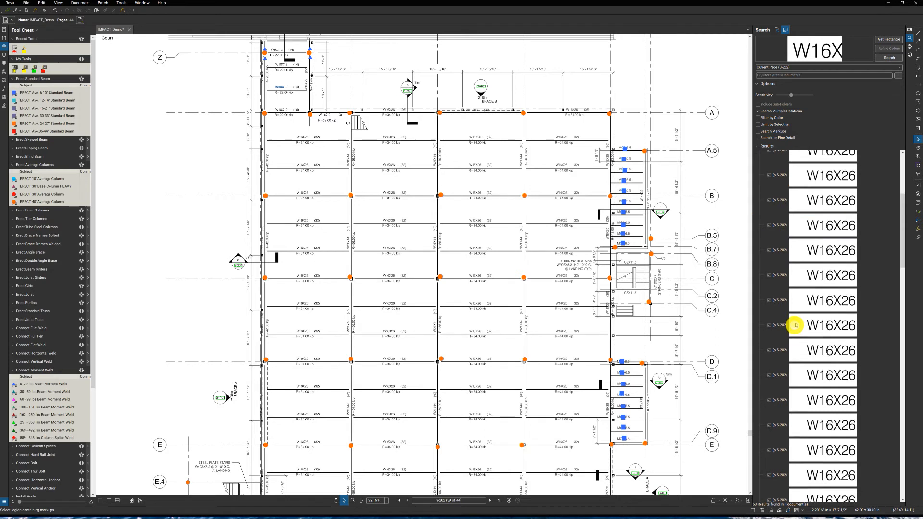
pyautogui.scroll(-4, 794, 324)
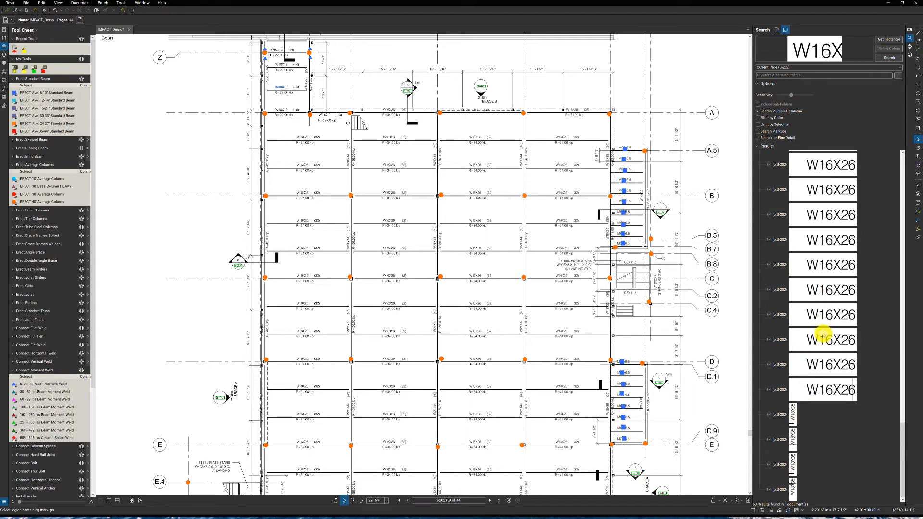
pyautogui.scroll(3, 822, 332)
pyautogui.scroll(5, 822, 327)
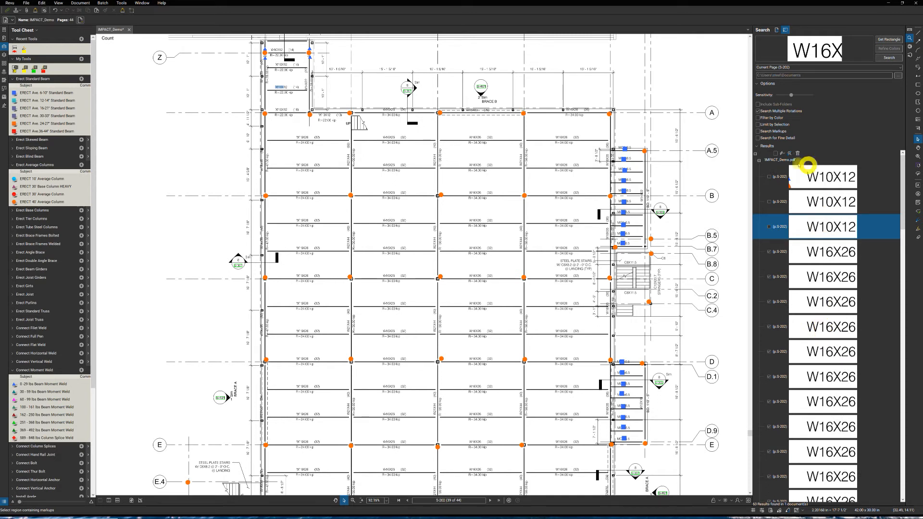
pyautogui.click(784, 153)
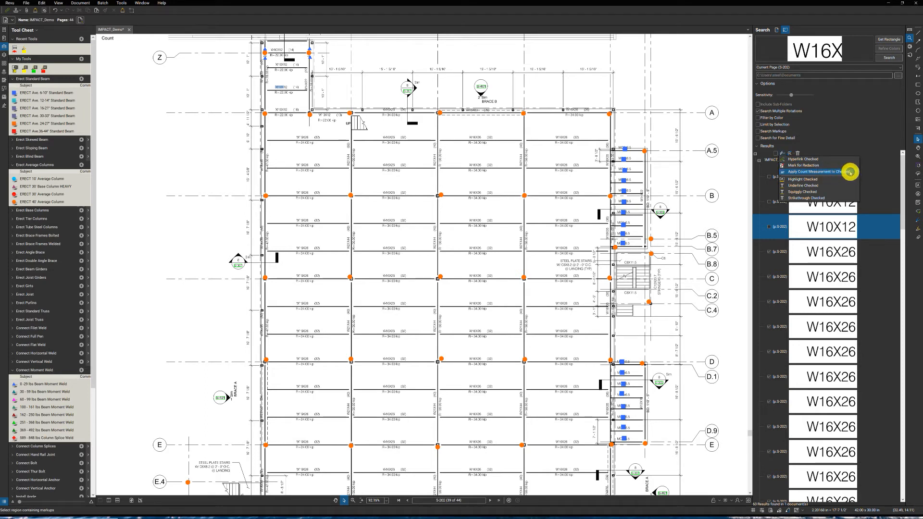
pyautogui.moveTo(850, 173)
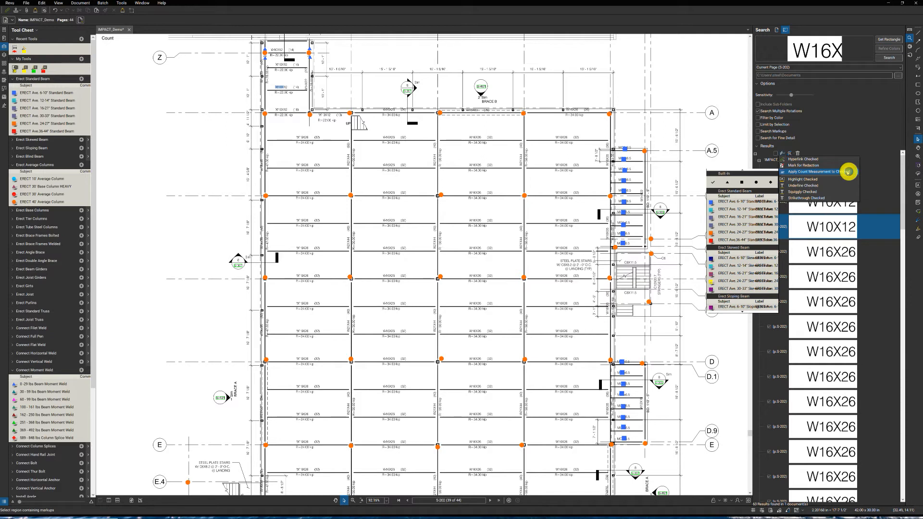
pyautogui.click(744, 217)
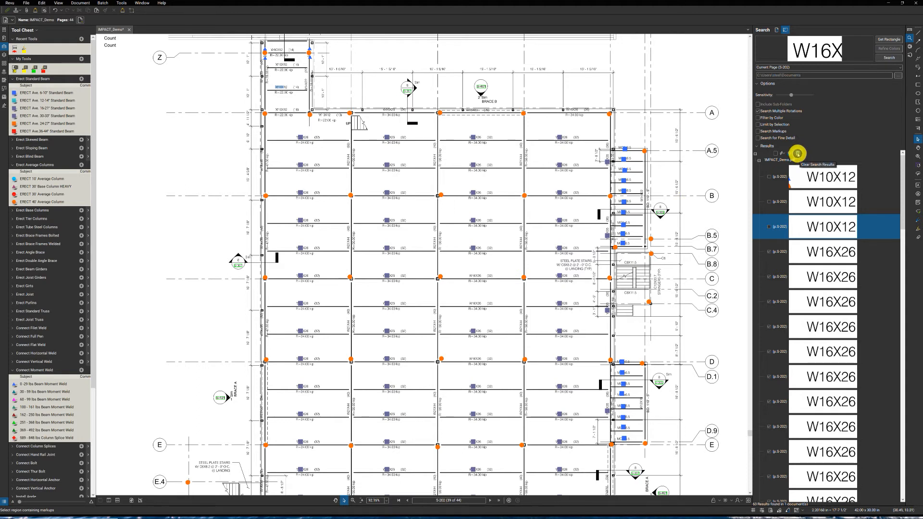
pyautogui.click(797, 153)
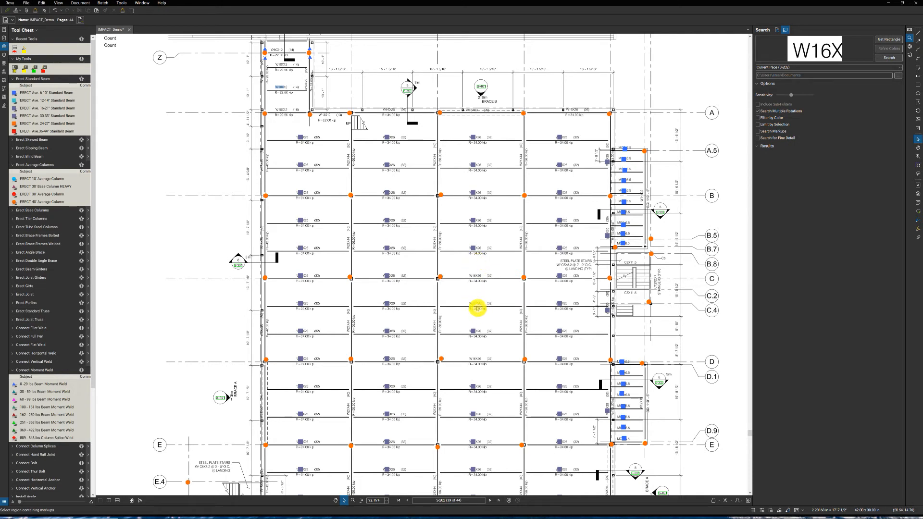
# - Count the uncounted W16X26 beams in the third bay around gridlines C to D with ERECT Ave. 16-21" Standard Beam
pyautogui.scroll(-1, 476, 308)
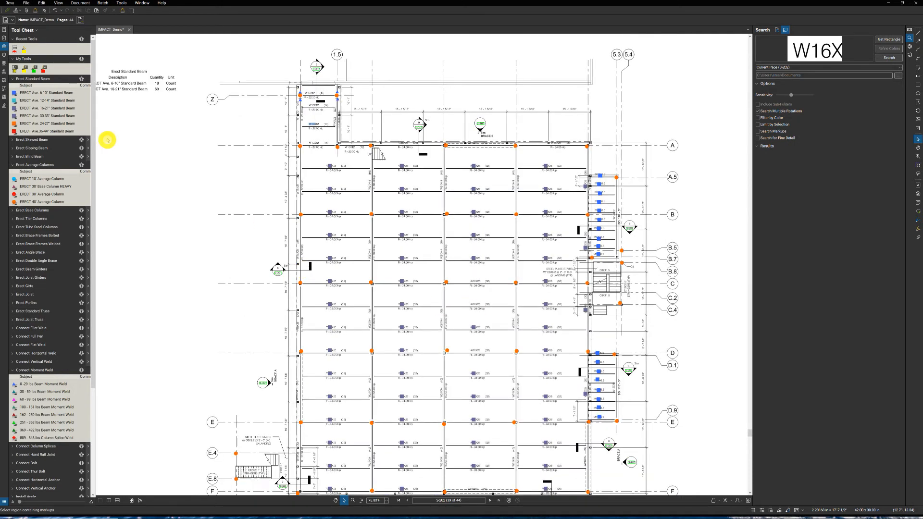
pyautogui.click(45, 108)
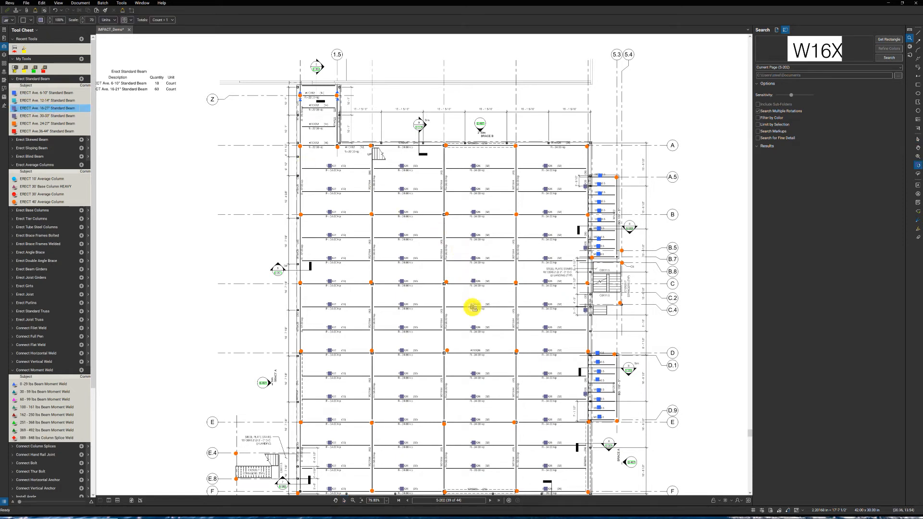
pyautogui.click(475, 354)
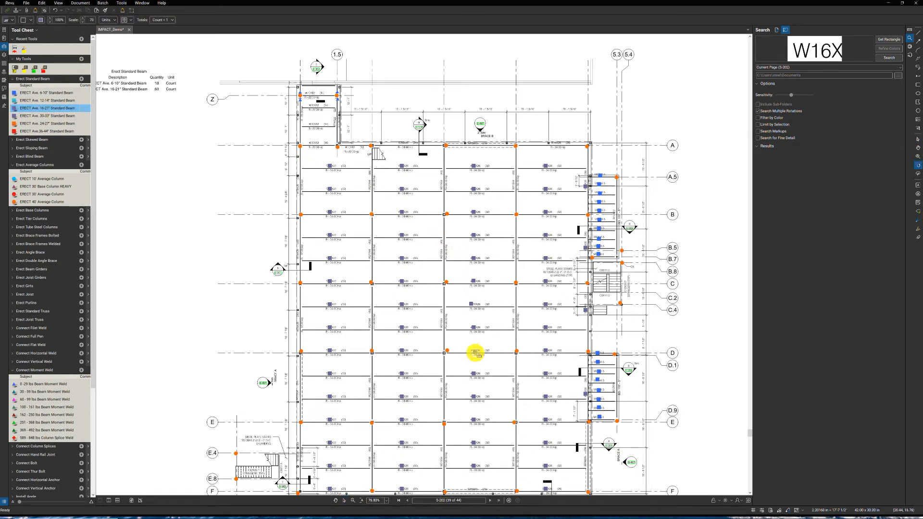
pyautogui.click(391, 333)
pyautogui.scroll(2, 420, 254)
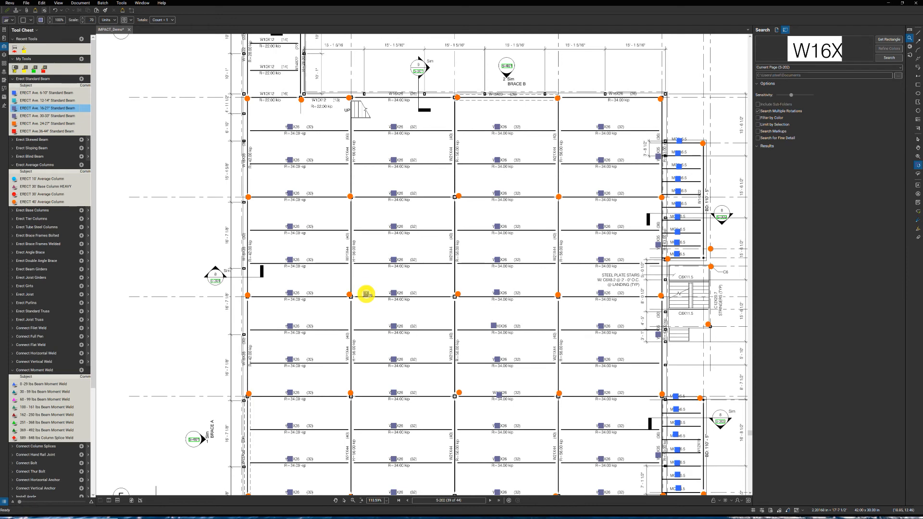
pyautogui.scroll(-1, 368, 294)
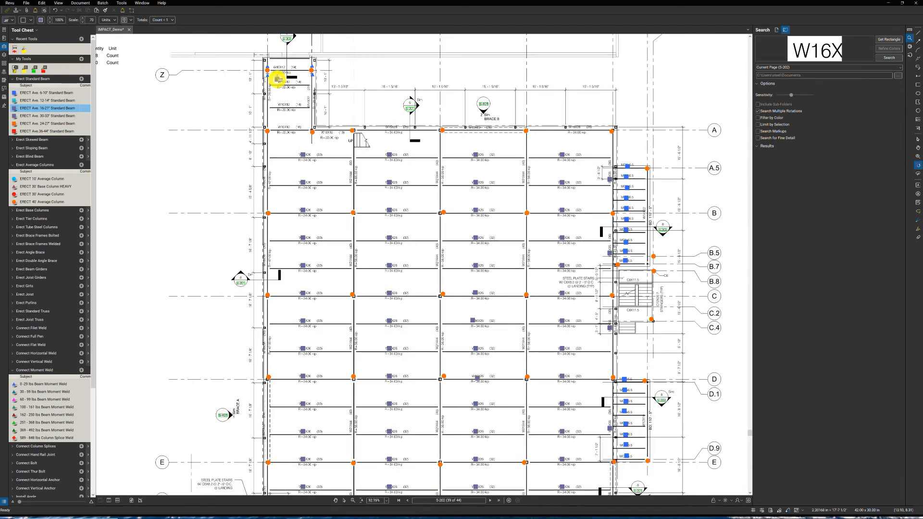
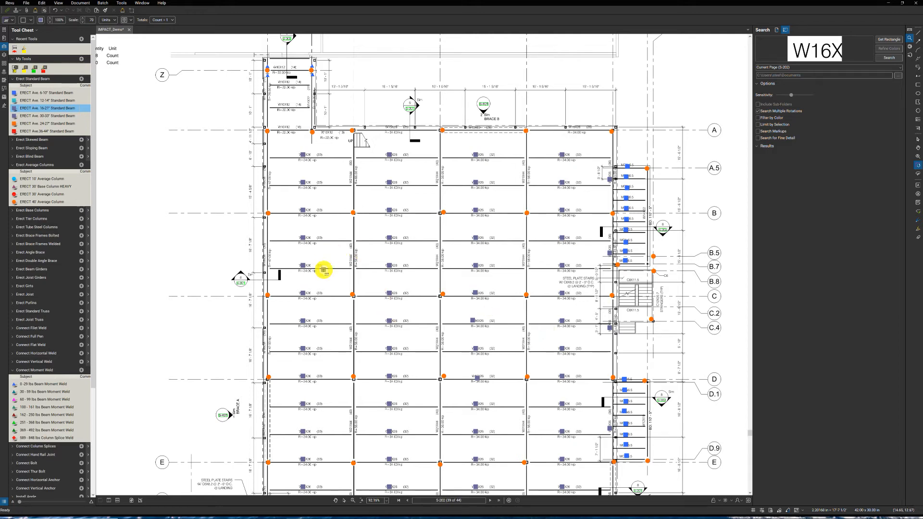
# - Check the counted W16X26 beams in the main bays and finish the 16-21" Standard Beam count
pyautogui.scroll(3, 319, 267)
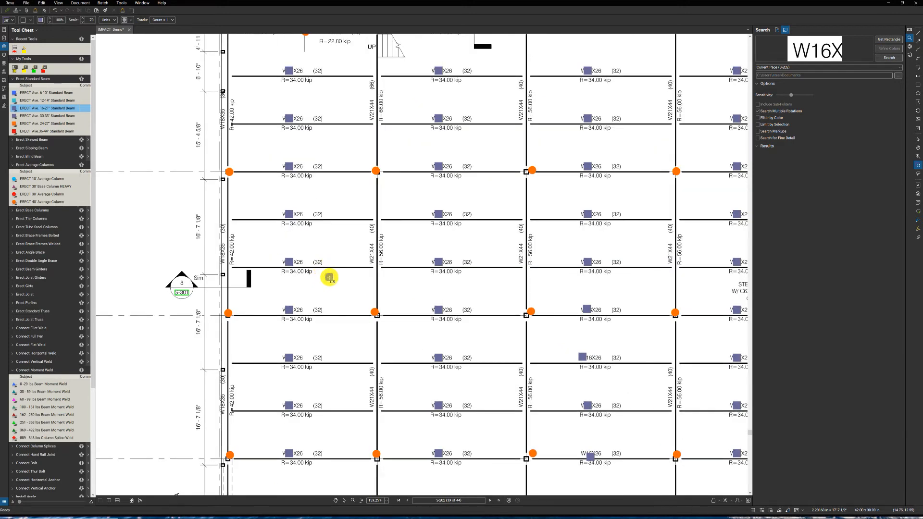
pyautogui.scroll(-2, 325, 279)
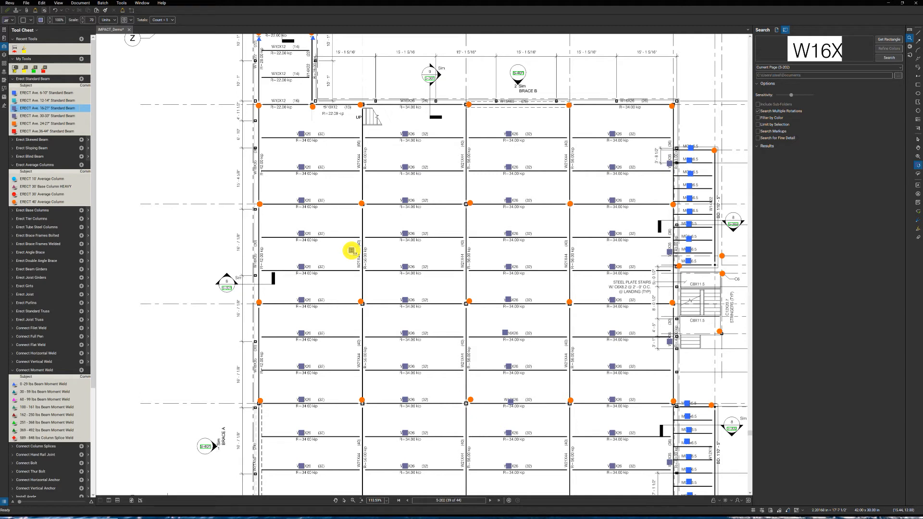
pyautogui.press('Escape')
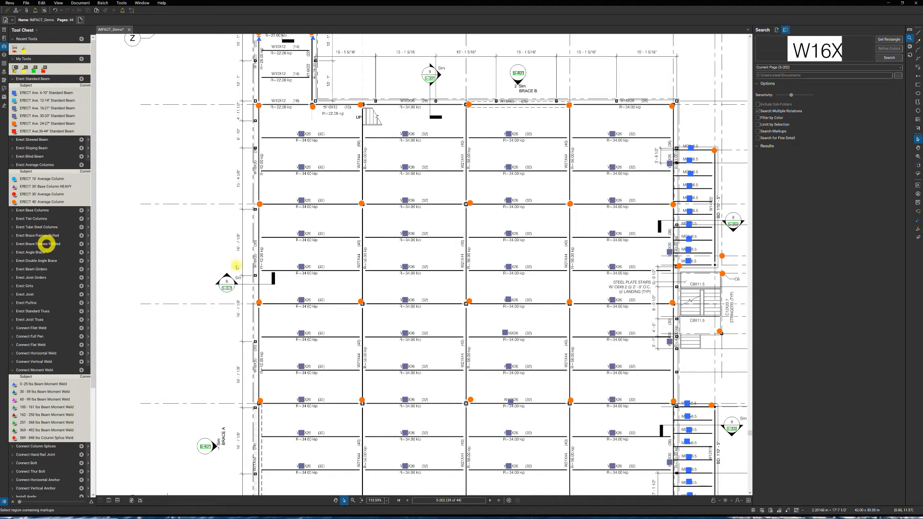
# - Count both flights of the stair around gridline C as Ave. Heavy Stair Flight, and the short flight near C.4 as Ave. Standard Stair Flight
pyautogui.scroll(-1, 271, 289)
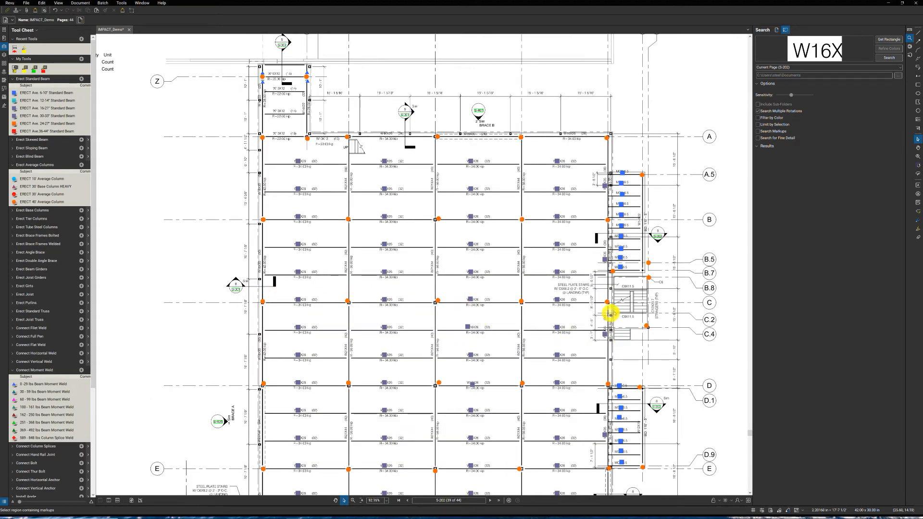
pyautogui.scroll(2, 616, 313)
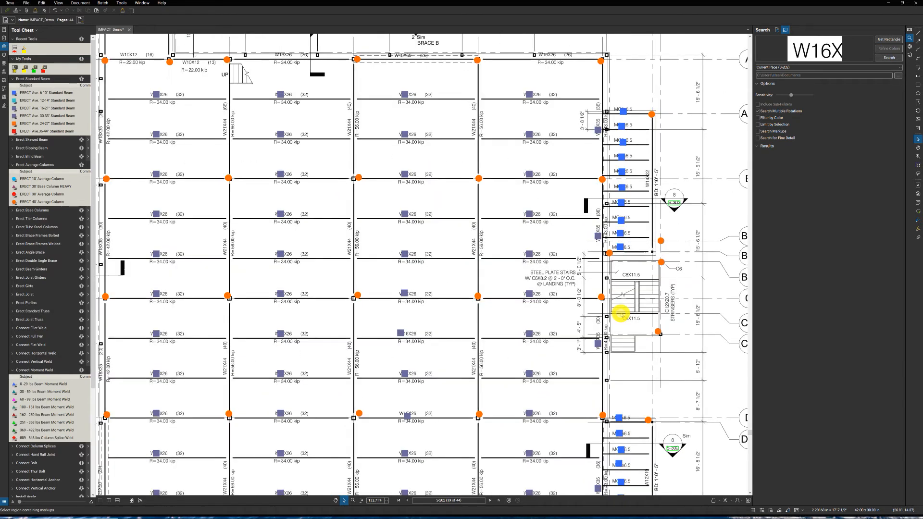
pyautogui.scroll(1, 620, 314)
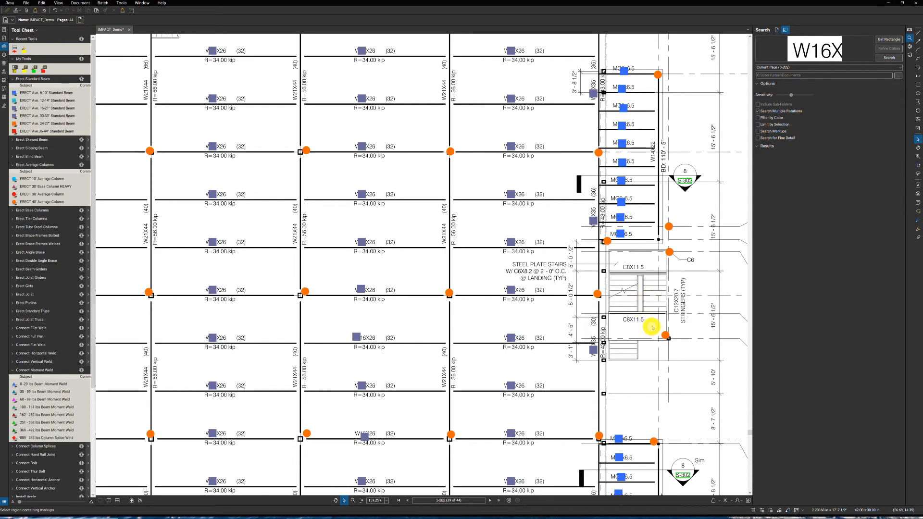
pyautogui.scroll(-2, 63, 330)
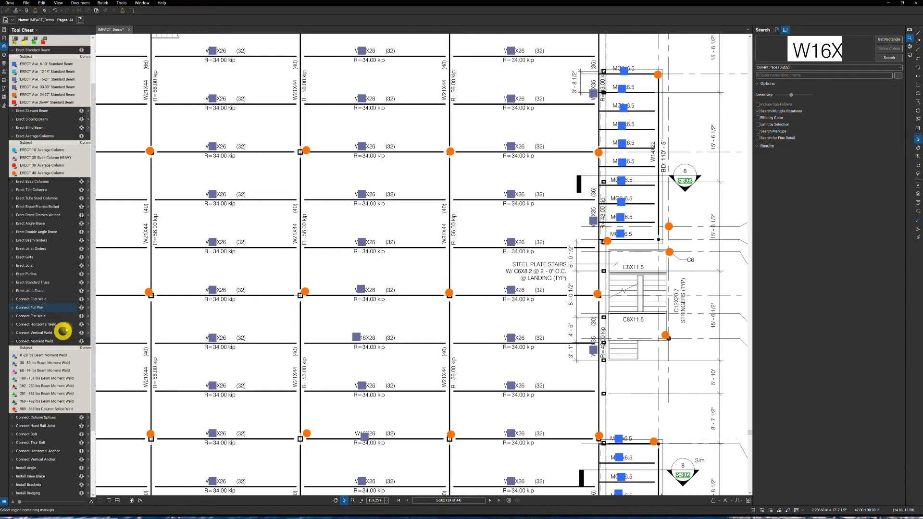
pyautogui.scroll(-4, 62, 331)
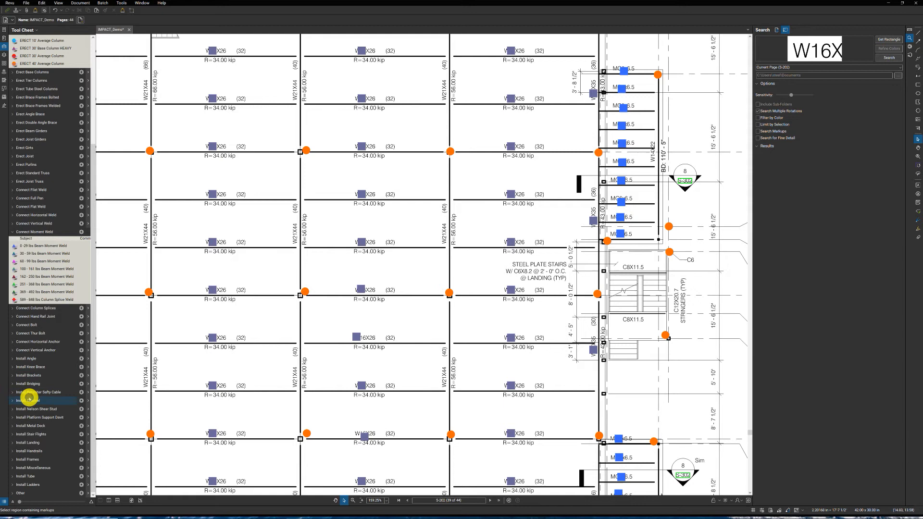
pyautogui.click(28, 434)
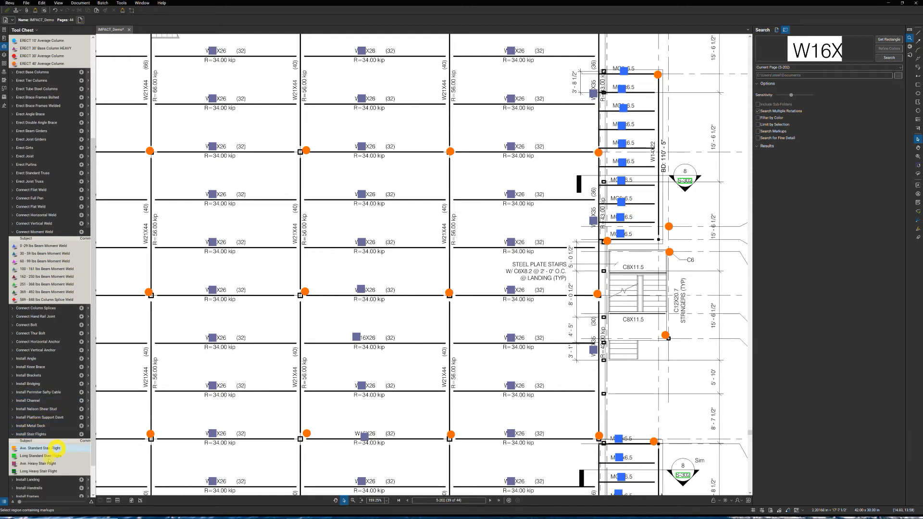
pyautogui.click(36, 464)
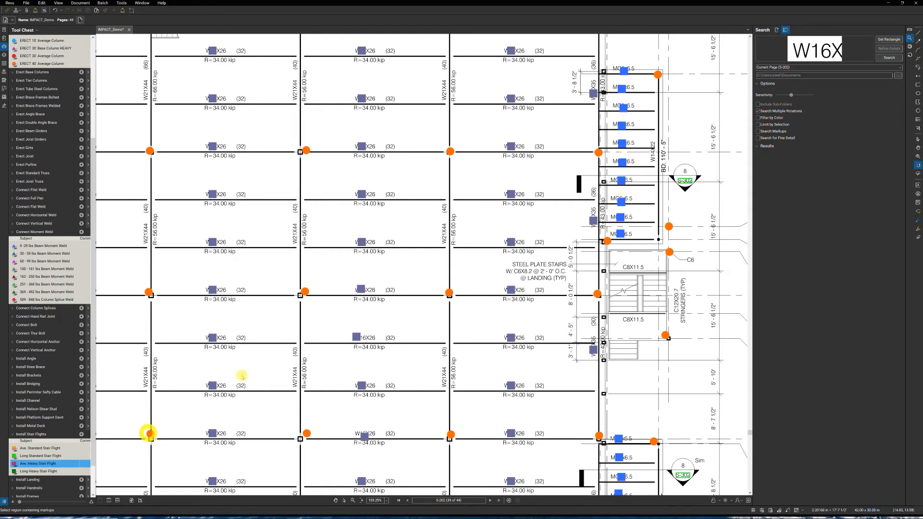
pyautogui.click(623, 291)
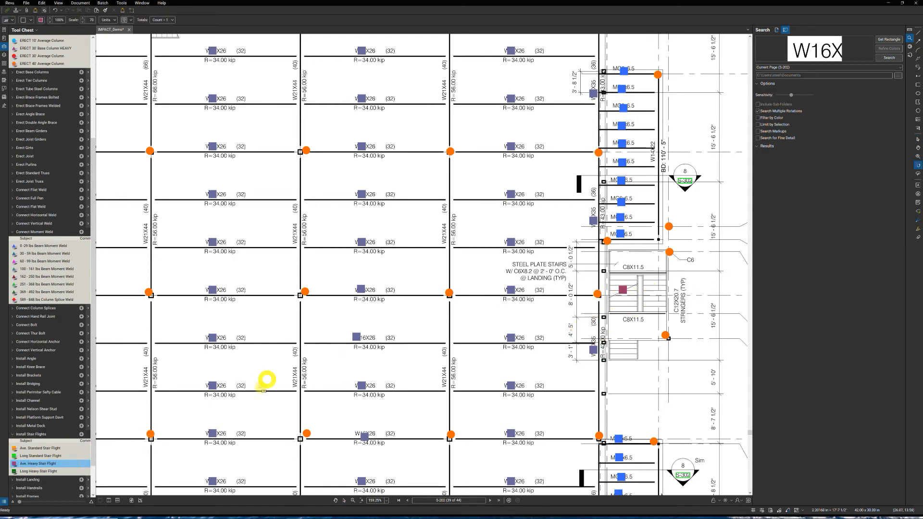
pyautogui.click(57, 449)
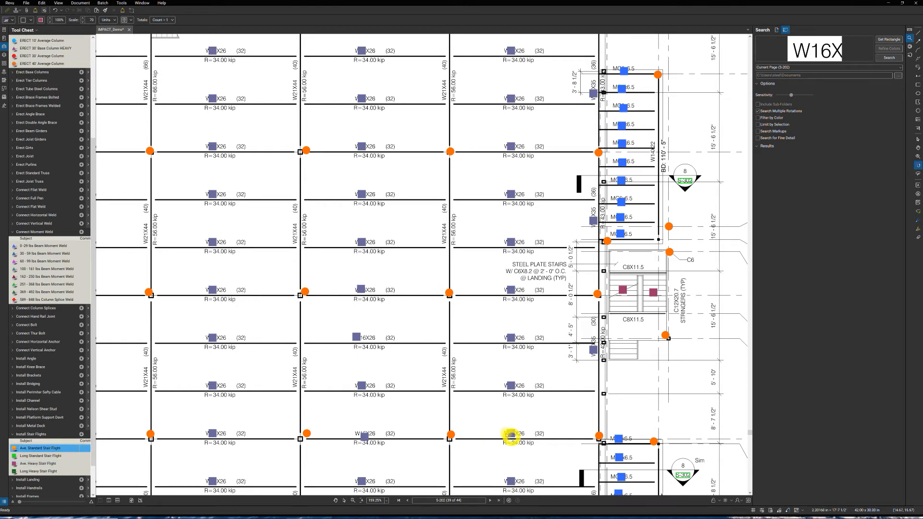
pyautogui.click(629, 348)
# - Count the two flights of the stair between gridlines E.4 and E.8 as Ave. Heavy Stair Flight
pyautogui.scroll(-2, 574, 332)
pyautogui.scroll(-1, 571, 335)
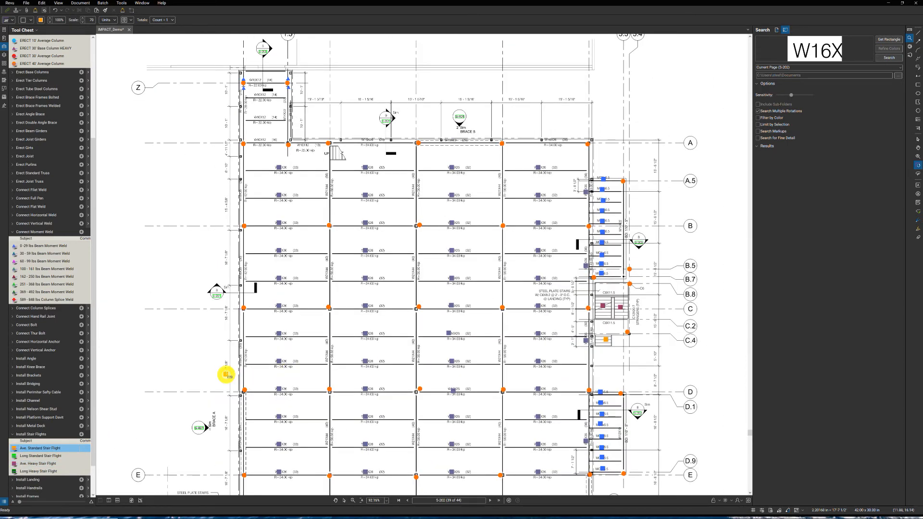
pyautogui.moveTo(224, 337); pyautogui.dragTo(230, 297)
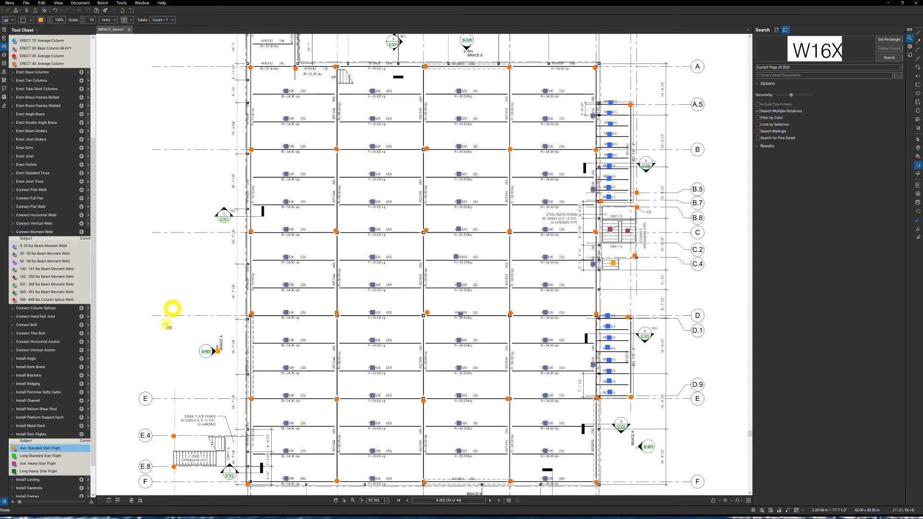
pyautogui.click(39, 464)
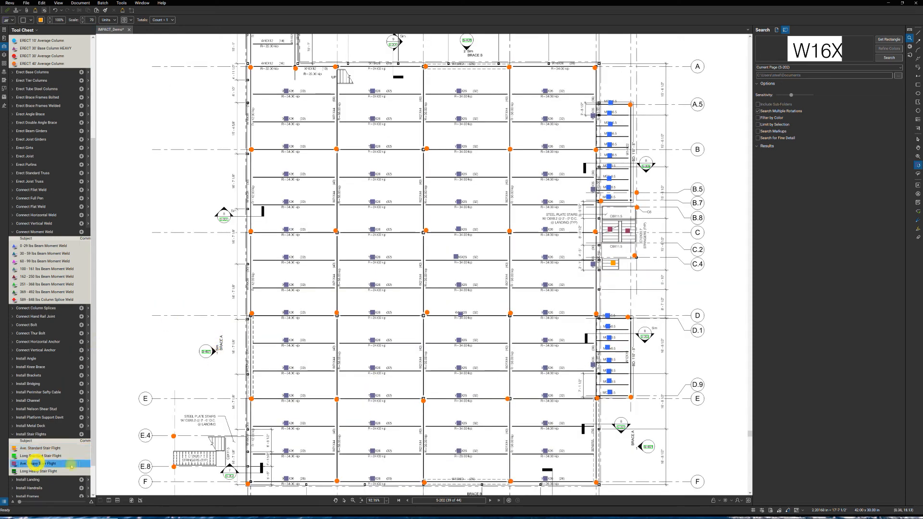
pyautogui.click(209, 443)
pyautogui.click(198, 461)
pyautogui.click(130, 440)
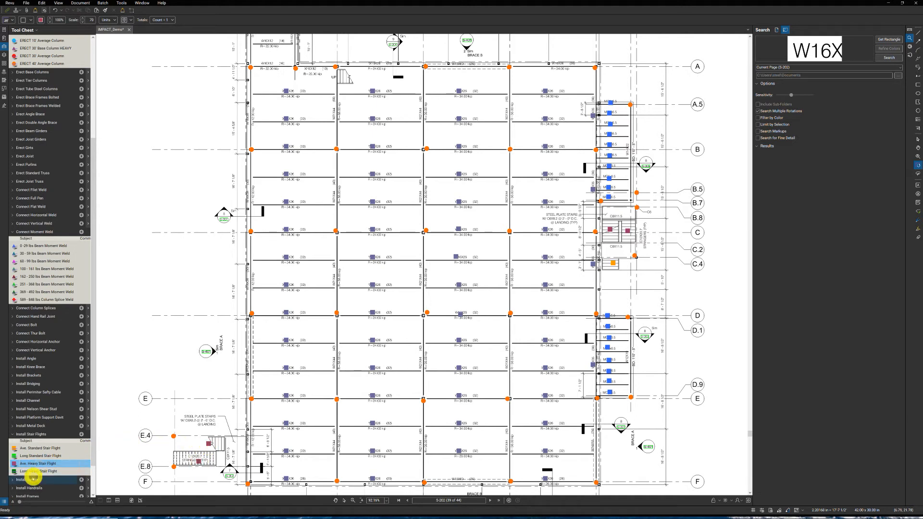
# - Measure Guard Rail lengths along the inner sides of the flights in the E.4 to E.8 stair and the stair around gridline C
pyautogui.click(31, 488)
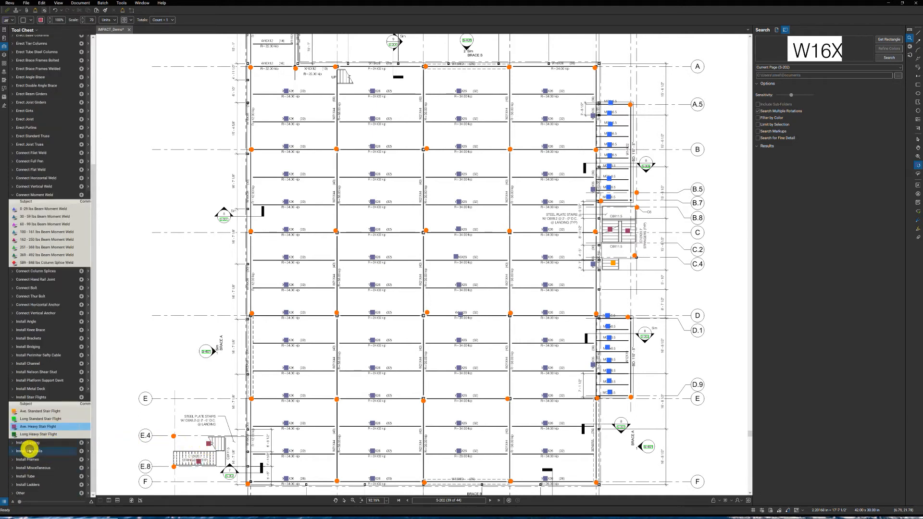
pyautogui.click(28, 465)
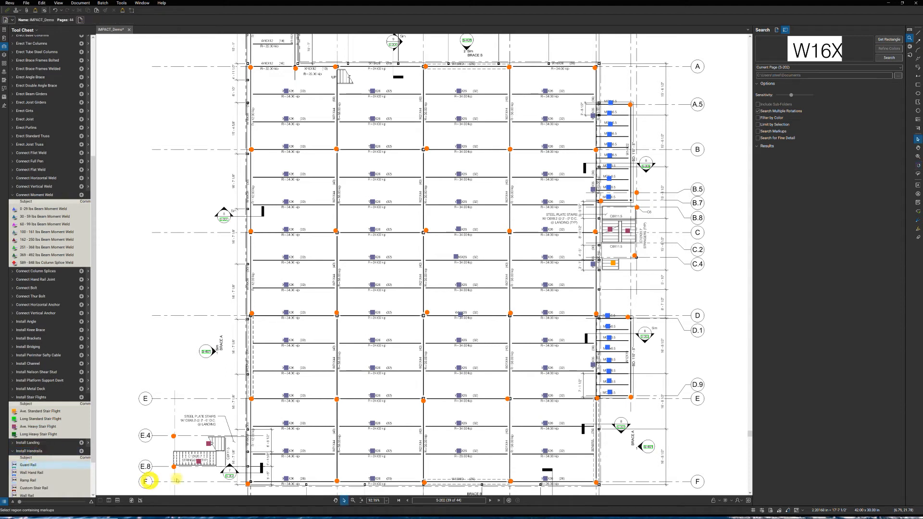
pyautogui.click(175, 452)
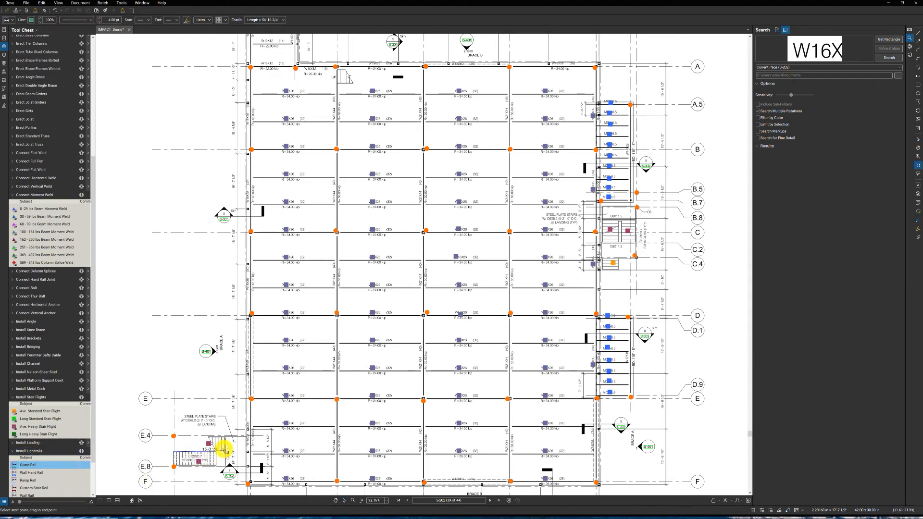
pyautogui.click(224, 450)
pyautogui.click(225, 452)
pyautogui.click(175, 455)
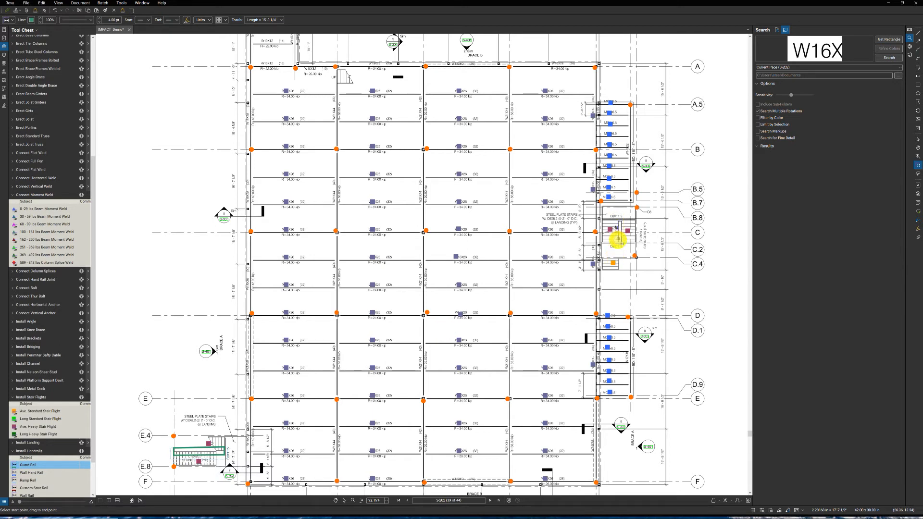
pyautogui.click(621, 244)
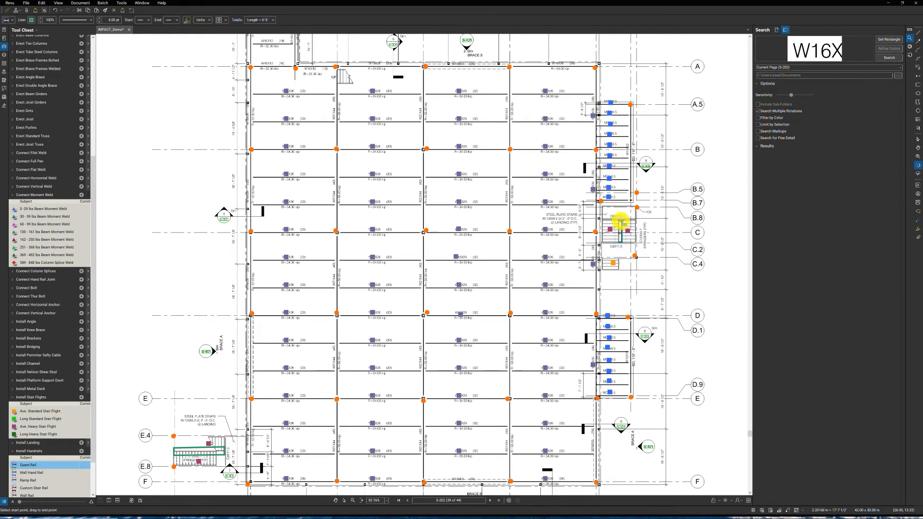
pyautogui.click(621, 220)
# - Measure Wall Rail lengths along both outer sides of the stair between gridlines E.4 and E.8
pyautogui.click(28, 496)
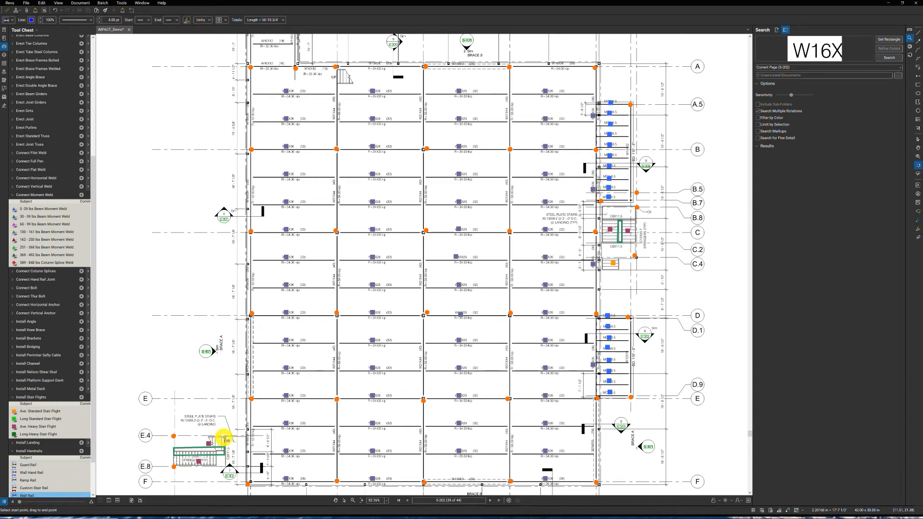
pyautogui.moveTo(174, 436); pyautogui.dragTo(174, 466)
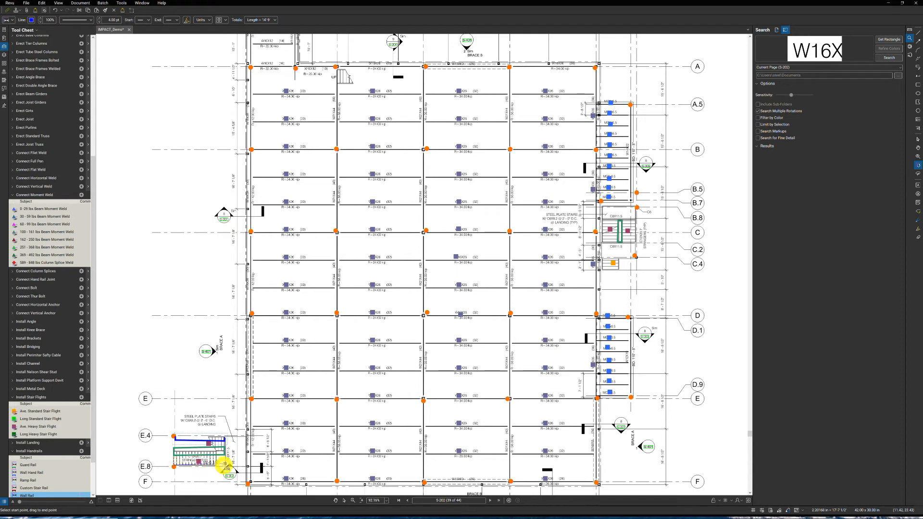
pyautogui.click(224, 467)
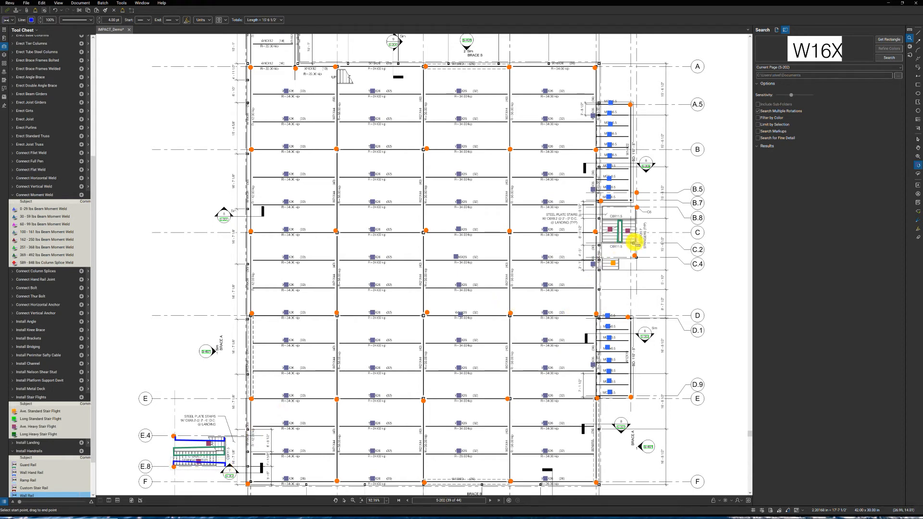
# - Measure Wall Rails along both outer sides of the gridline C stair, plus a Wall Rail and a Guard Rail on the short flight near C.4
pyautogui.click(634, 219)
pyautogui.click(602, 220)
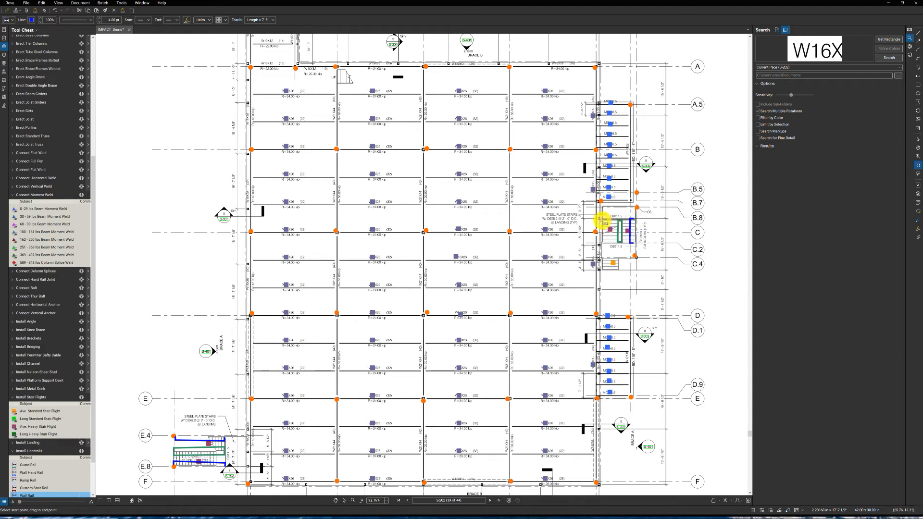
pyautogui.click(602, 246)
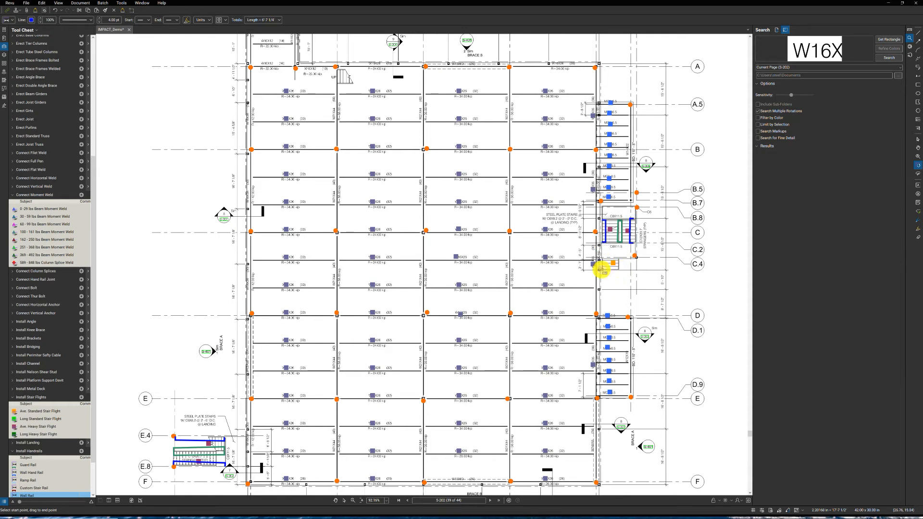
pyautogui.click(601, 259)
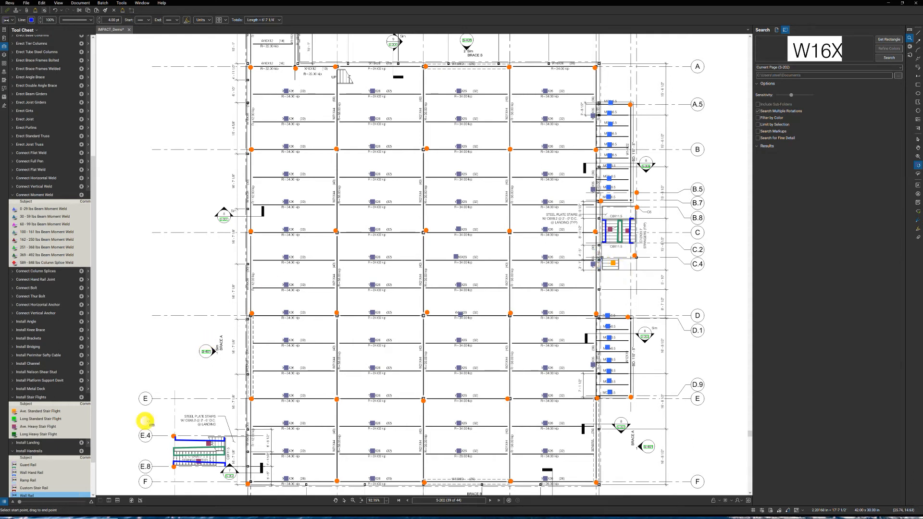
pyautogui.click(28, 465)
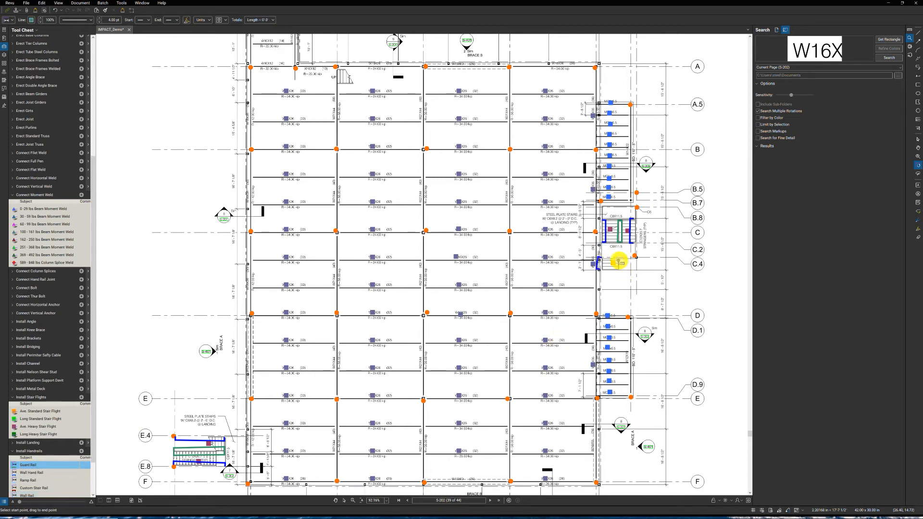
# - Count 4' by 10' Landings at the inner end of the E.4 to E.8 stair and at both ends of the gridline C stair
pyautogui.click(40, 443)
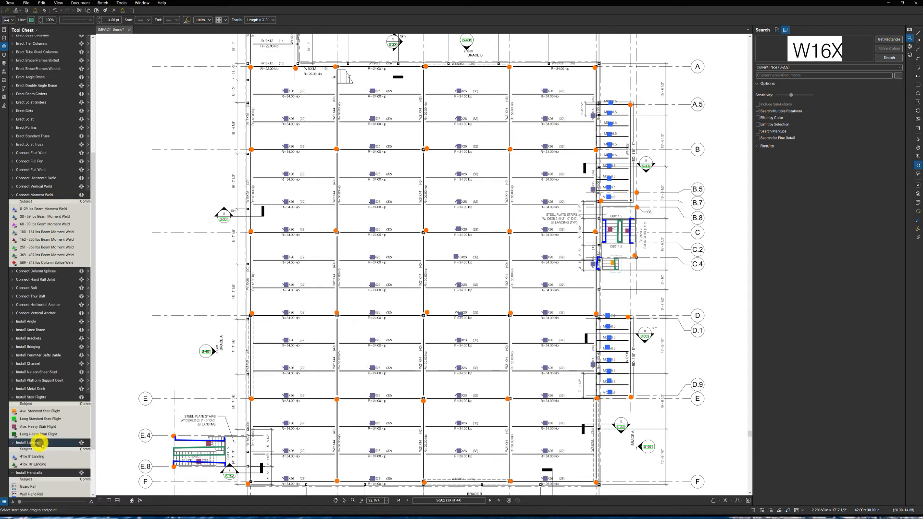
pyautogui.click(39, 464)
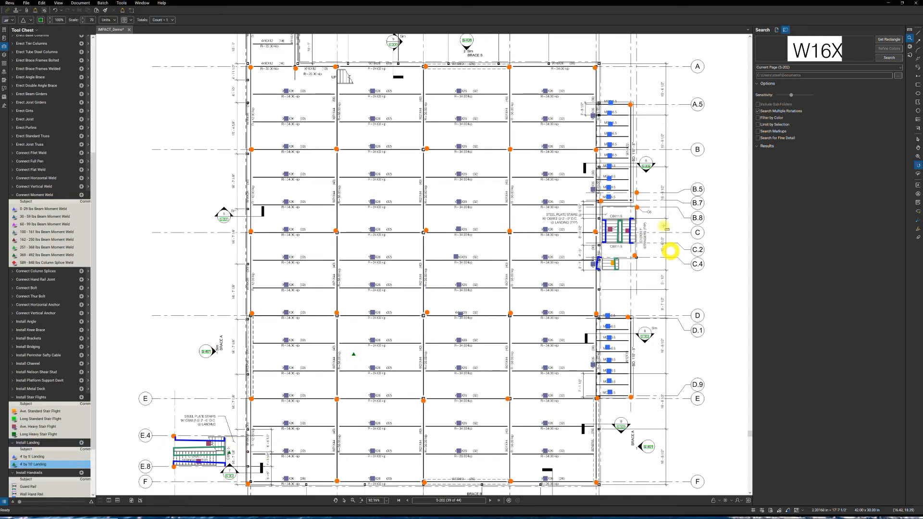
pyautogui.click(616, 213)
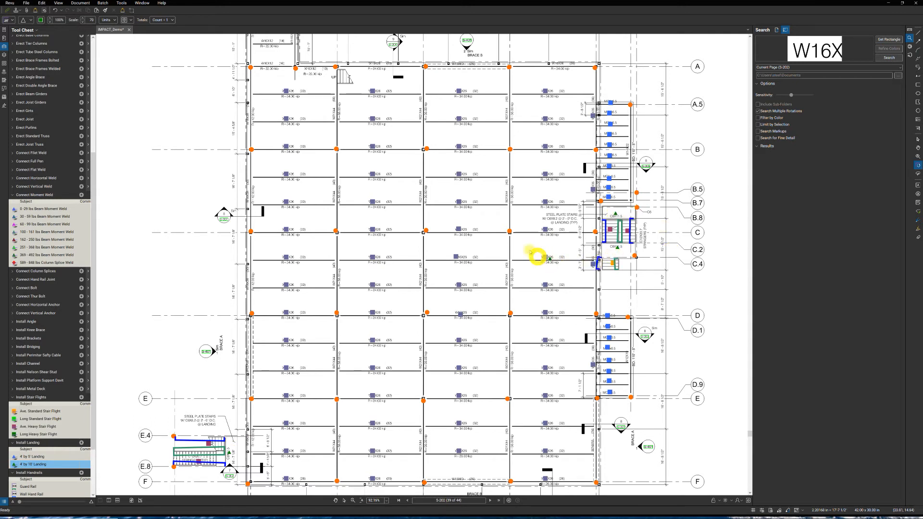
pyautogui.press('Escape')
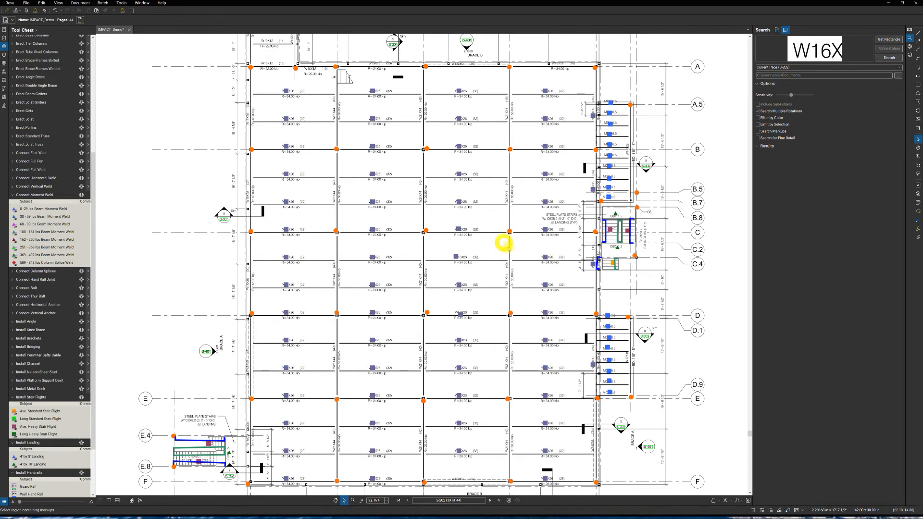
# - Look through the remaining Tool Chest sets and open the Install Frames set
pyautogui.scroll(-1, 489, 251)
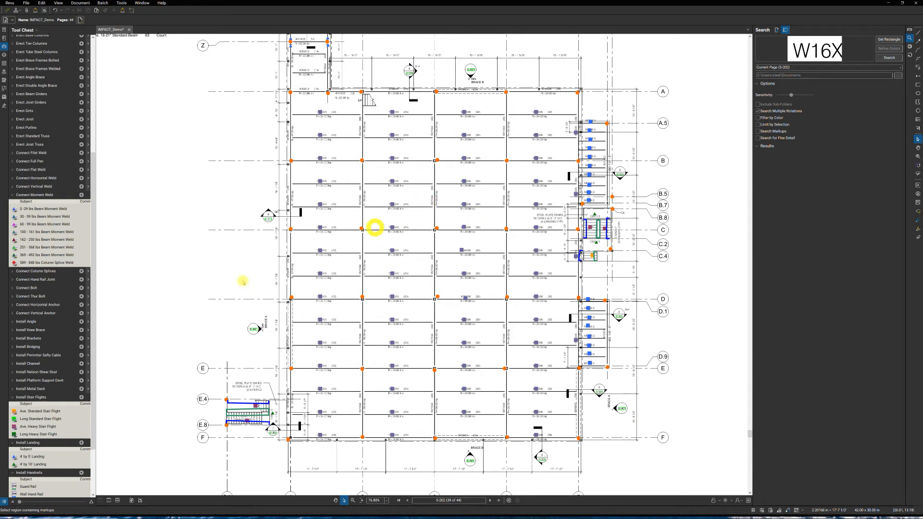
pyautogui.scroll(-3, 51, 377)
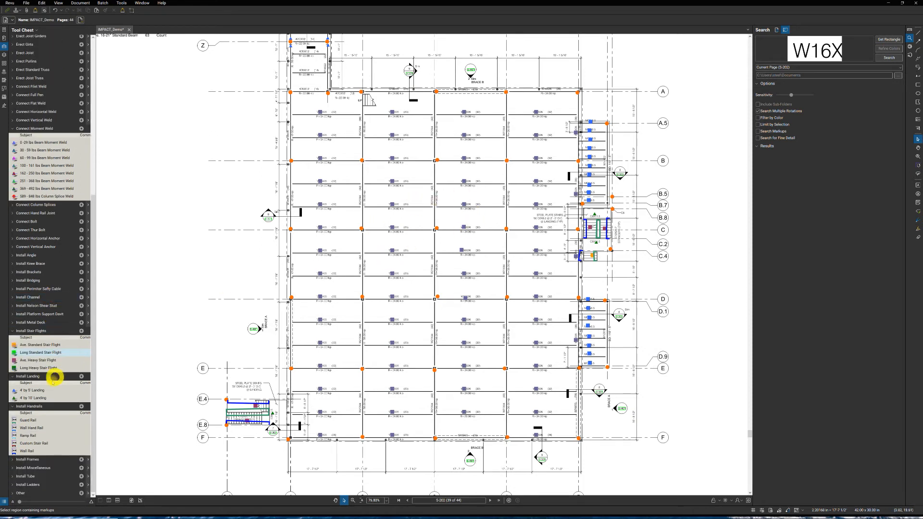
pyautogui.click(29, 461)
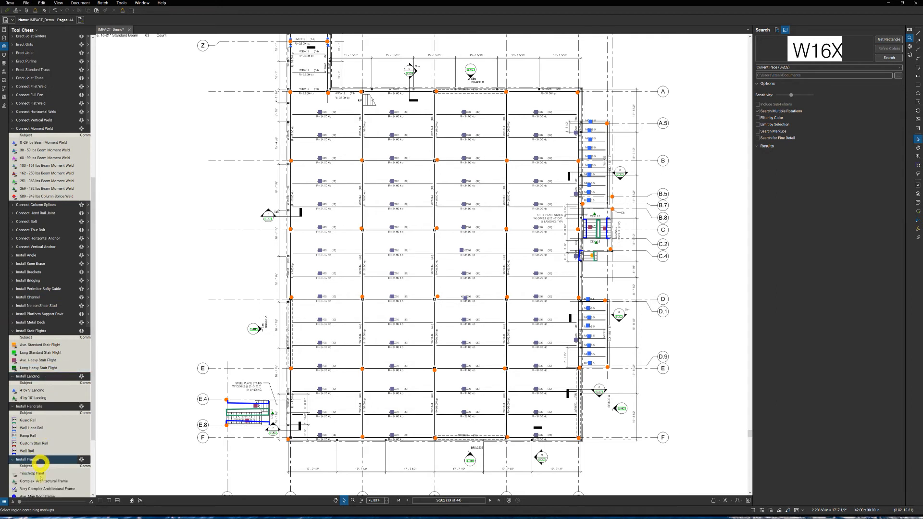
# - Follow the section 7 callout near gridline E.8 to sheet S-302, examine the embed plate and angle brace detail, and return to S-202
pyautogui.scroll(-1, 38, 475)
pyautogui.scroll(-3, 39, 475)
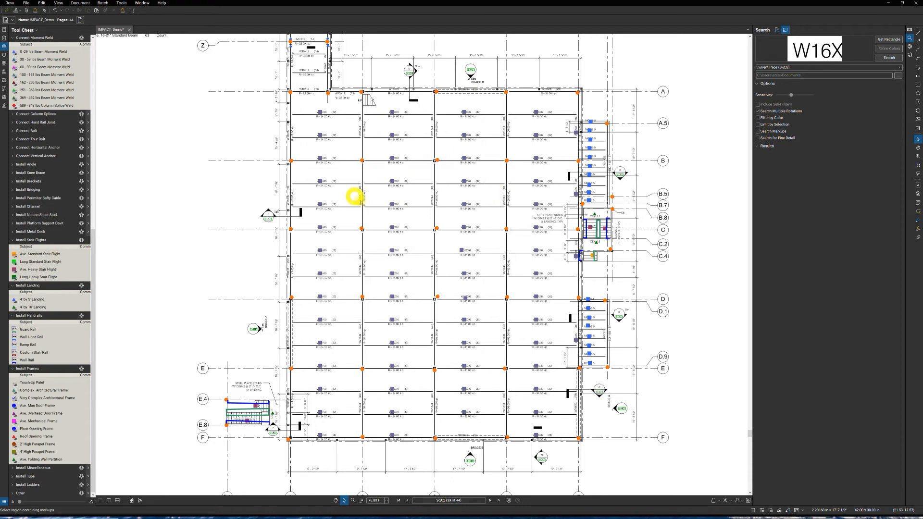
pyautogui.click(272, 432)
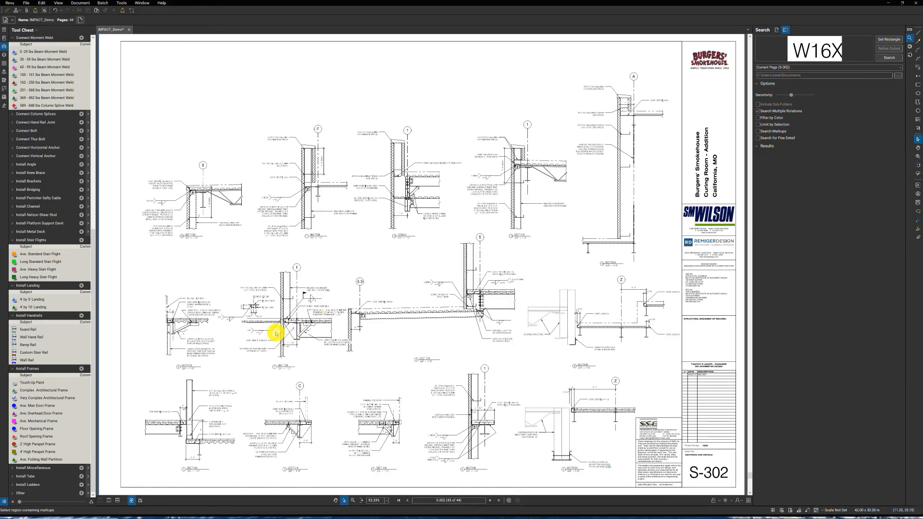
pyautogui.scroll(4, 264, 331)
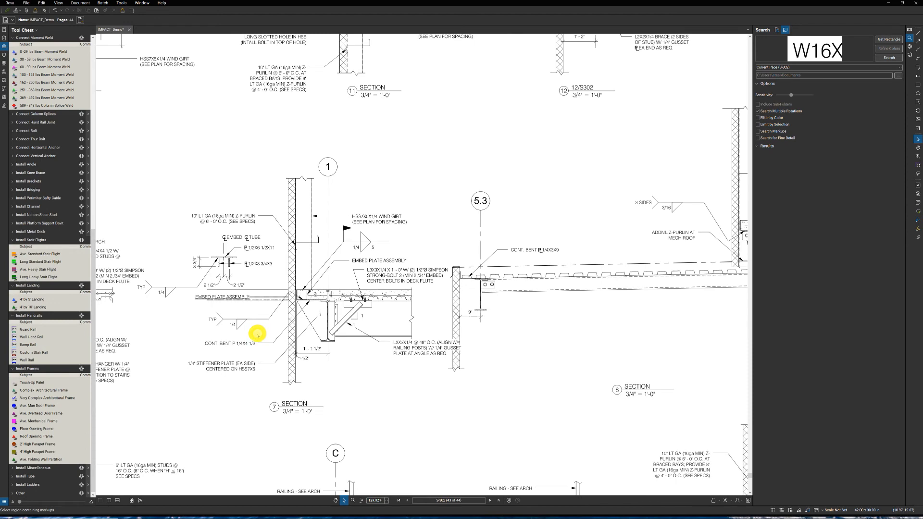
pyautogui.moveTo(259, 323); pyautogui.dragTo(362, 290)
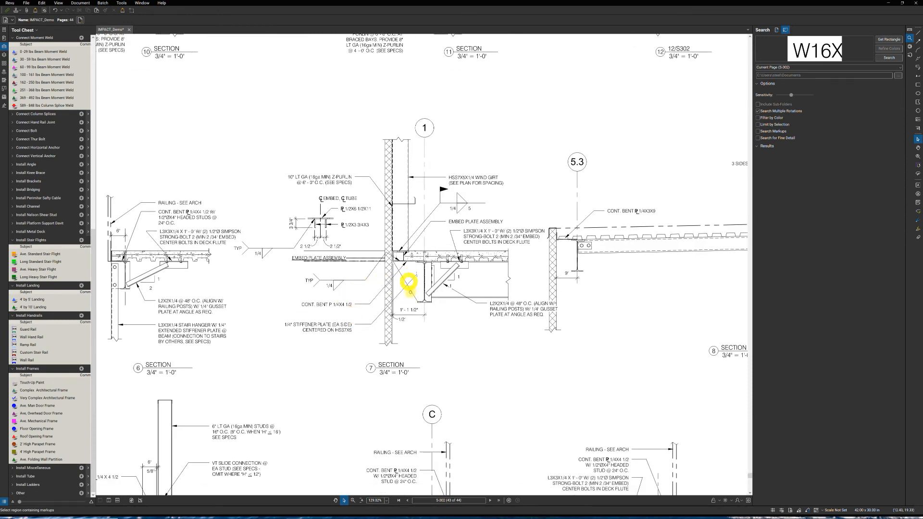
pyautogui.moveTo(408, 282); pyautogui.dragTo(407, 298)
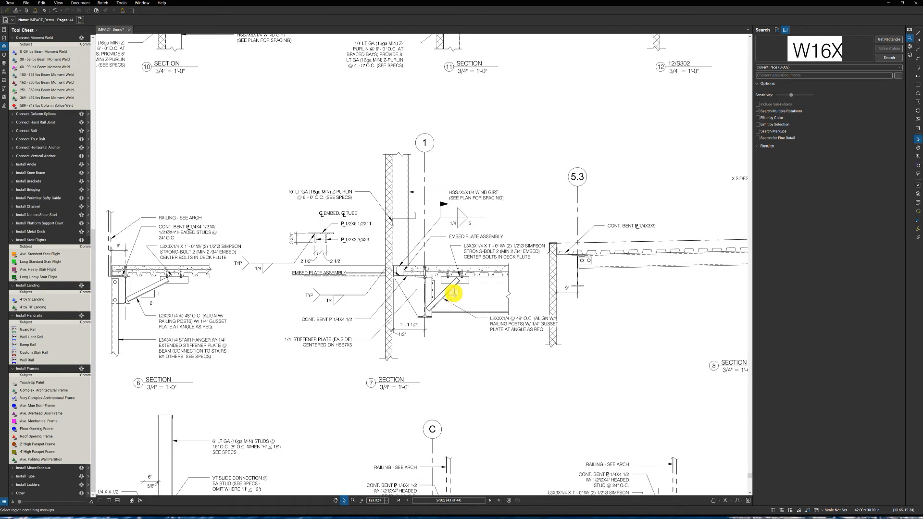
pyautogui.scroll(1, 416, 284)
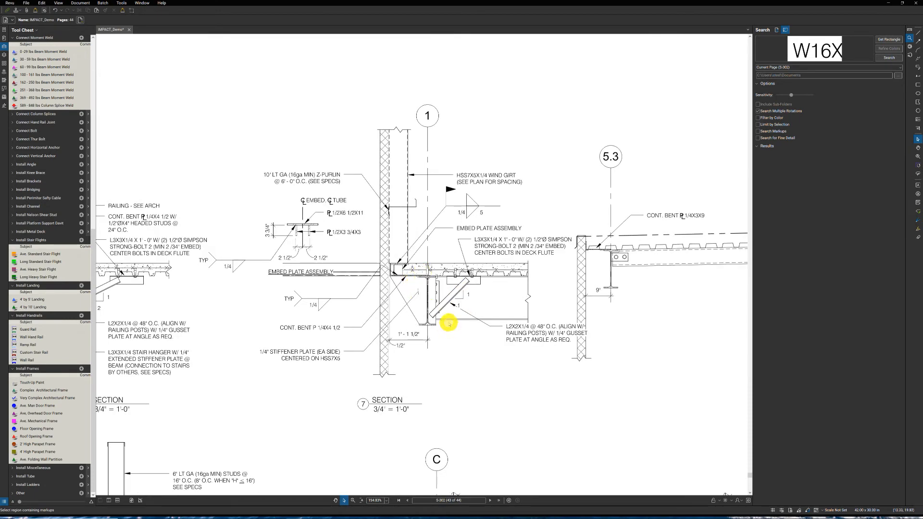
pyautogui.click(508, 501)
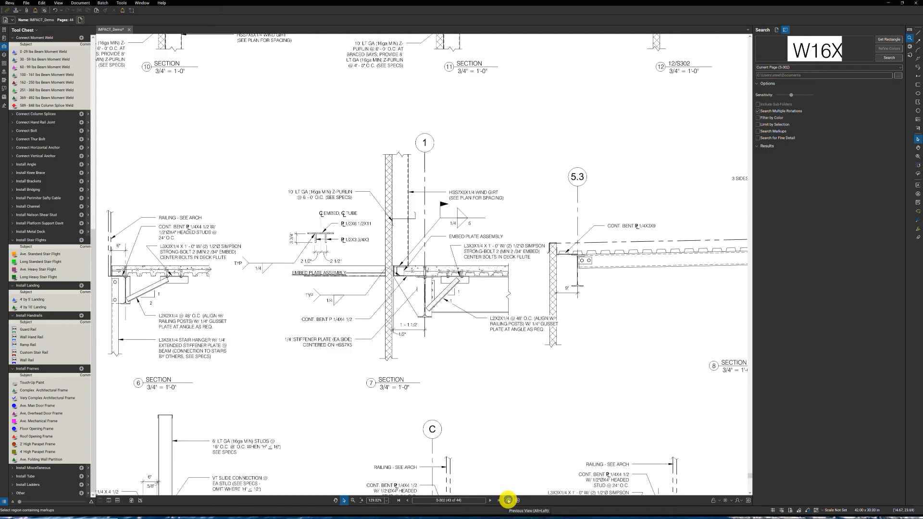
pyautogui.click(508, 500)
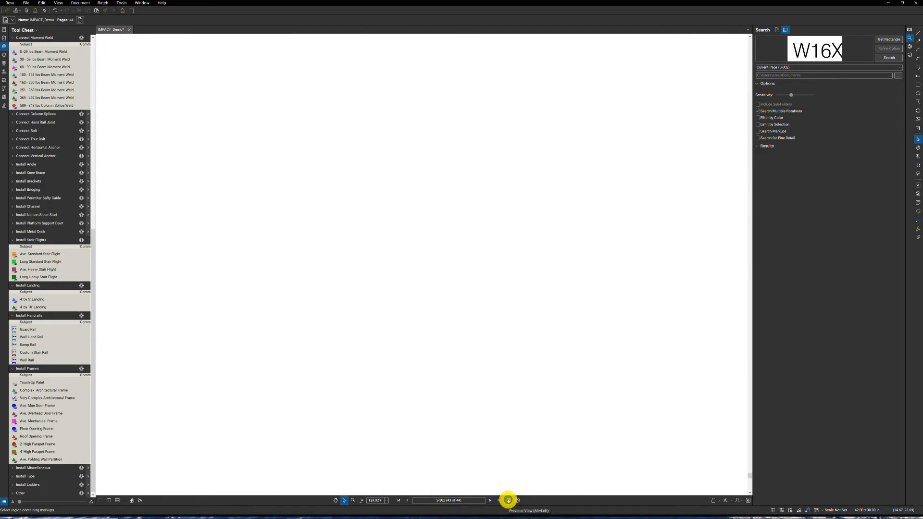
pyautogui.click(508, 501)
pyautogui.click(508, 501)
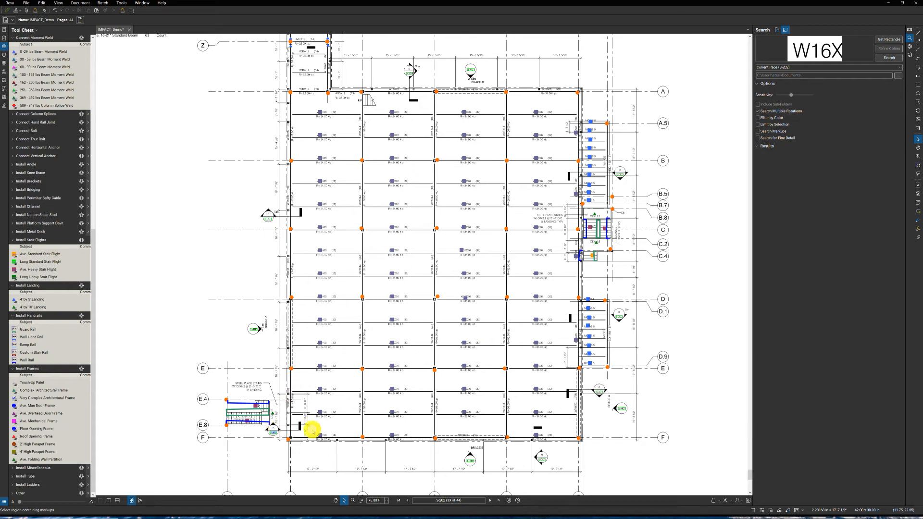
# - Recheck section 7 on S-302 for the wind girt tube connection, and return to the close-up of the plan around the E.4 to E.8 stair
pyautogui.click(273, 432)
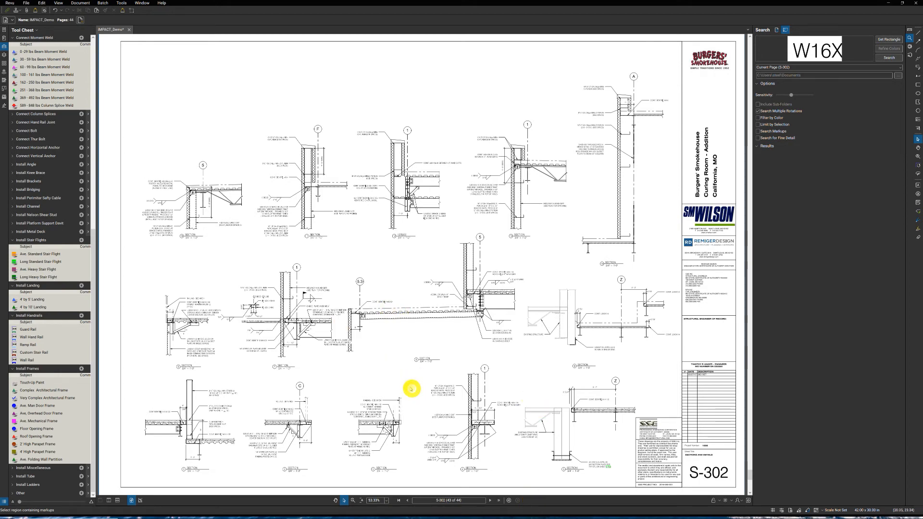
pyautogui.scroll(3, 298, 339)
pyautogui.scroll(3, 291, 337)
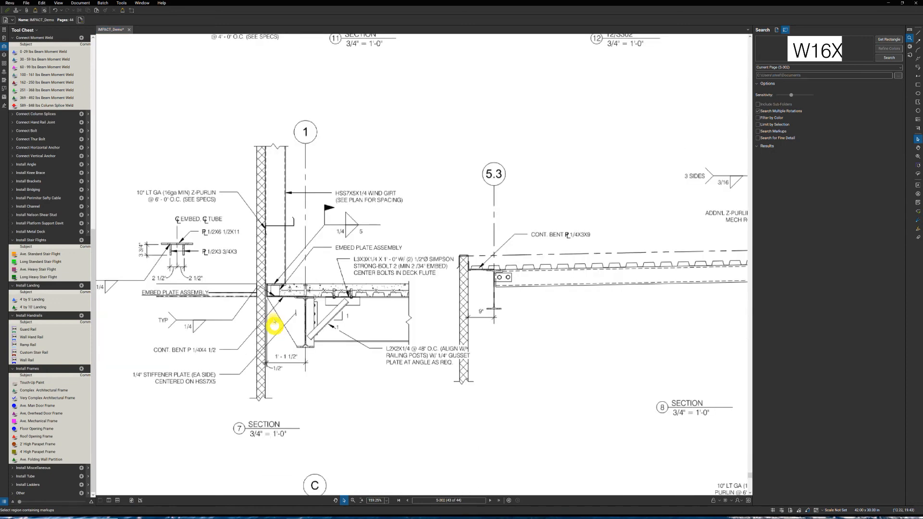
pyautogui.moveTo(290, 327); pyautogui.dragTo(382, 329)
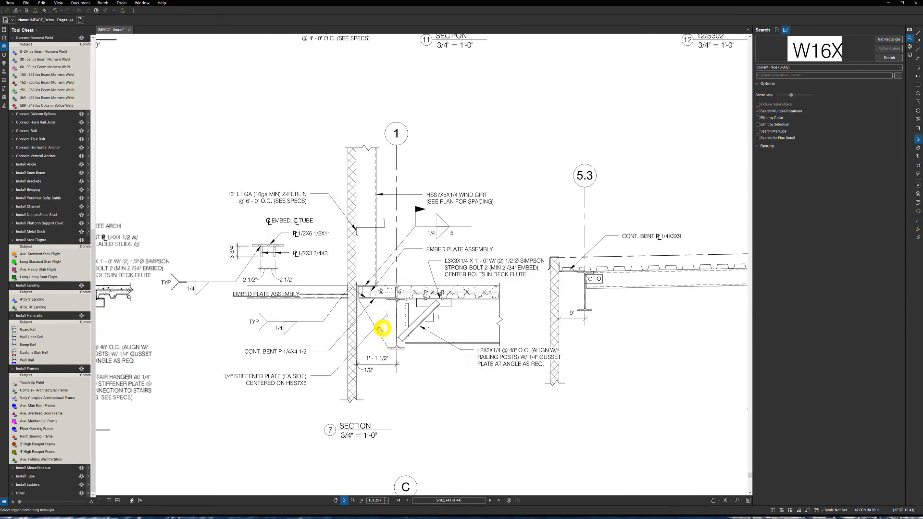
pyautogui.scroll(1, 382, 333)
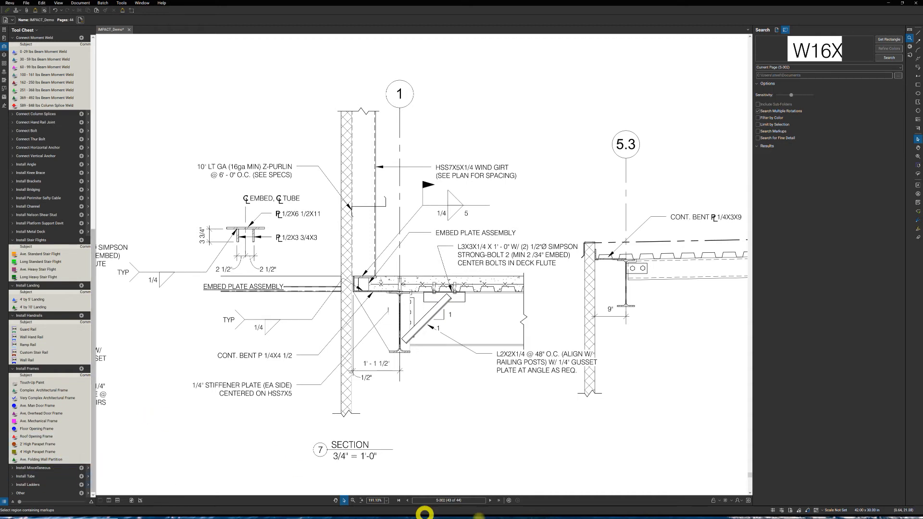
pyautogui.click(509, 500)
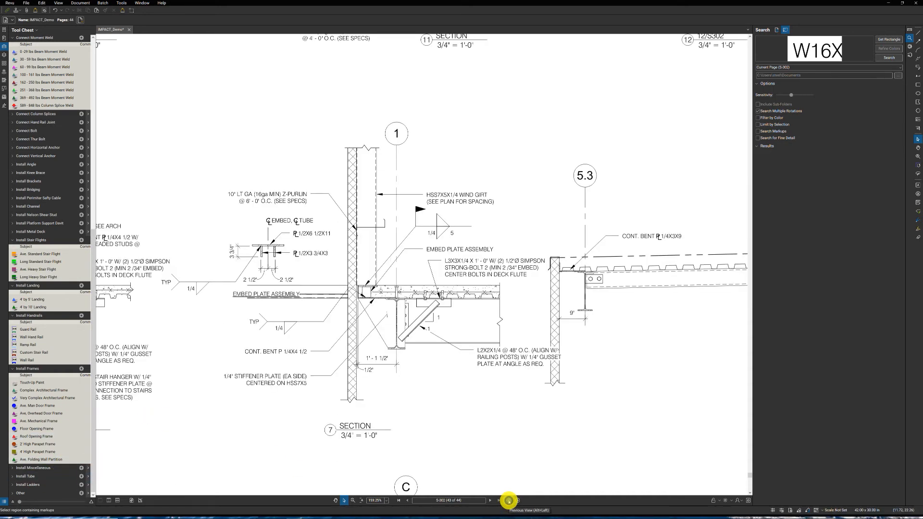
pyautogui.click(509, 500)
pyautogui.click(509, 500)
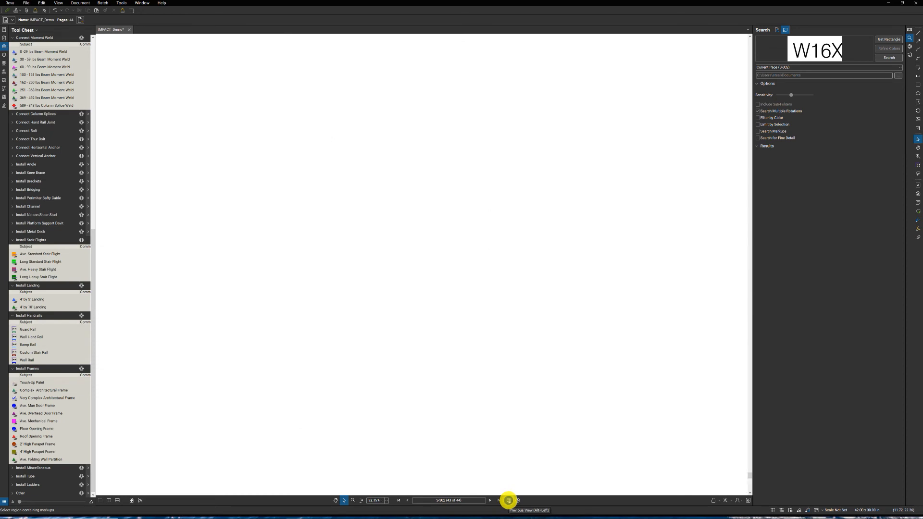
pyautogui.click(509, 501)
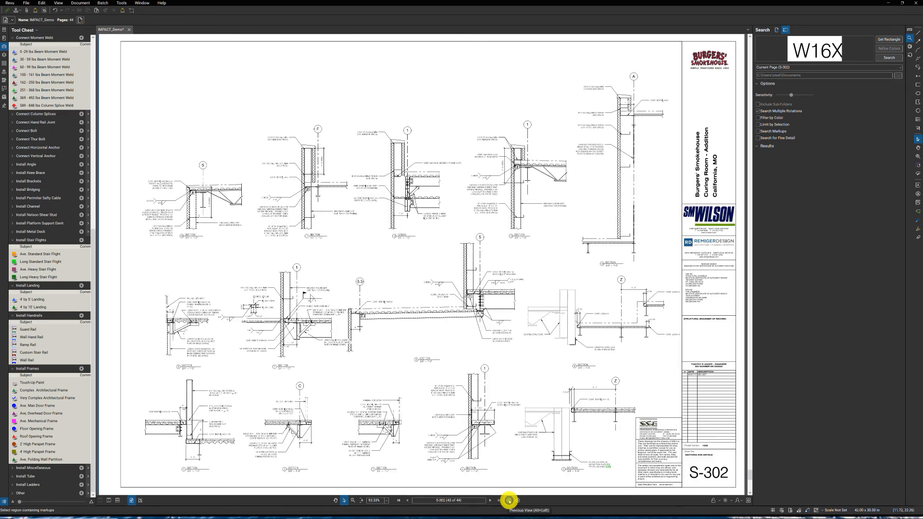
pyautogui.click(508, 501)
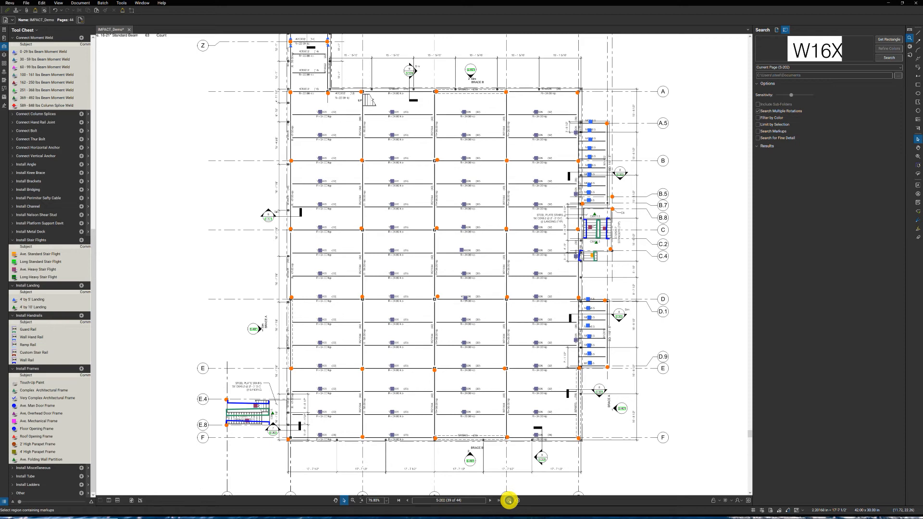
pyautogui.click(509, 501)
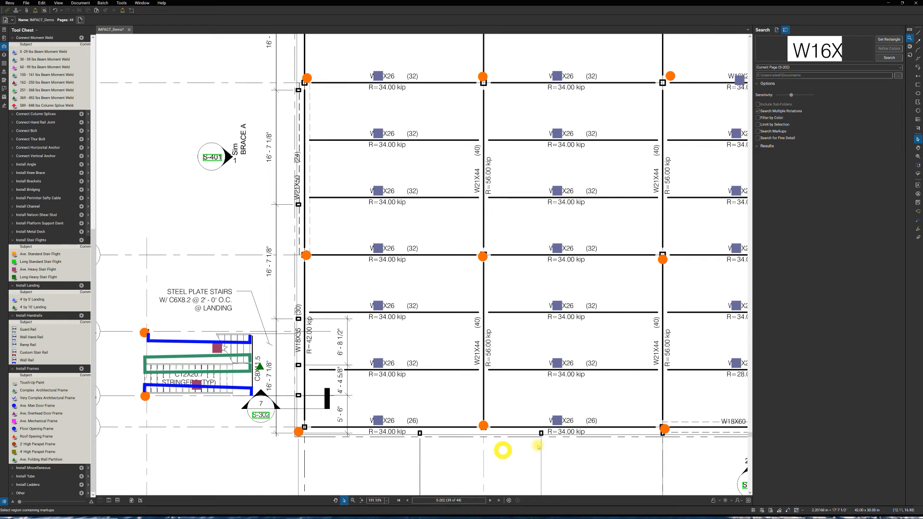
# - Count a Weld Vertical Tube from the Install Tube set on the gridline 1 wall tube between gridlines D and E, nearest E
pyautogui.click(26, 476)
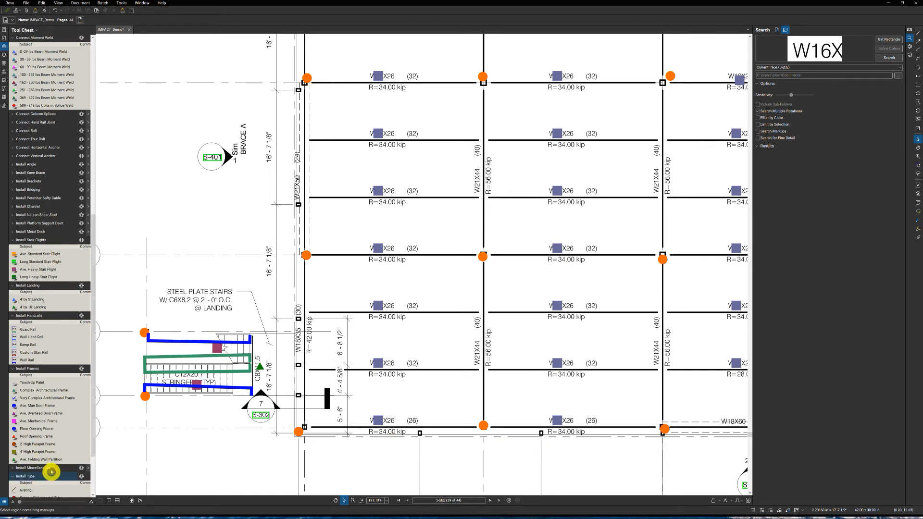
pyautogui.scroll(-3, 52, 473)
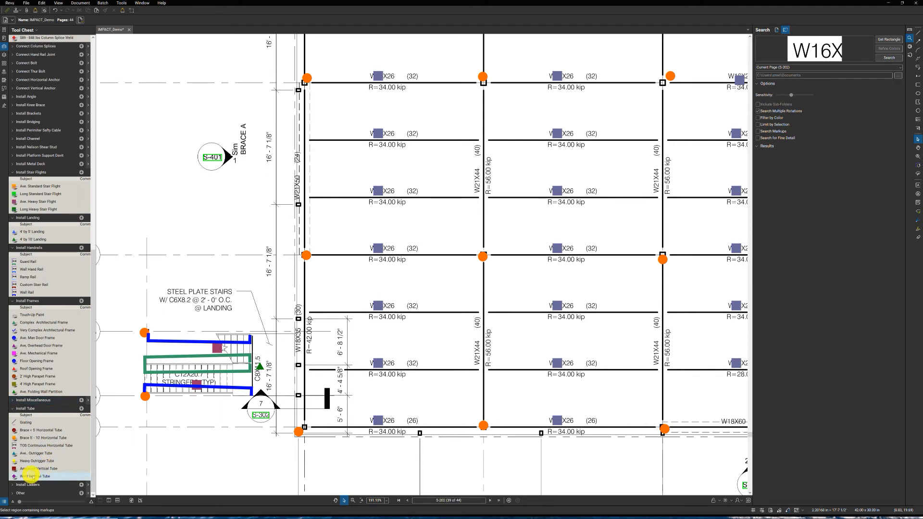
pyautogui.click(67, 476)
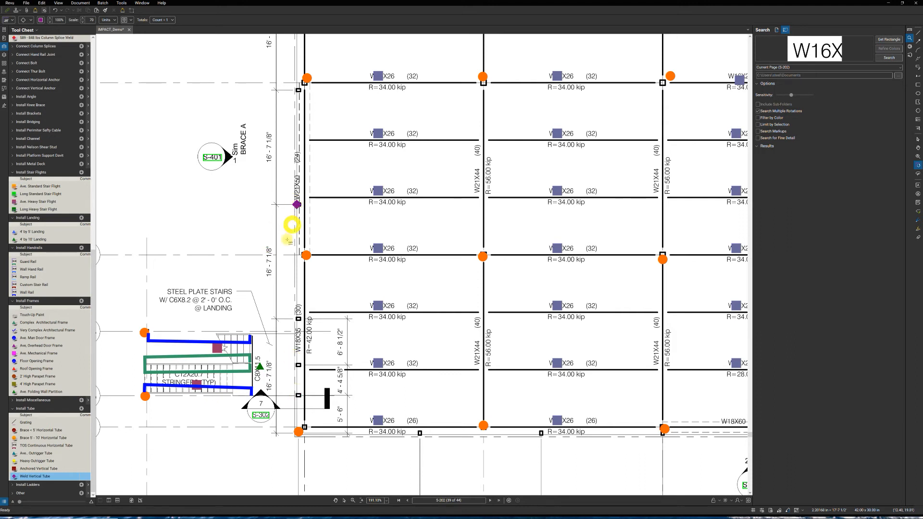
pyautogui.click(285, 228)
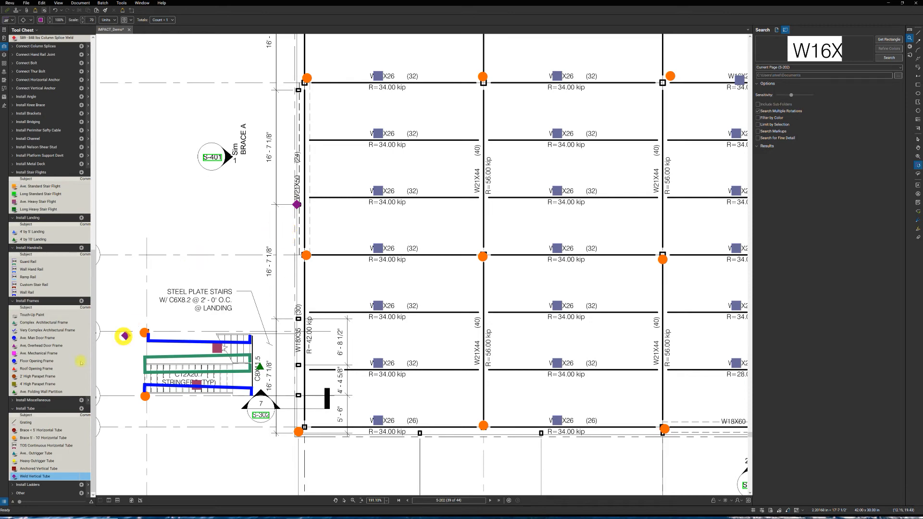
# - Count two Ave. Knee Braces from the Install Knee Brace set beside the vertical tube marker between gridlines D and E
pyautogui.scroll(1, 41, 314)
pyautogui.scroll(7, 41, 314)
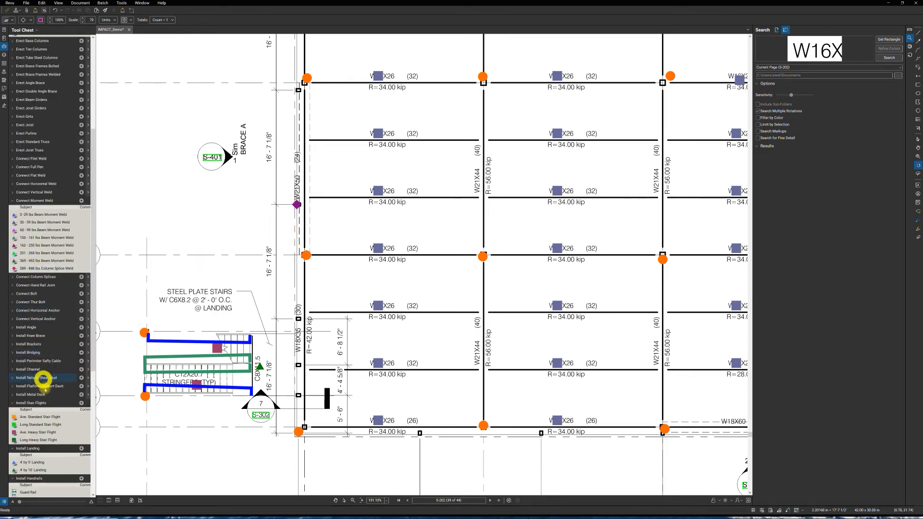
pyautogui.click(39, 403)
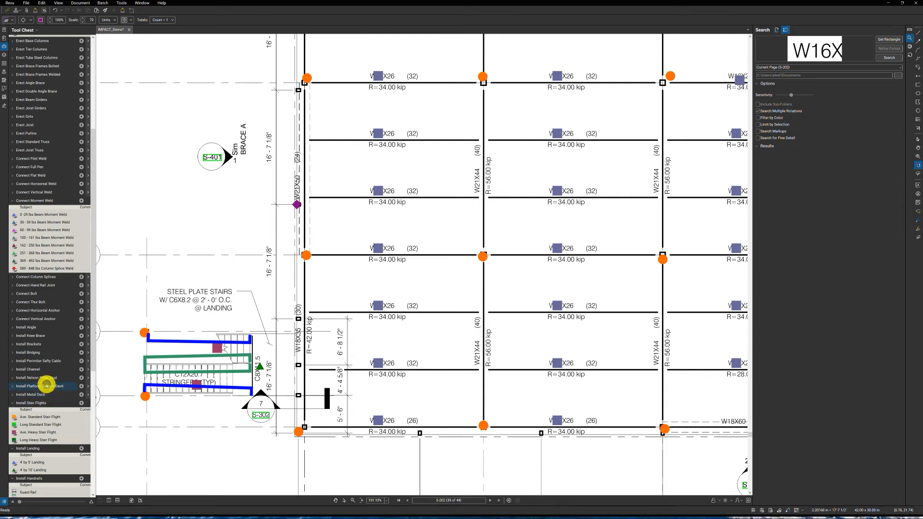
pyautogui.scroll(-2, 46, 383)
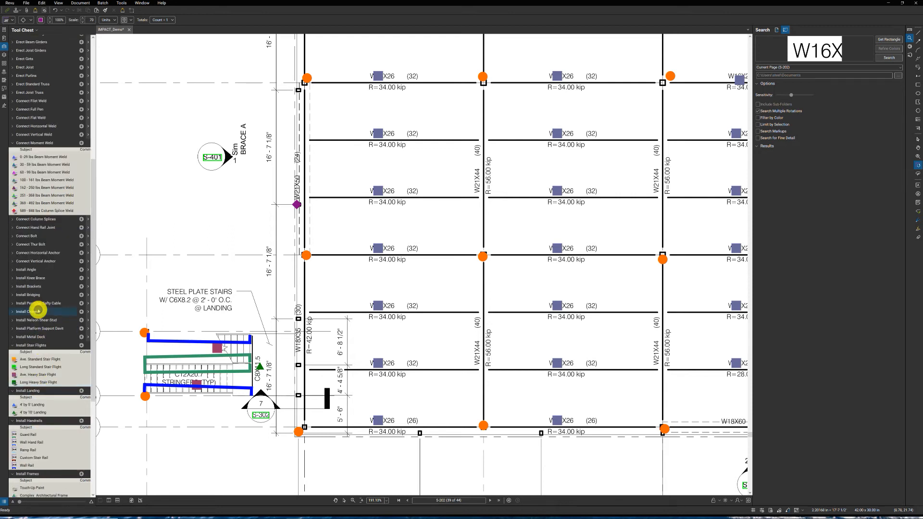
pyautogui.click(38, 279)
pyautogui.click(33, 292)
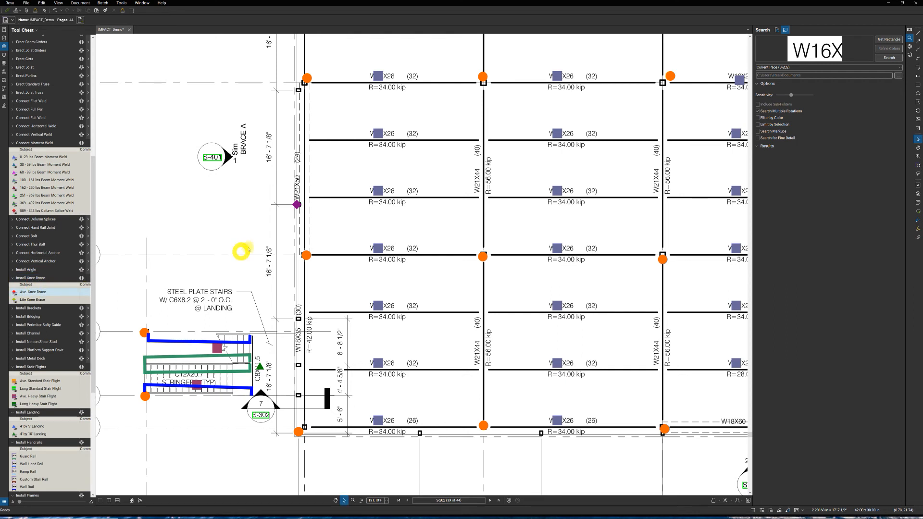
pyautogui.click(286, 206)
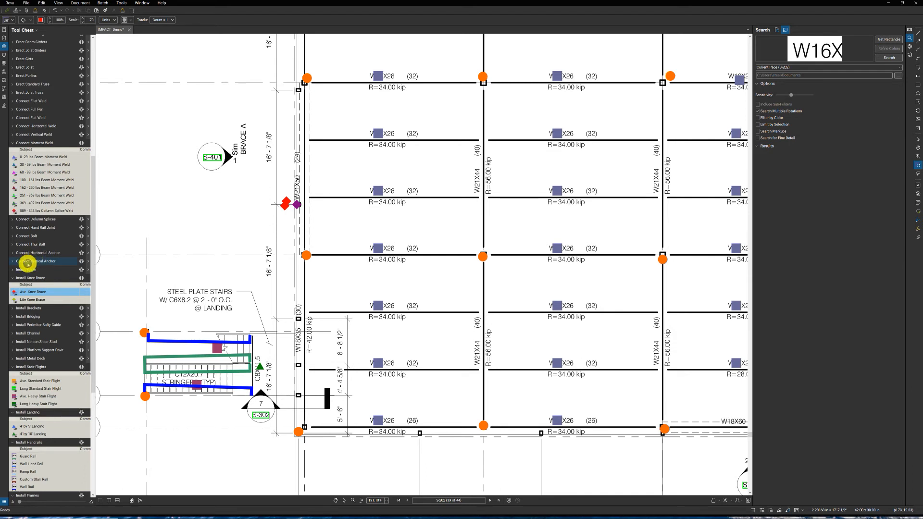
# - Count two 5/8" Exp. vertical anchors beside the knee brace markers and end the count
pyautogui.click(26, 262)
pyautogui.click(27, 290)
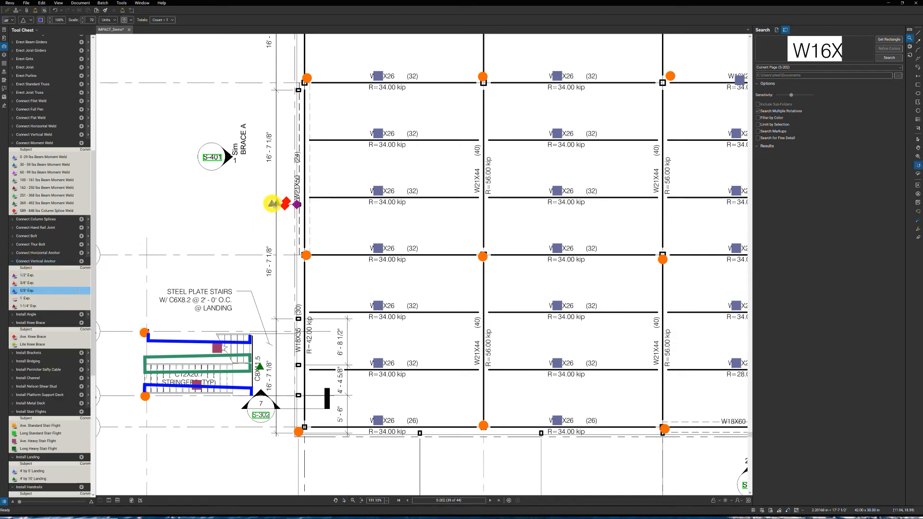
pyautogui.click(273, 204)
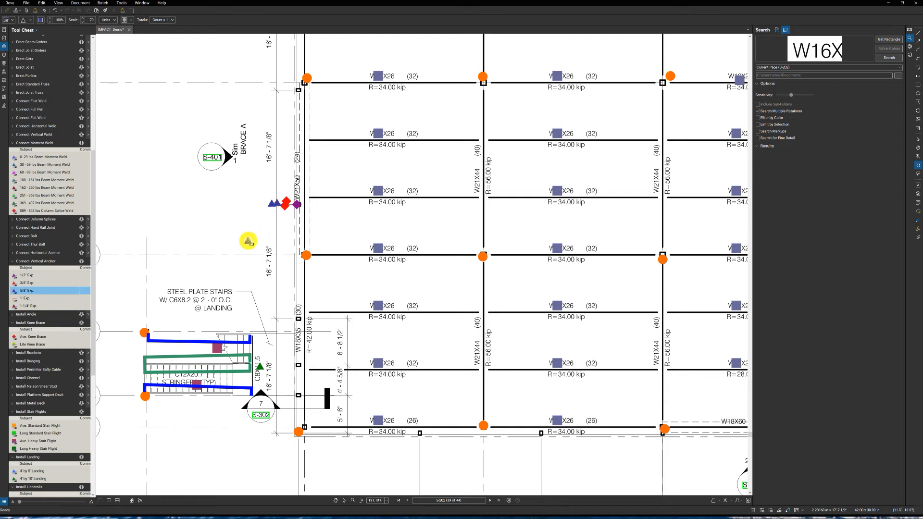
pyautogui.press('Escape')
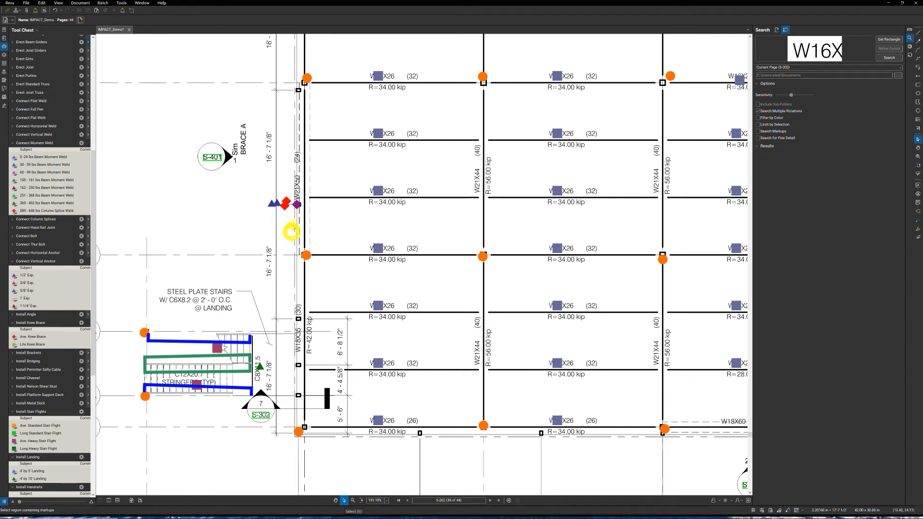
# - Copy the group of tube, knee brace and anchor counts to the wall tube just above gridline E.4 and fine-tune the markers' position
pyautogui.moveTo(264, 194); pyautogui.dragTo(307, 216)
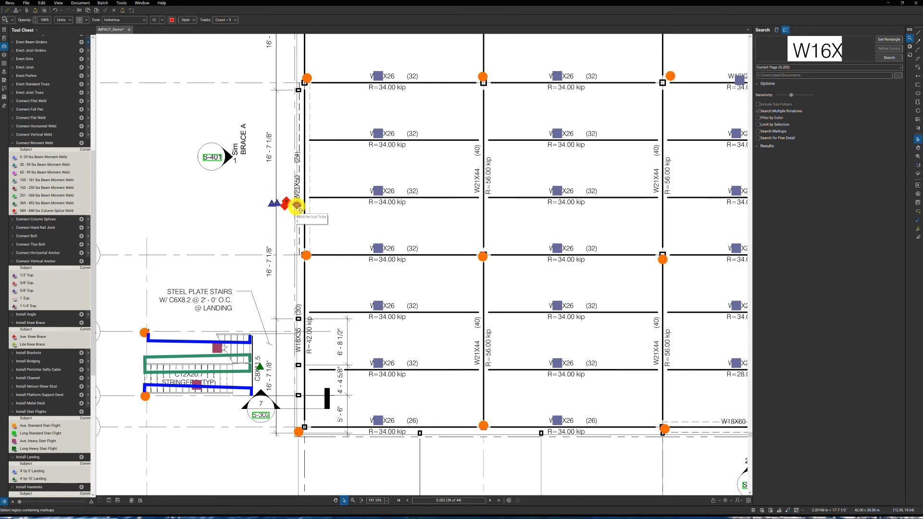
pyautogui.moveTo(296, 206); pyautogui.dragTo(289, 316)
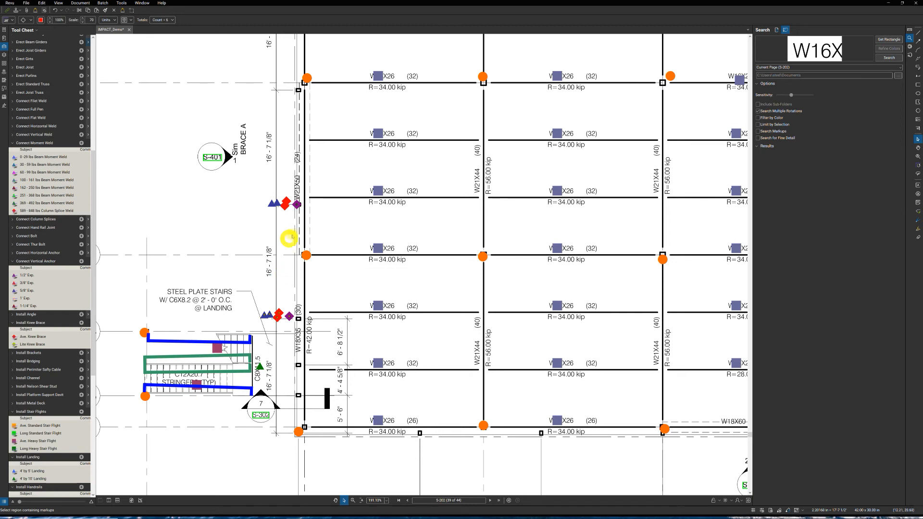
pyautogui.moveTo(289, 317); pyautogui.dragTo(288, 315)
pyautogui.click(288, 316)
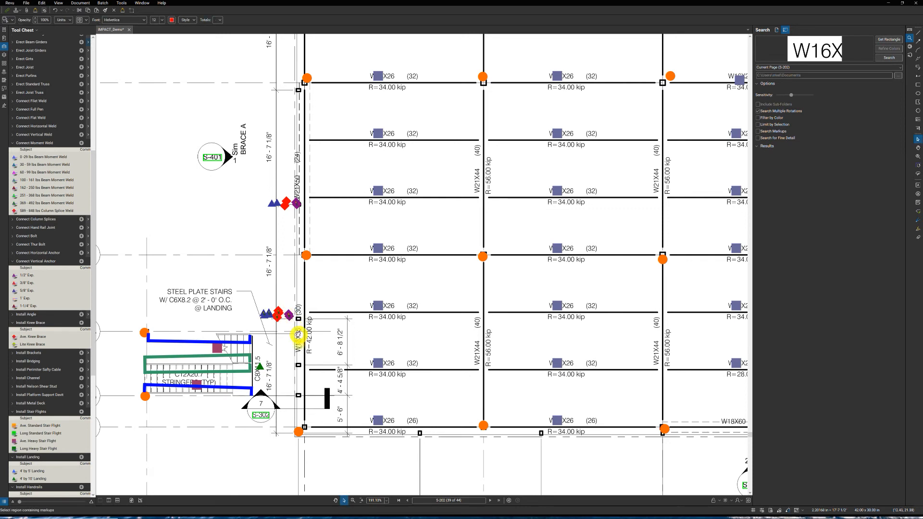
pyautogui.click(300, 404)
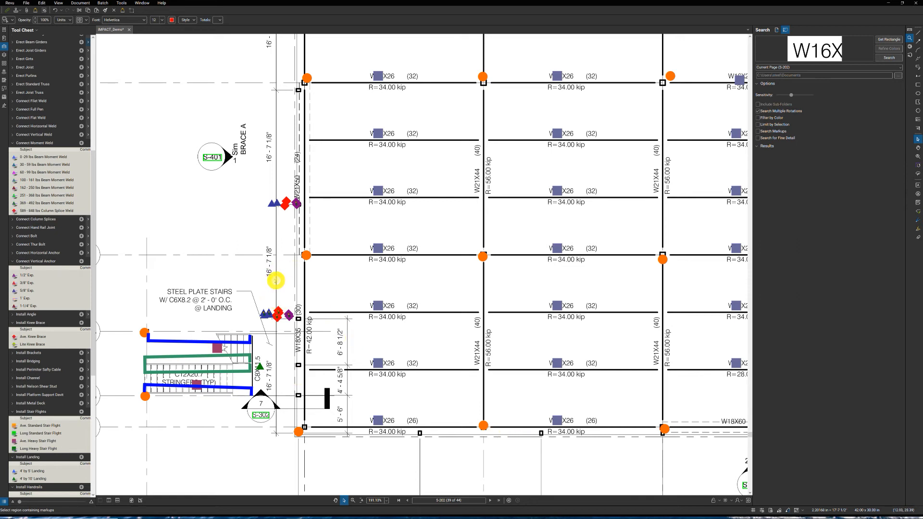
pyautogui.click(273, 287)
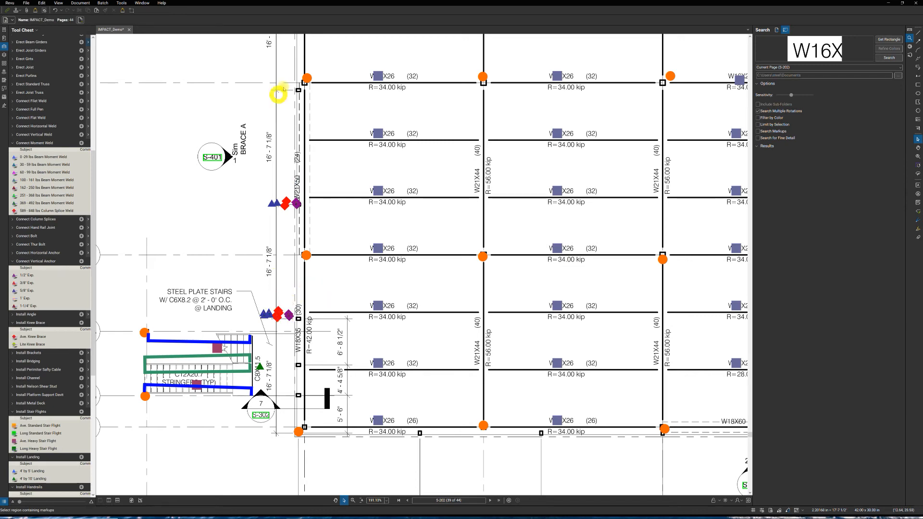
# - Open detail sheet S-301 and examine section 9's bent plate and angle connection at the wall
pyautogui.scroll(-1, 287, 97)
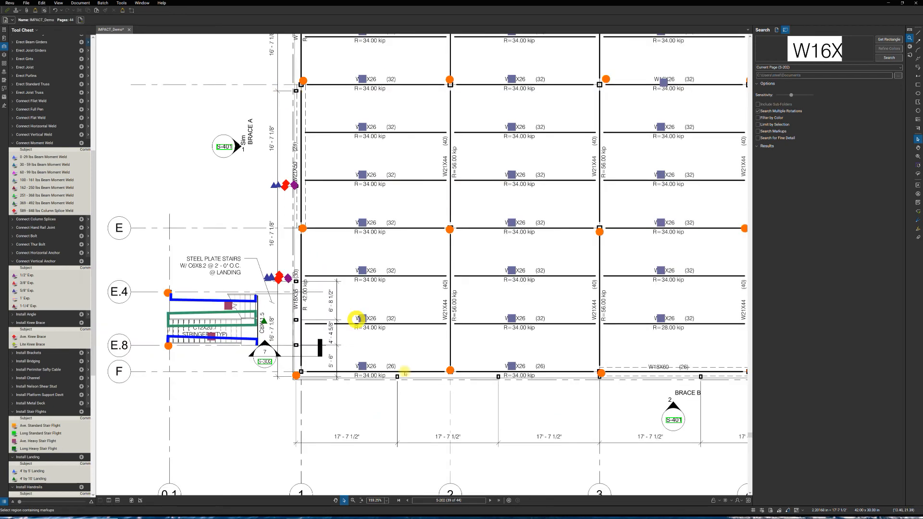
pyautogui.scroll(-1, 439, 414)
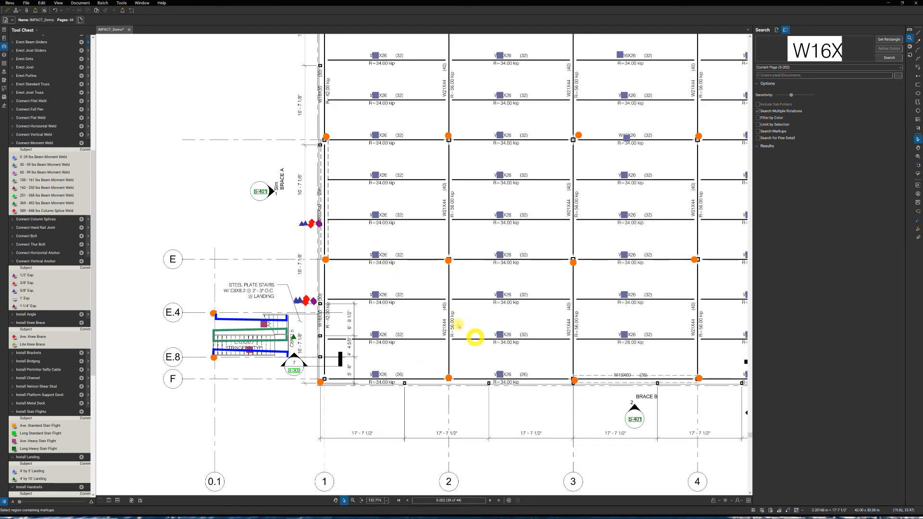
pyautogui.scroll(-5, 475, 337)
pyautogui.click(494, 48)
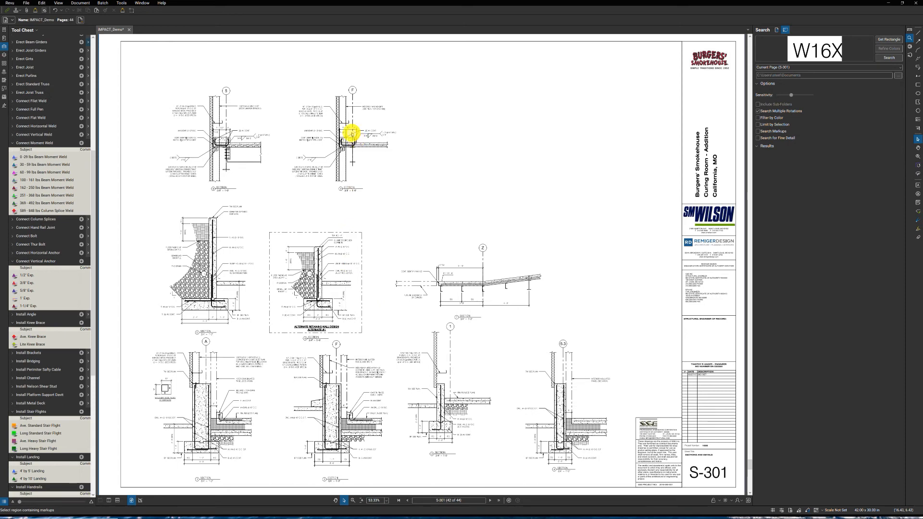
pyautogui.scroll(6, 352, 139)
pyautogui.scroll(2, 346, 177)
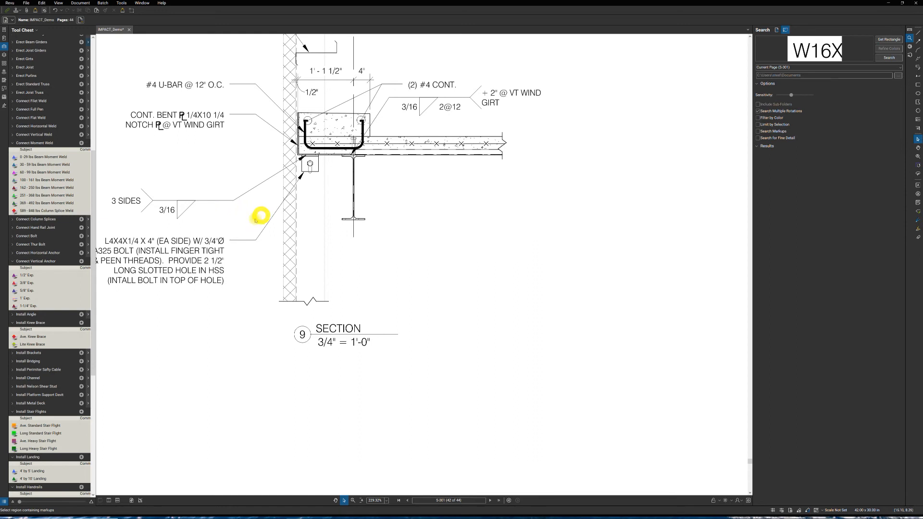
pyautogui.click(309, 261)
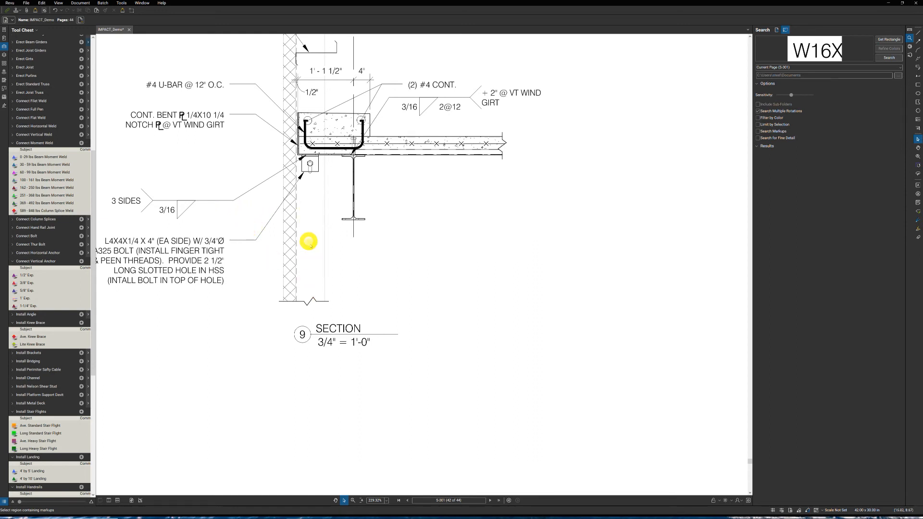
pyautogui.moveTo(312, 251); pyautogui.dragTo(370, 256)
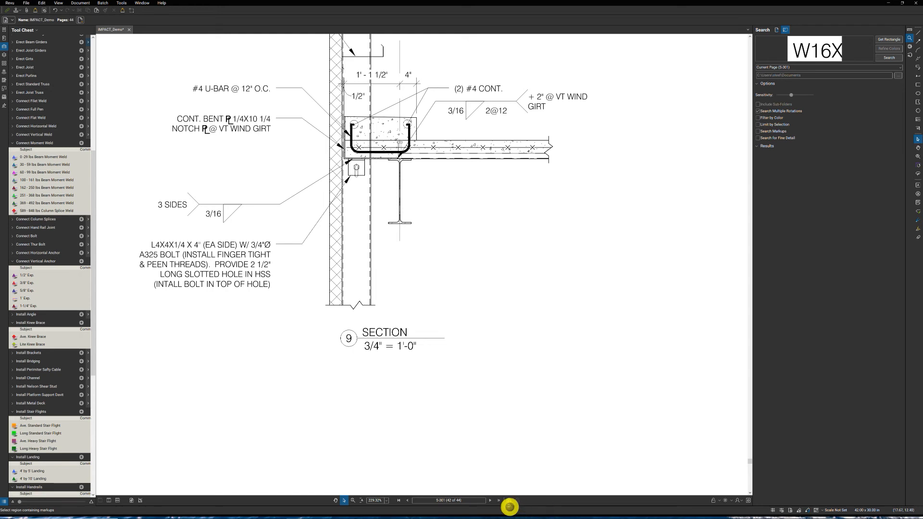
# - Go back through the previous views to the whole second floor framing plan on S-202
pyautogui.click(509, 501)
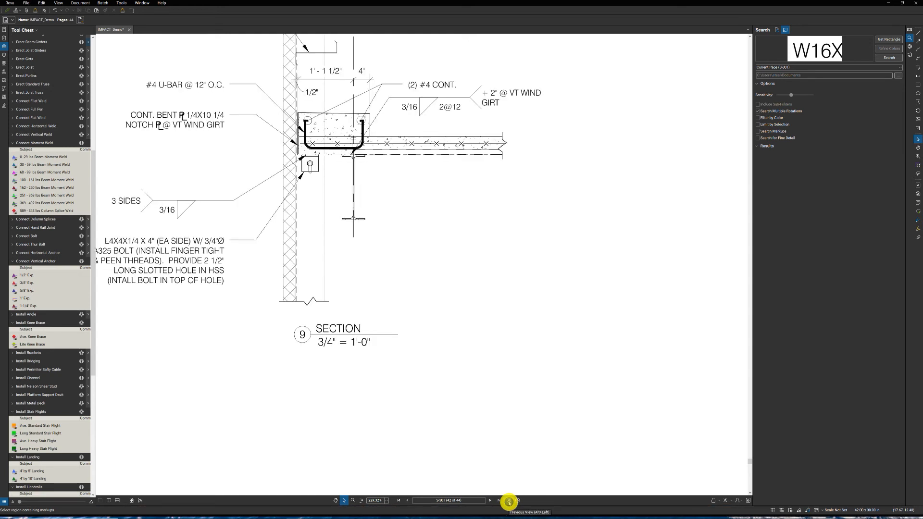
pyautogui.click(509, 501)
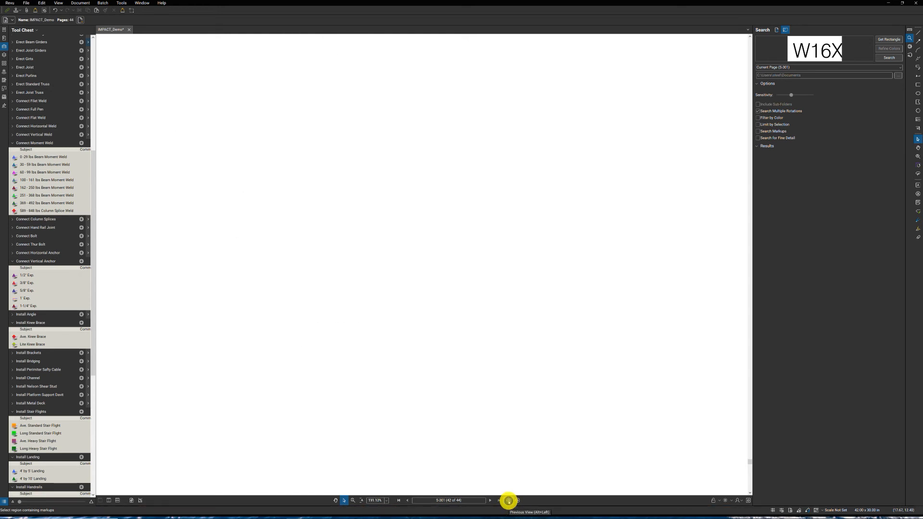
pyautogui.click(509, 501)
pyautogui.click(509, 501)
pyautogui.click(509, 501)
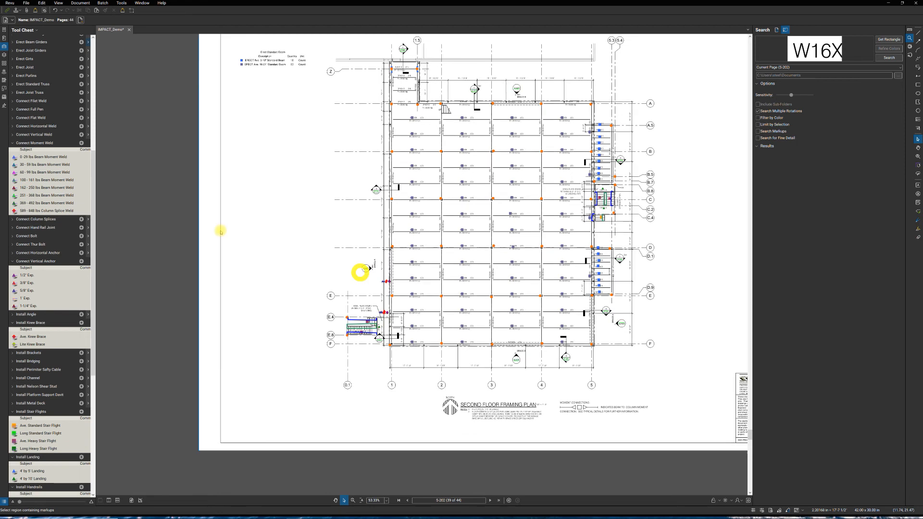
# - Measure AVE. TOS Continuous Angle from the Install Angle set around the projection near gridline Z and along gridline A to gridline 5
pyautogui.click(31, 316)
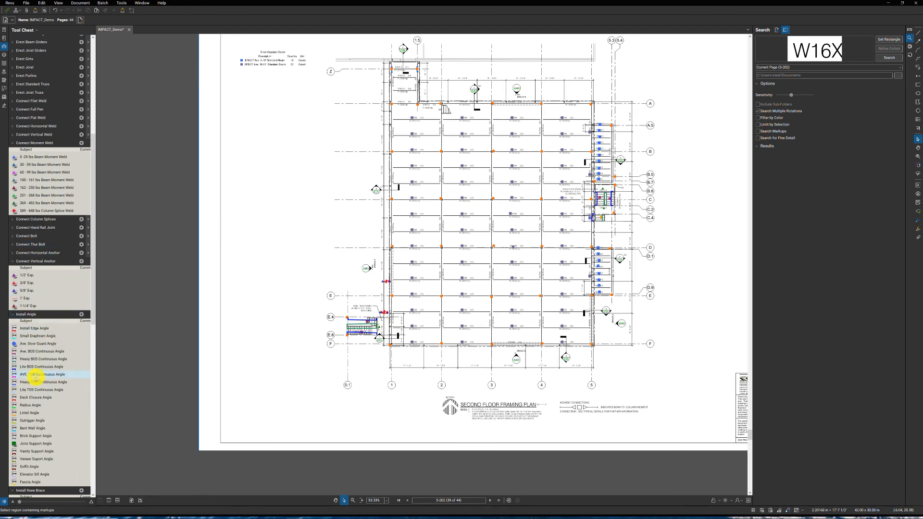
pyautogui.click(38, 374)
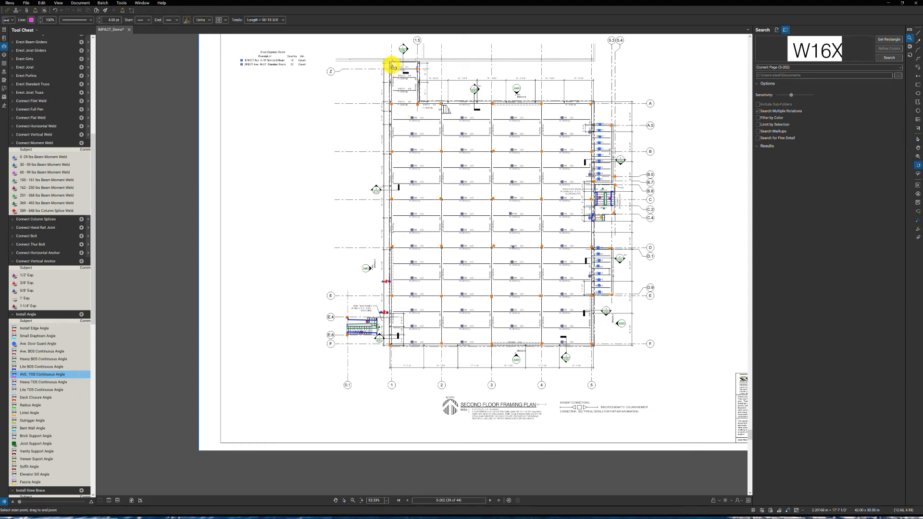
pyautogui.moveTo(390, 62); pyautogui.dragTo(418, 64)
pyautogui.moveTo(420, 64); pyautogui.dragTo(593, 103)
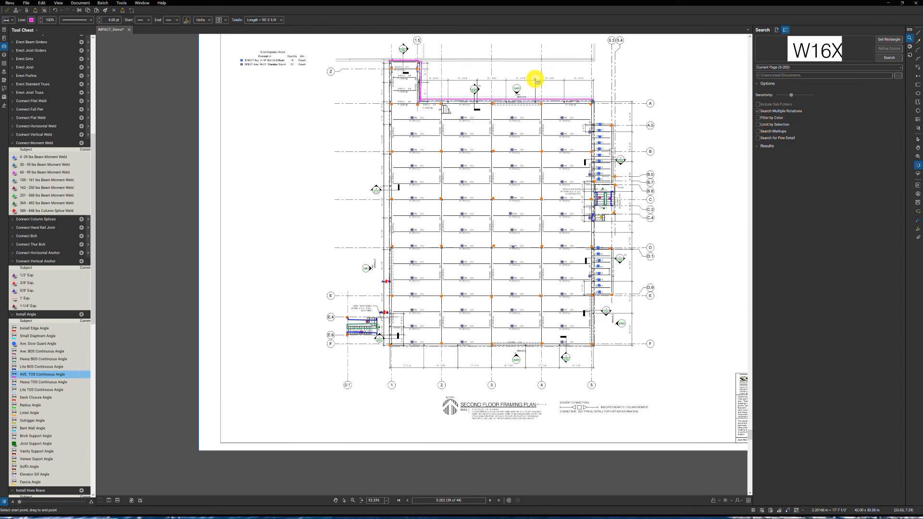
# - Measure AVE. TOS Continuous Angle along gridline 5 from gridline A to gridline F
pyautogui.scroll(3, 535, 81)
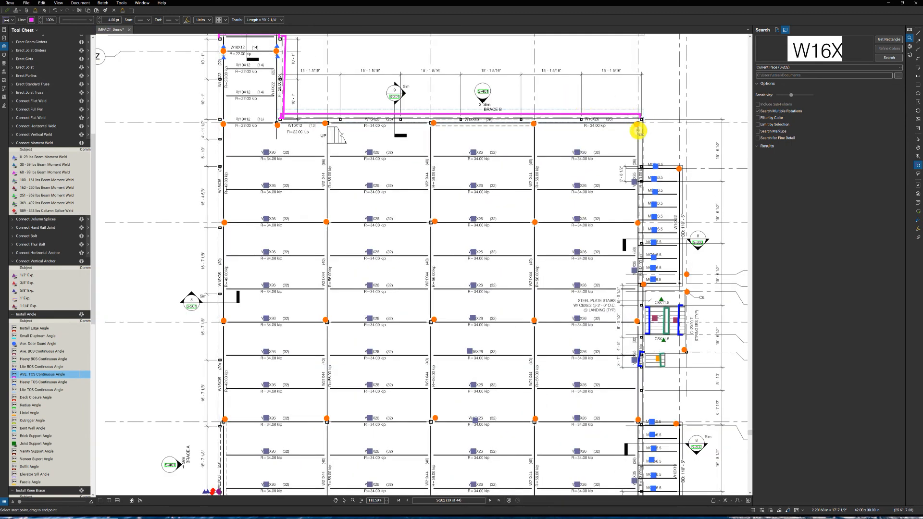
pyautogui.scroll(-1, 631, 139)
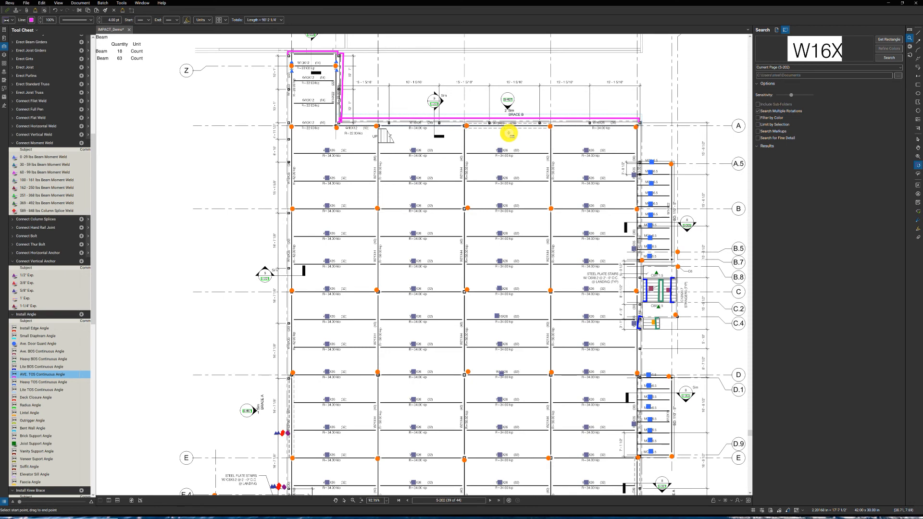
pyautogui.scroll(-2, 633, 139)
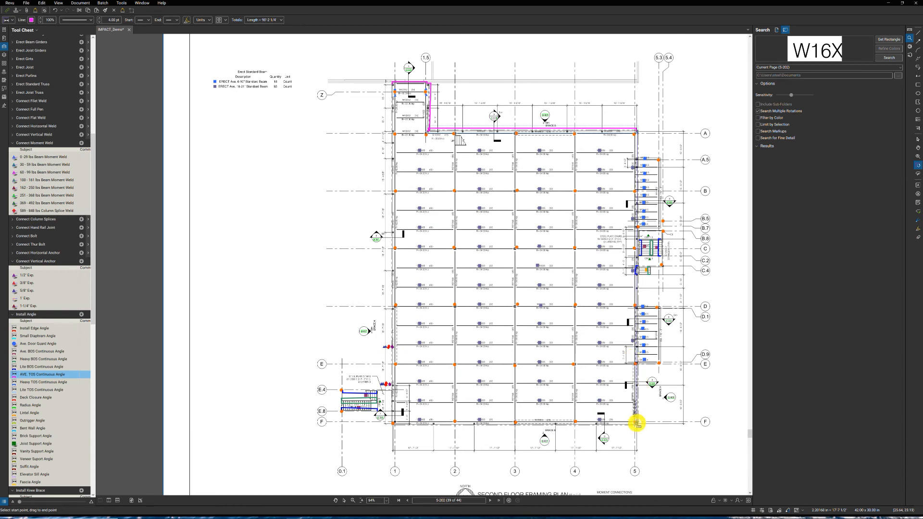
pyautogui.click(636, 422)
# - Measure AVE. TOS Continuous Angle across the end edges of the two framed bays outside gridline 5, near D to E and A.5 to B.7
pyautogui.scroll(3, 651, 415)
pyautogui.scroll(-1, 654, 418)
pyautogui.scroll(-2, 655, 411)
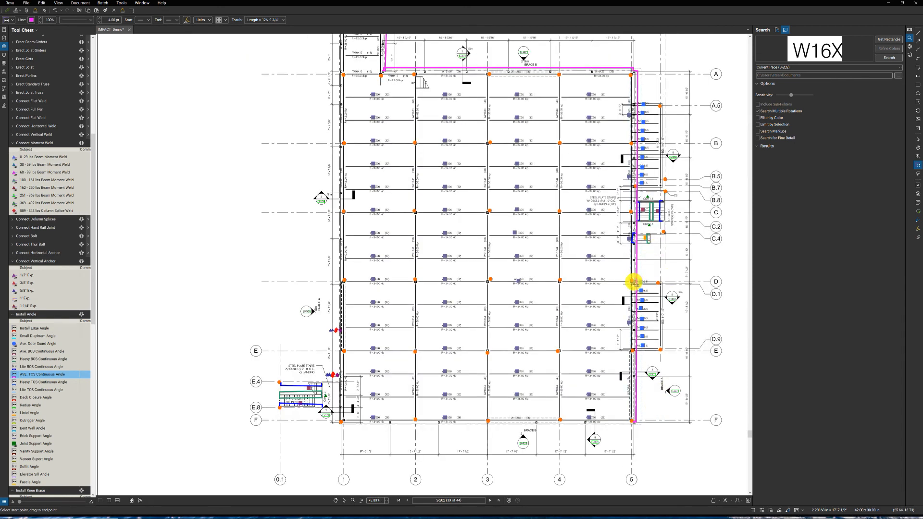
pyautogui.click(634, 283)
pyautogui.click(660, 283)
pyautogui.click(661, 350)
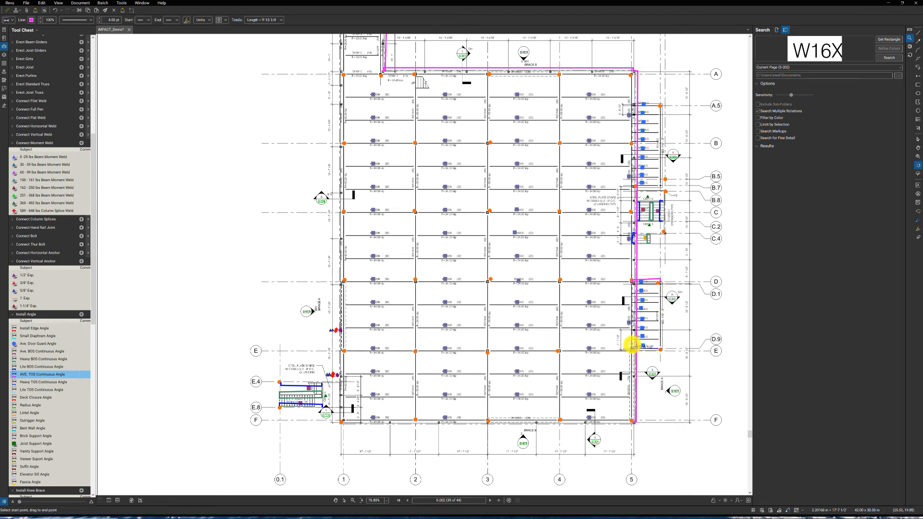
pyautogui.doubleClick(631, 350)
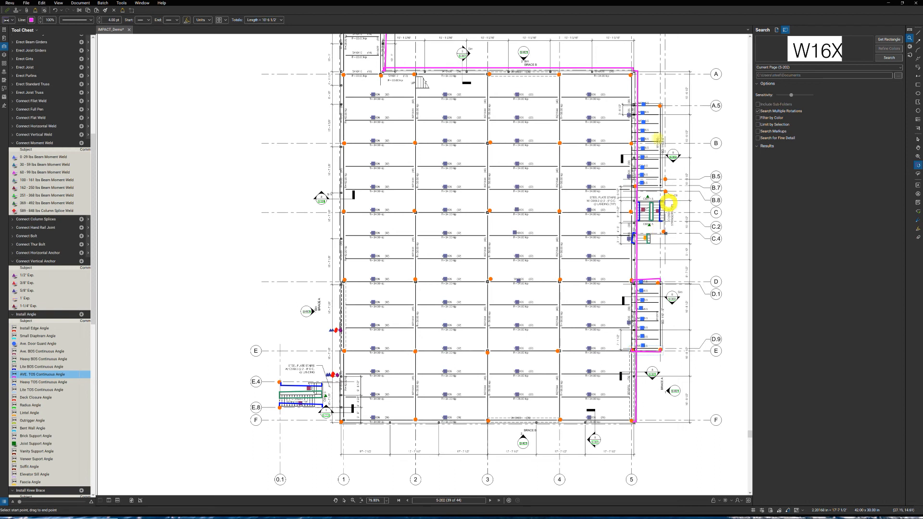
pyautogui.click(629, 103)
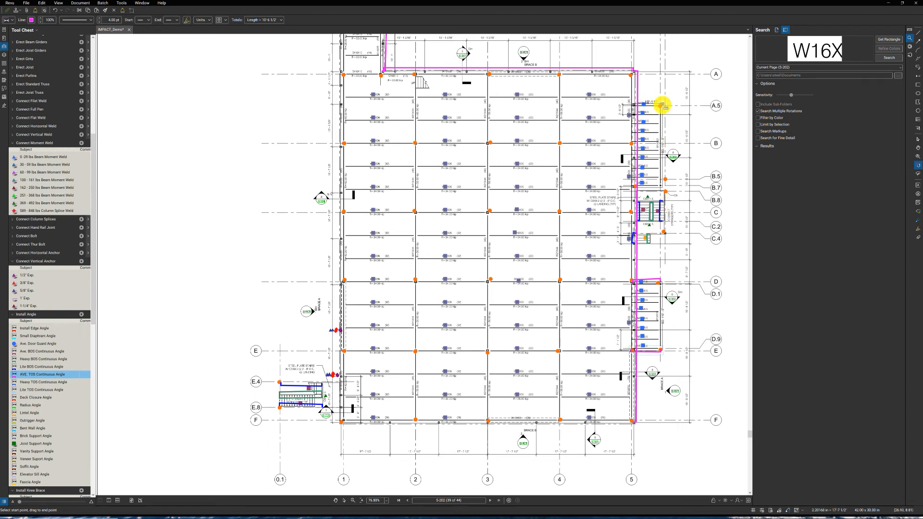
pyautogui.click(661, 104)
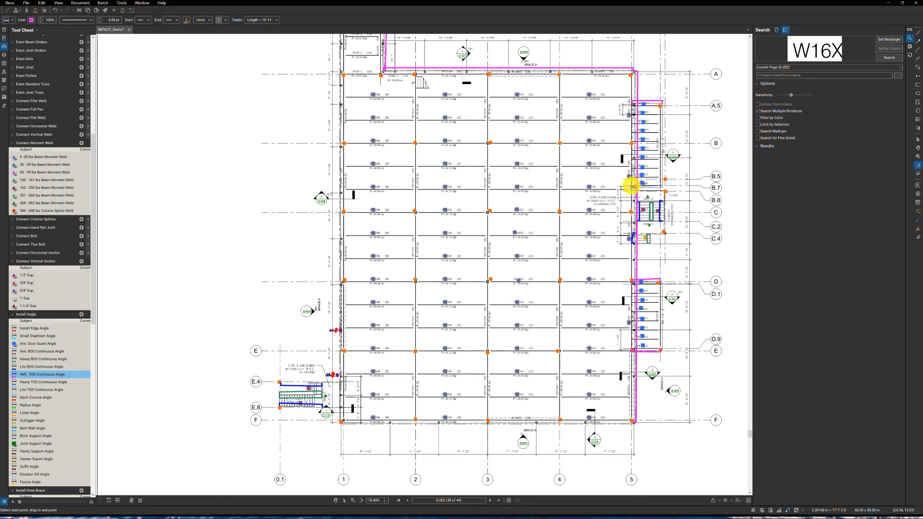
# - Measure AVE. TOS Continuous Angle along gridline F from 5 to 1 and up gridline 1 to the edge above Z, ending the measurement
pyautogui.scroll(-1, 596, 421)
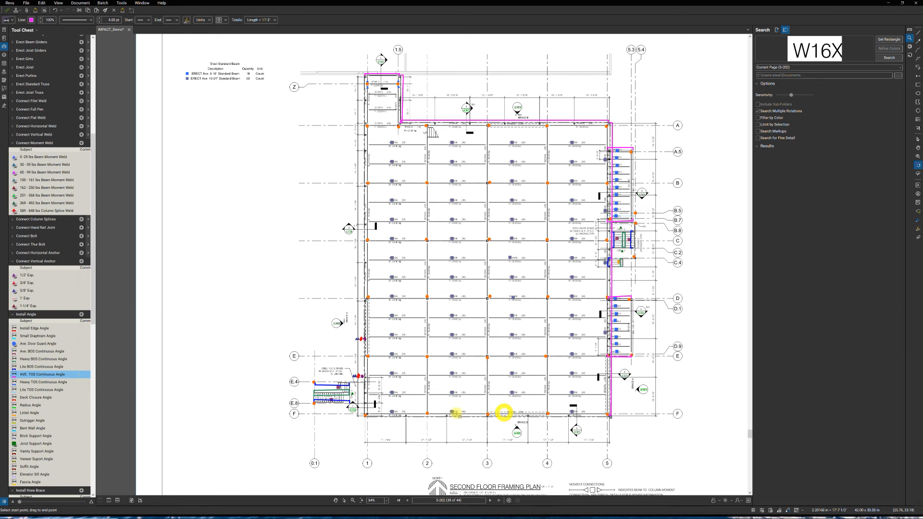
pyautogui.click(366, 414)
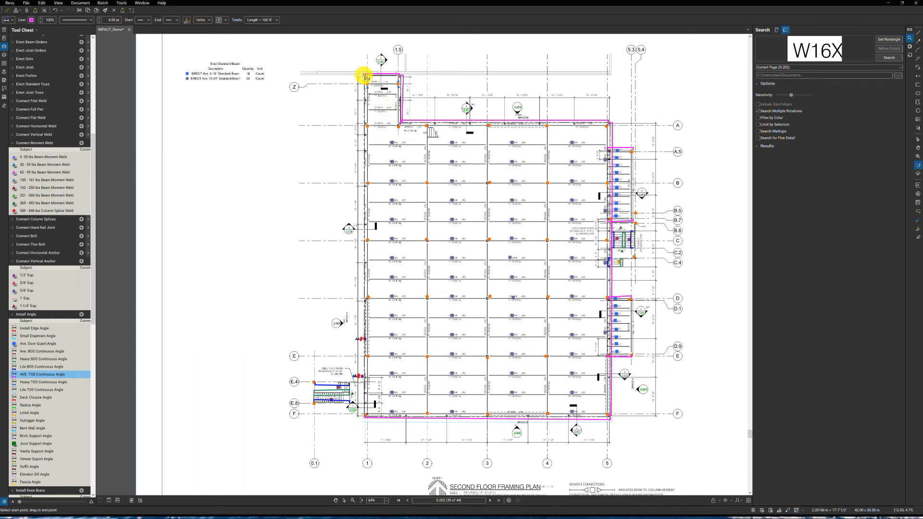
pyautogui.click(364, 77)
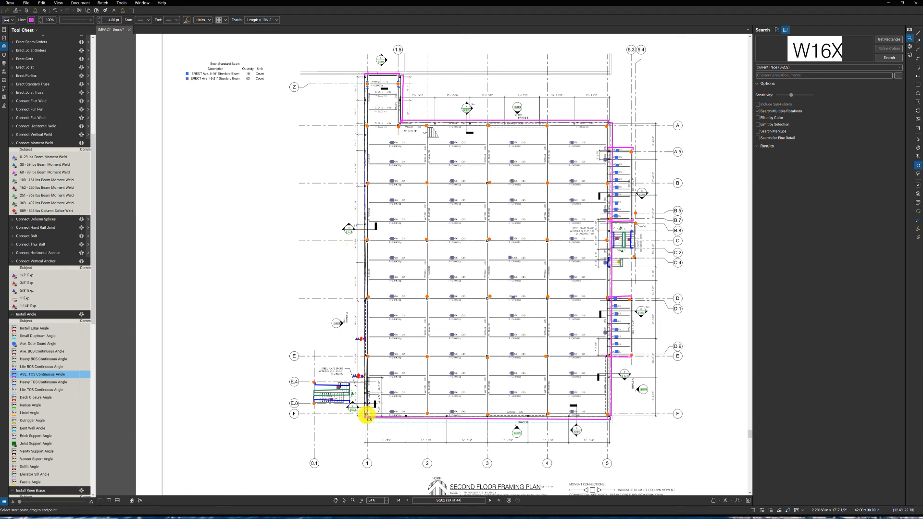
pyautogui.click(364, 415)
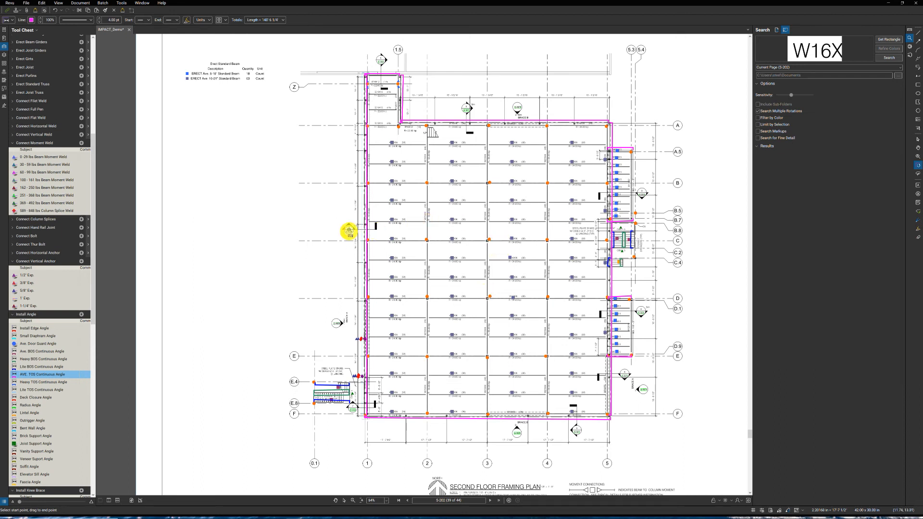
pyautogui.press('Escape')
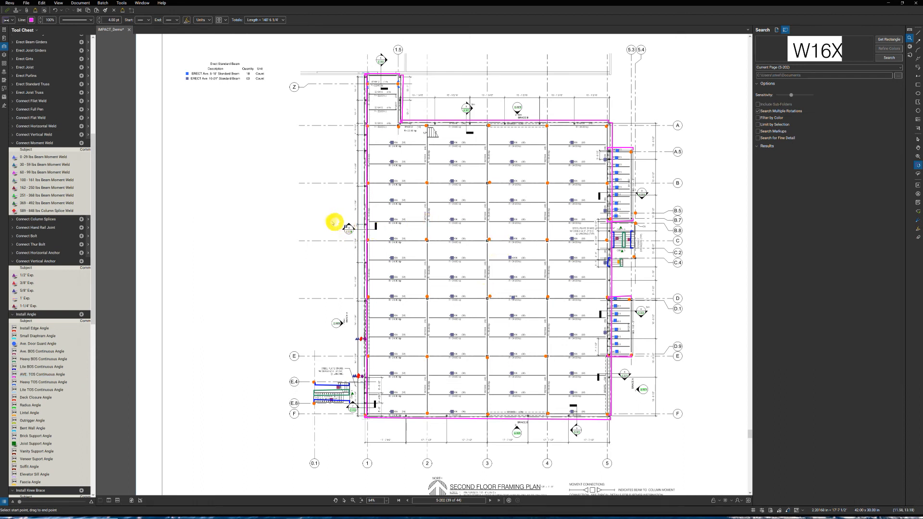
pyautogui.press('Escape')
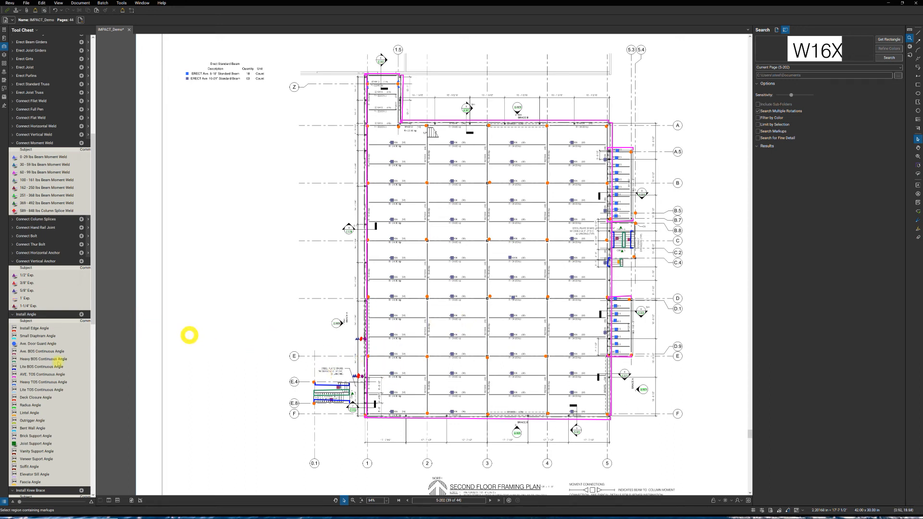
# - Start a 1.50" Welded Deck area from the Install Metal Deck set, outlining the projection near Z from gridline 1 to gridline A
pyautogui.scroll(-8, 54, 375)
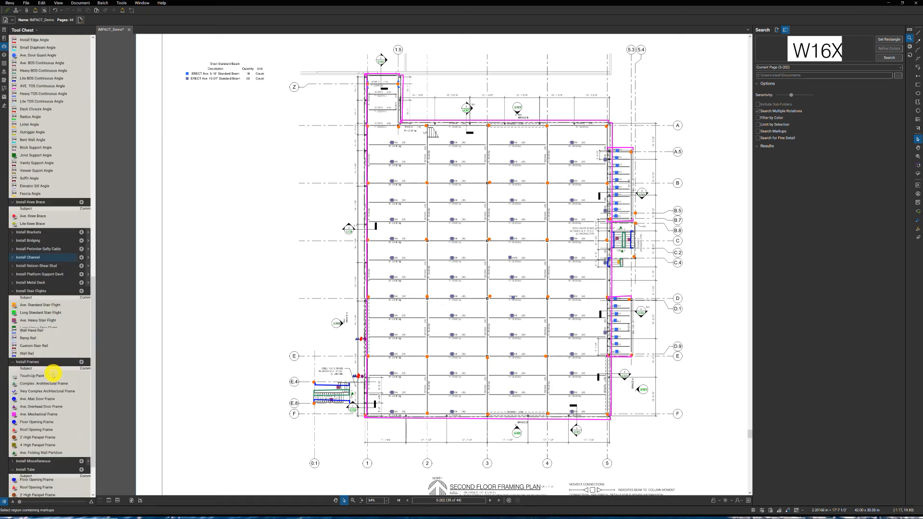
pyautogui.scroll(-3, 54, 375)
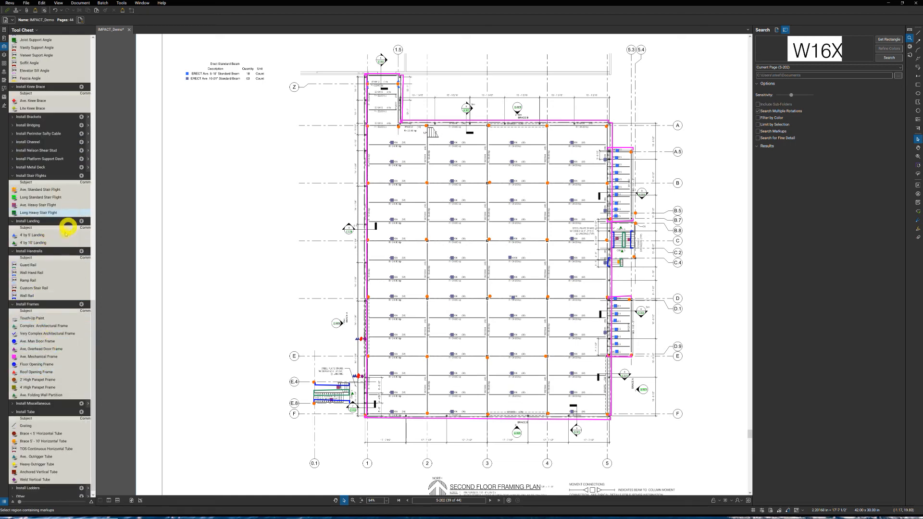
pyautogui.click(37, 166)
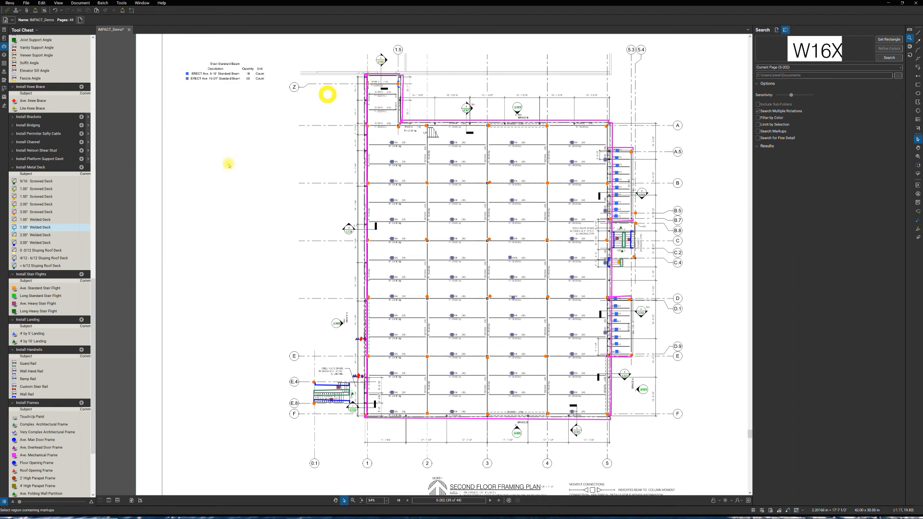
pyautogui.click(37, 228)
pyautogui.click(366, 76)
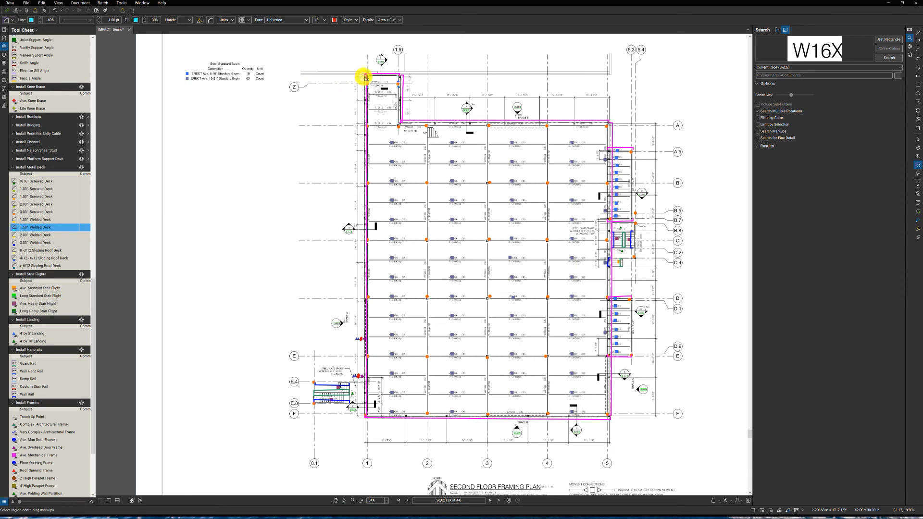
pyautogui.click(400, 75)
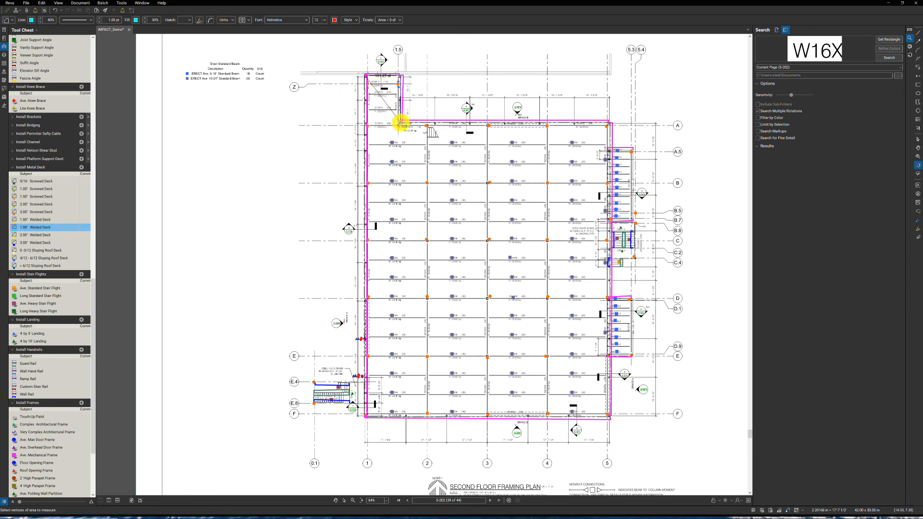
pyautogui.click(401, 123)
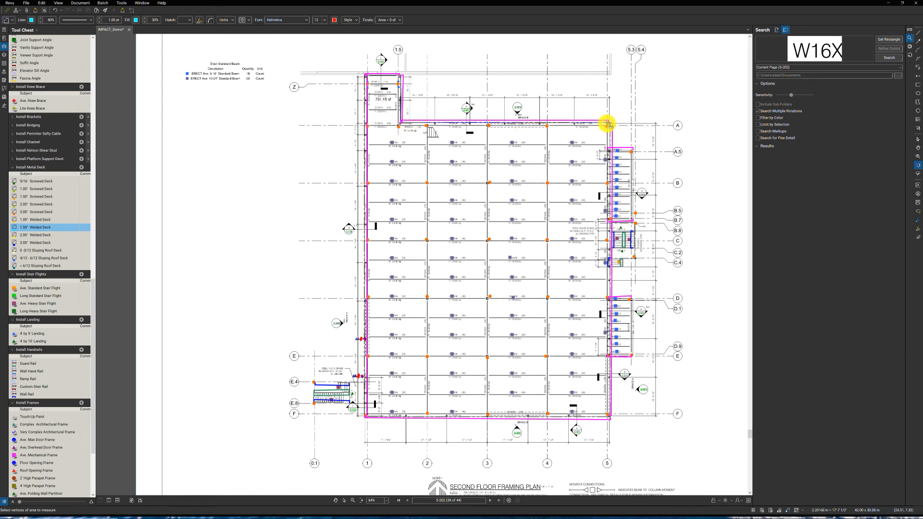
# - Continue the deck outline along gridline A to gridline 5 and around the outer bay between A.5 and B.7
pyautogui.click(608, 124)
pyautogui.click(609, 149)
pyautogui.click(632, 149)
pyautogui.click(632, 221)
pyautogui.click(610, 221)
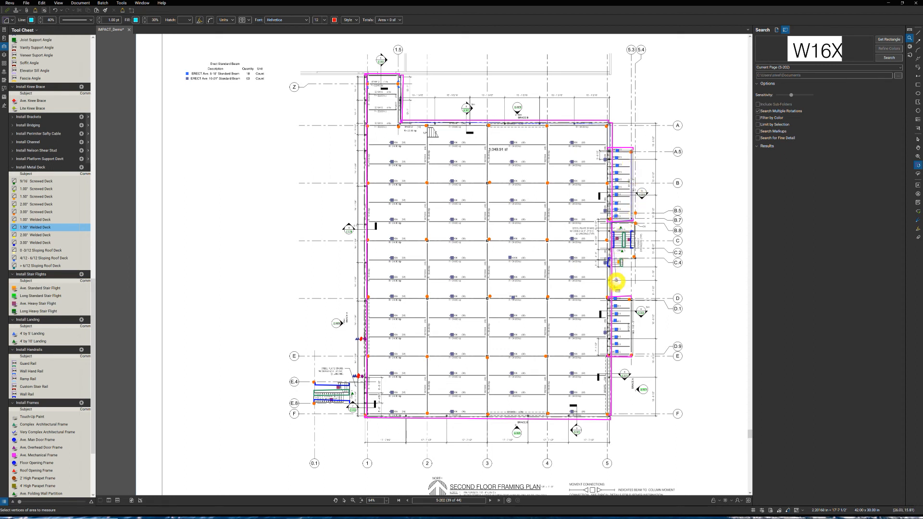
# - Complete the 1.50" Welded Deck outline around the outer bay between D and E, along gridline F and up gridline 1 to its start
pyautogui.click(610, 299)
pyautogui.click(632, 298)
pyautogui.click(631, 356)
pyautogui.click(610, 357)
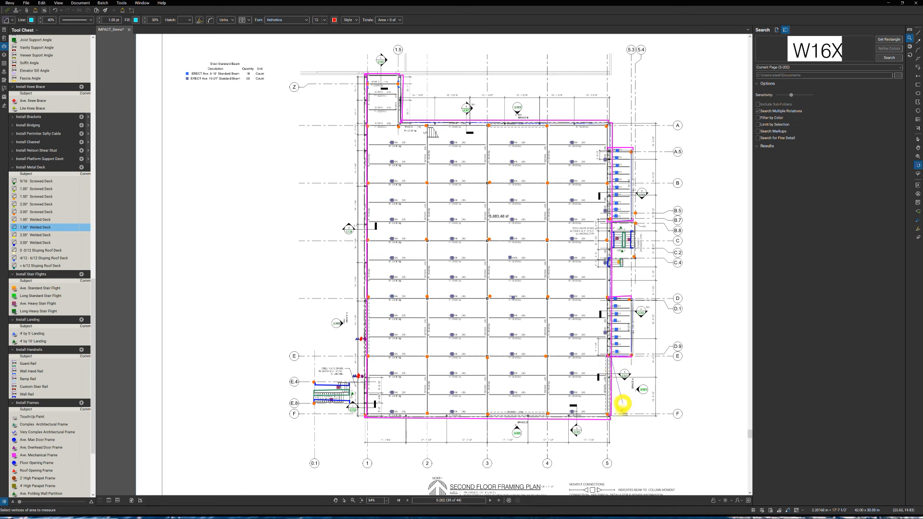
pyautogui.click(610, 417)
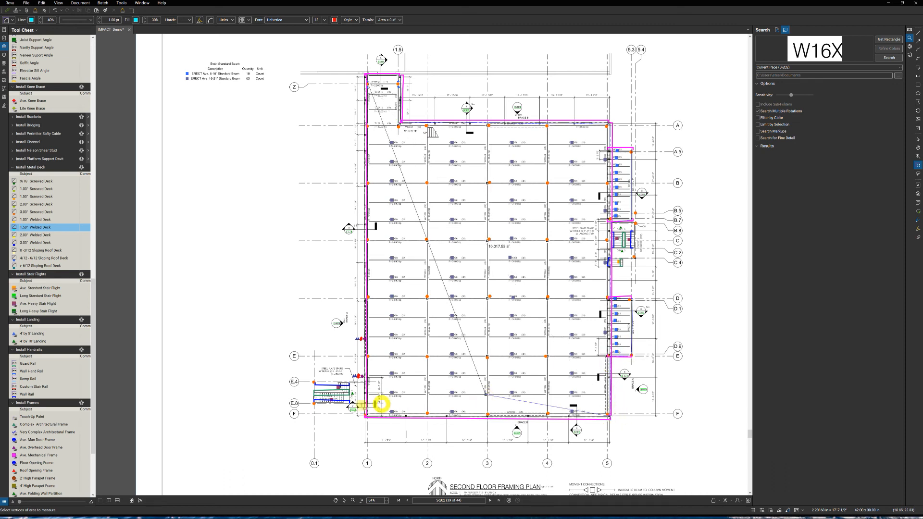
pyautogui.click(366, 417)
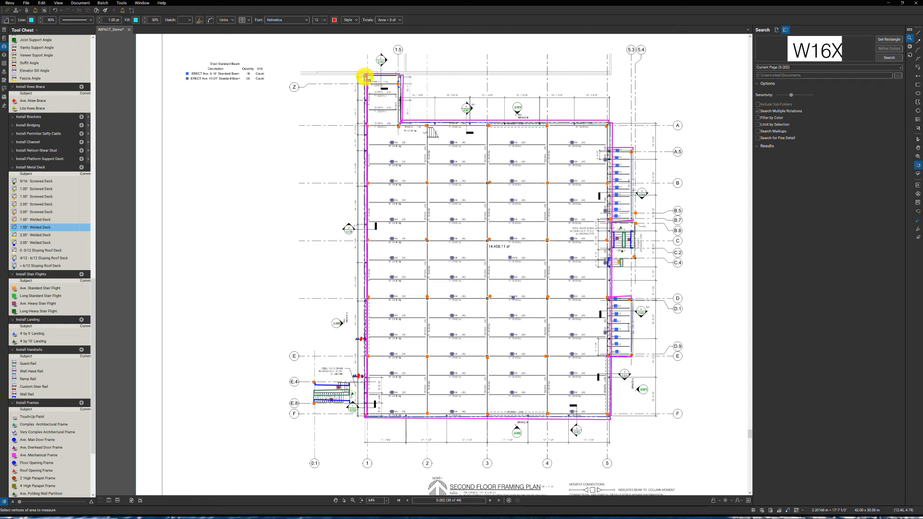
pyautogui.click(365, 77)
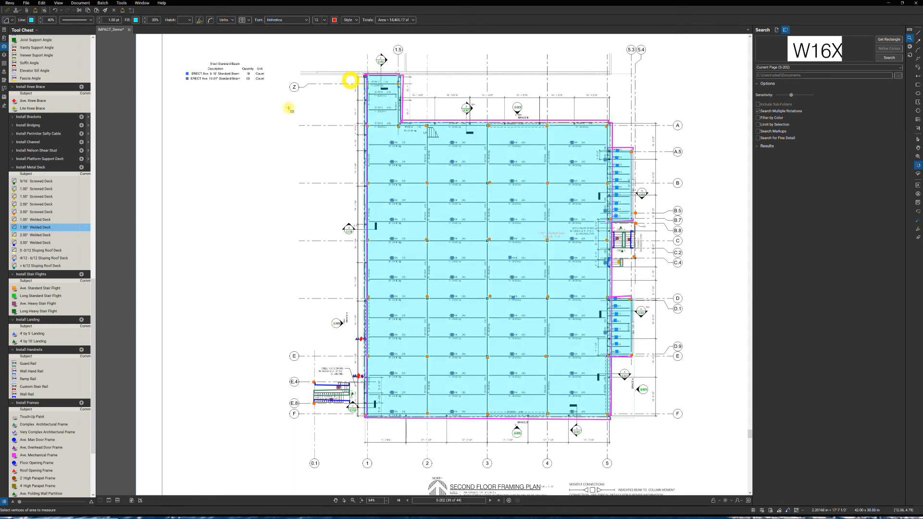
pyautogui.press('Escape')
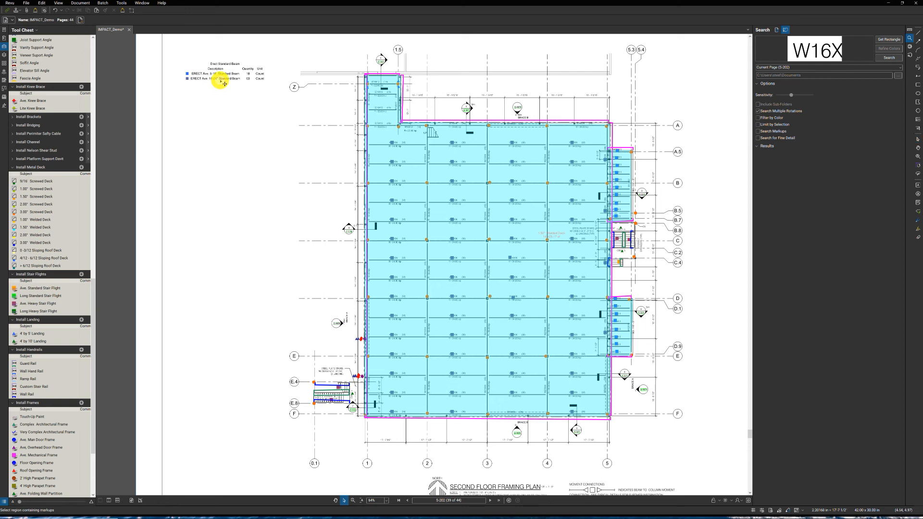
# - Delete the Erect Standard Beam legend from the blank area beside the plan
pyautogui.moveTo(222, 82)
pyautogui.mouseDown()
pyautogui.moveTo(227, 89)
pyautogui.moveTo(224, 82)
pyautogui.mouseUp()
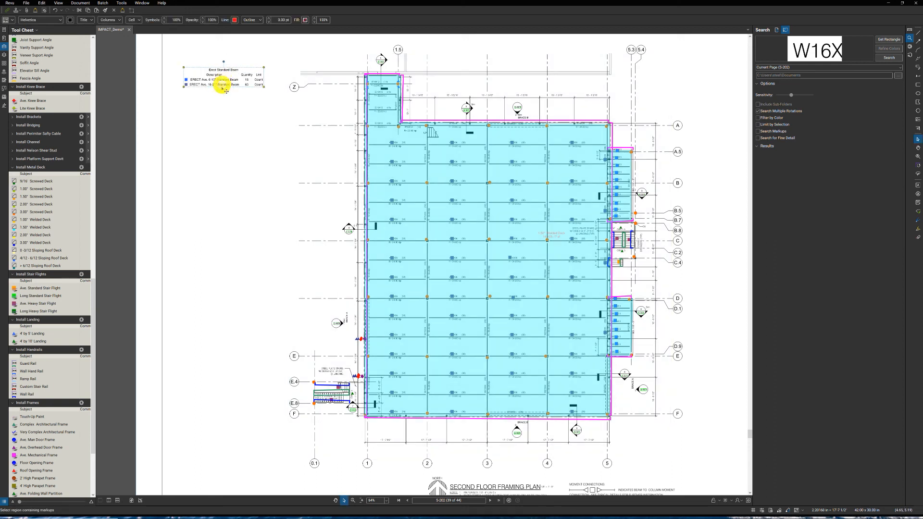
pyautogui.press('Delete')
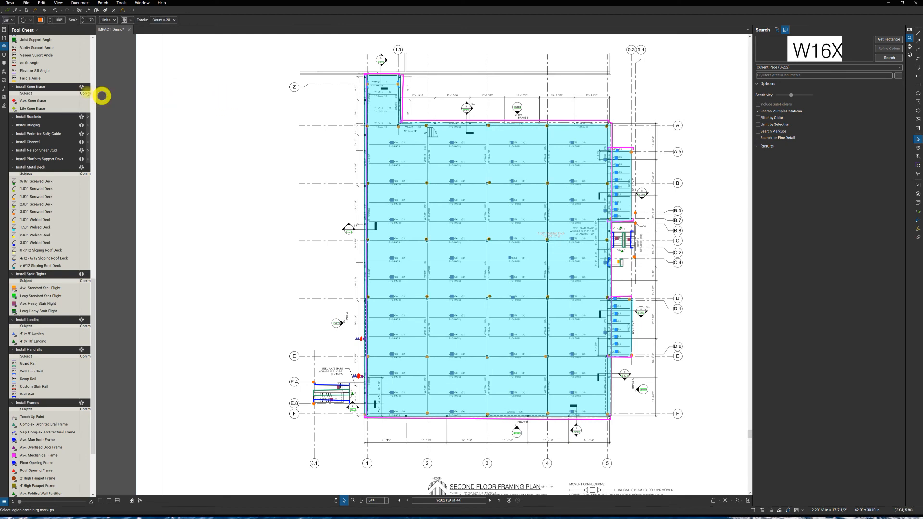
# - Try to create a legend for the My Tools set and place it beside the plan near gridline Z
pyautogui.scroll(15, 75, 139)
pyautogui.scroll(5, 75, 147)
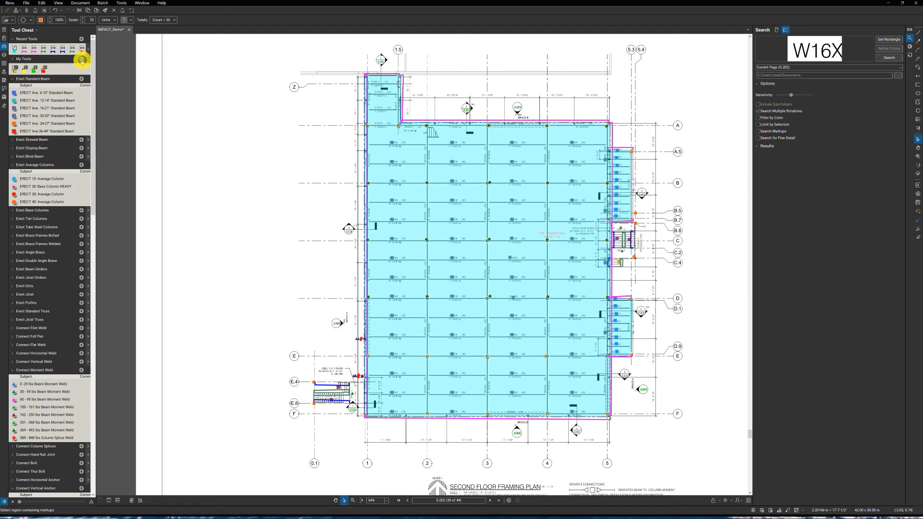
pyautogui.click(82, 59)
pyautogui.moveTo(96, 87)
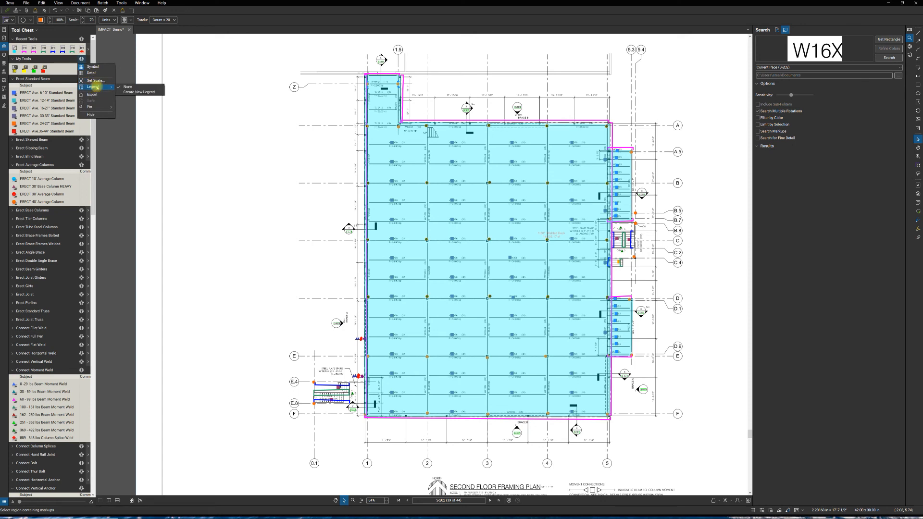
pyautogui.click(146, 93)
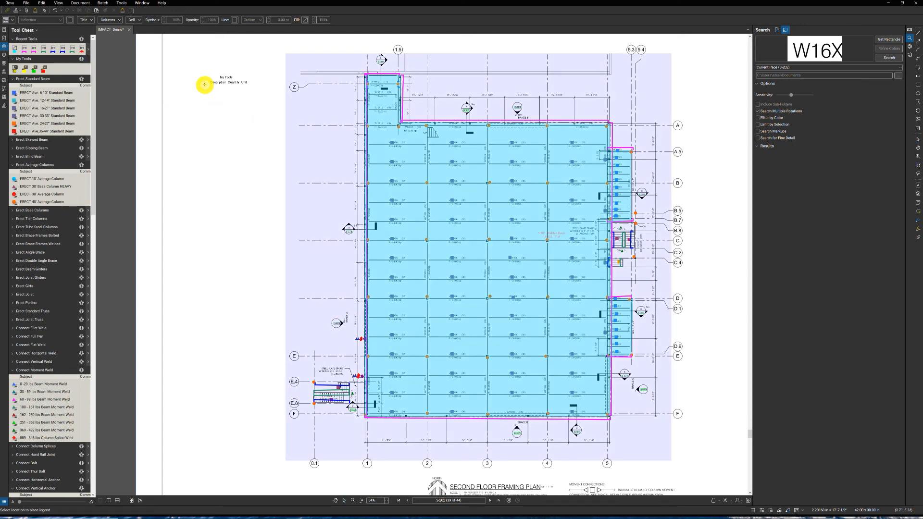
pyautogui.click(205, 86)
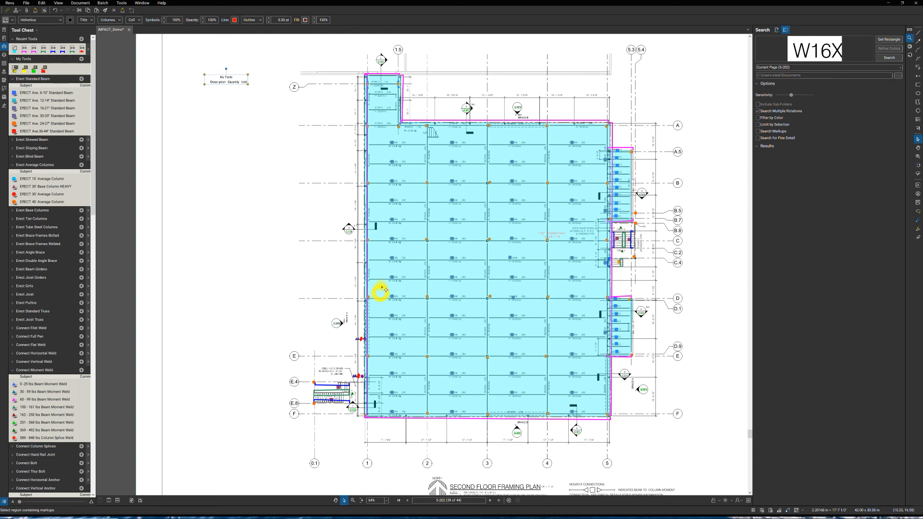
pyautogui.click(282, 284)
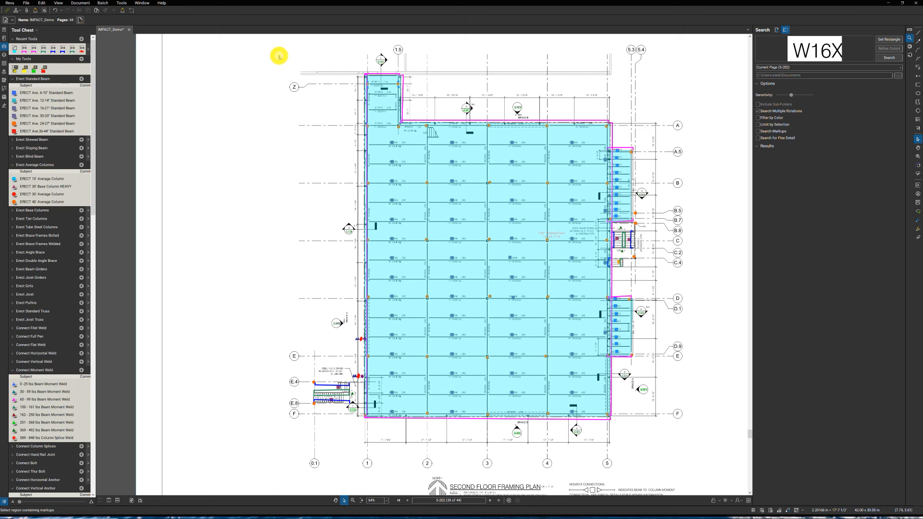
# - Create a new legend from all markups on the framing plan and position it in the blank area beside gridline Z
pyautogui.moveTo(281, 55); pyautogui.dragTo(411, 186)
pyautogui.moveTo(494, 264); pyautogui.dragTo(673, 438)
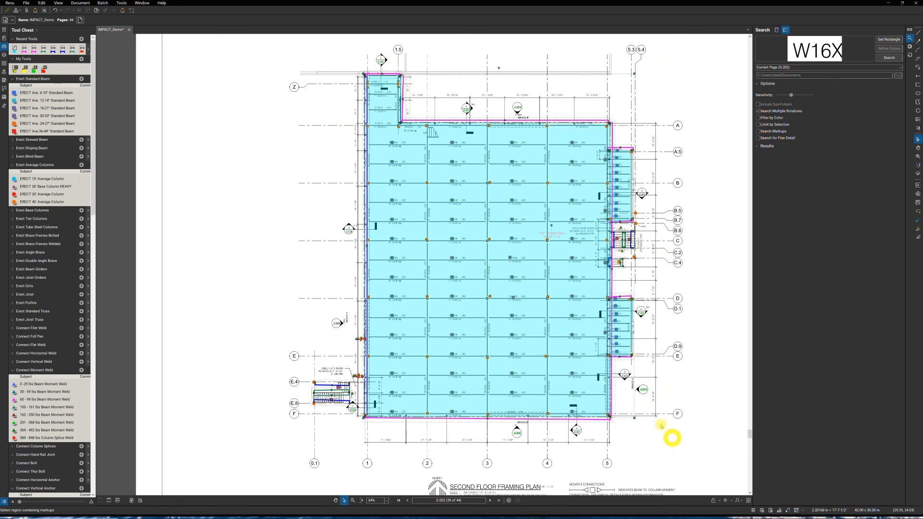
pyautogui.rightClick(531, 262)
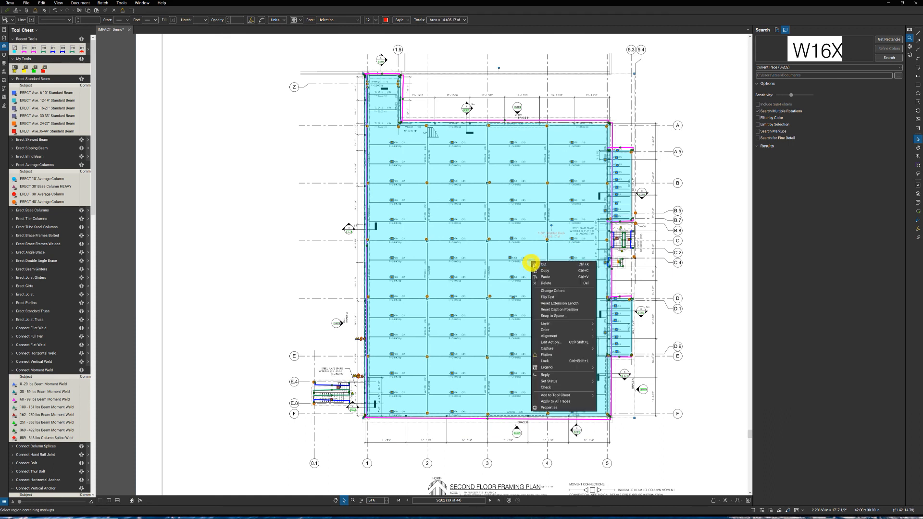
pyautogui.moveTo(563, 368)
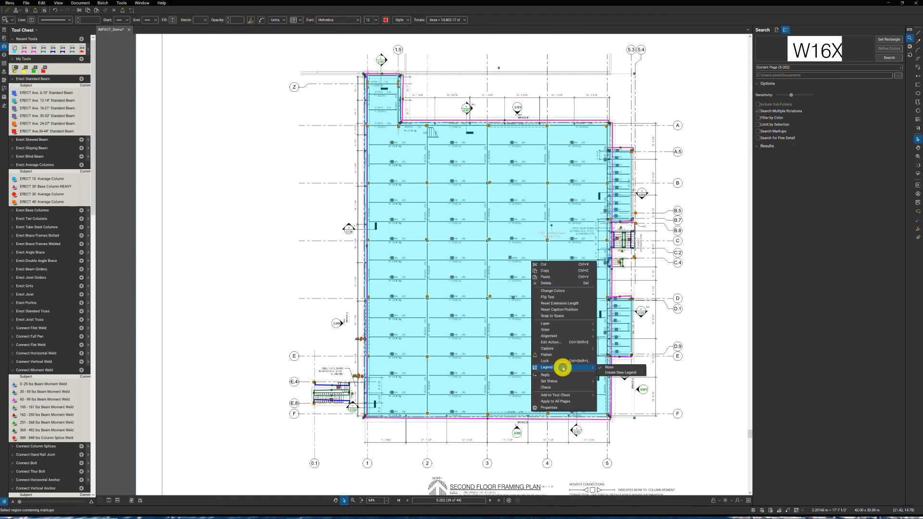
pyautogui.click(615, 373)
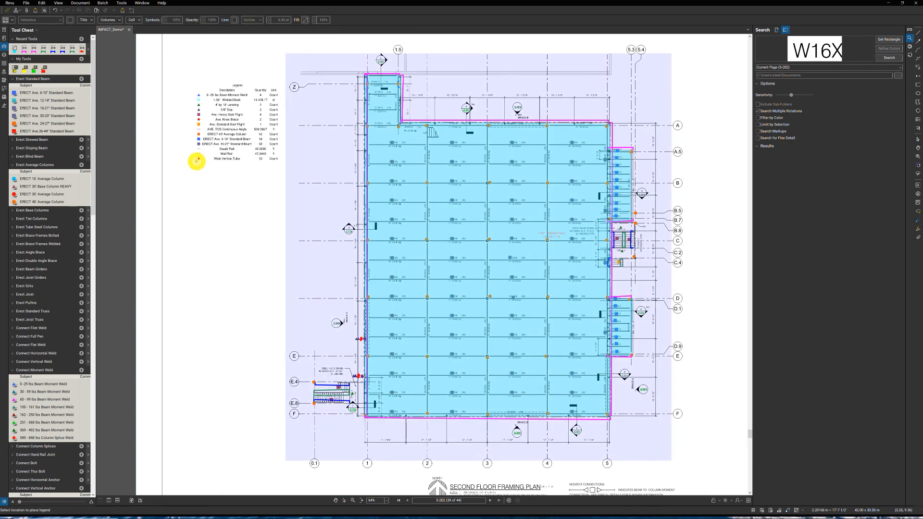
pyautogui.click(196, 162)
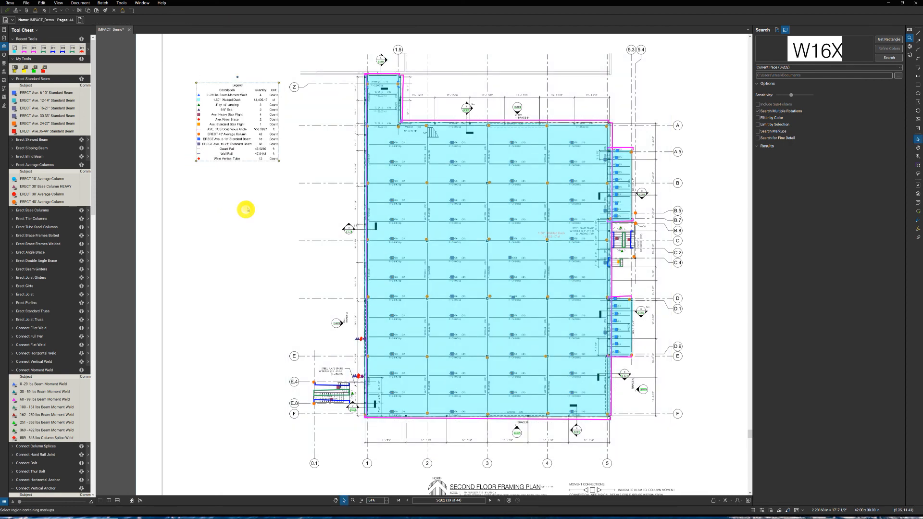
pyautogui.press('Escape')
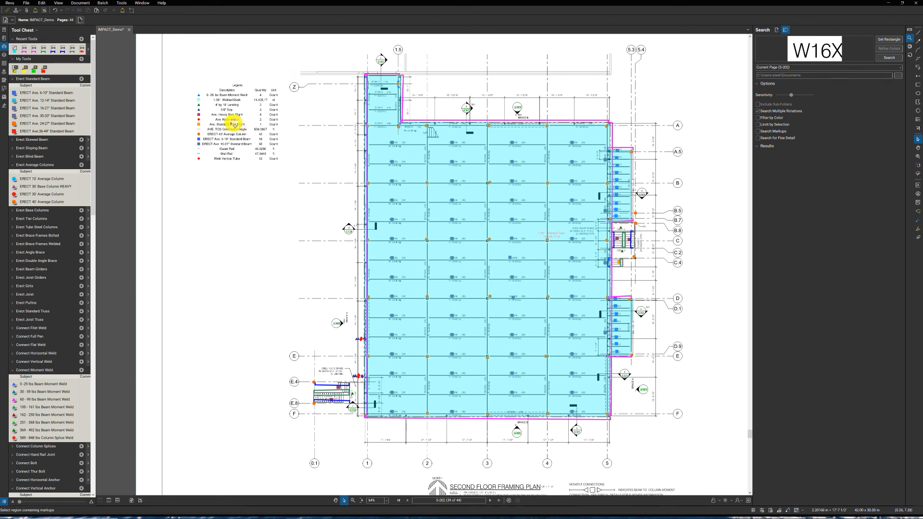
pyautogui.click(232, 122)
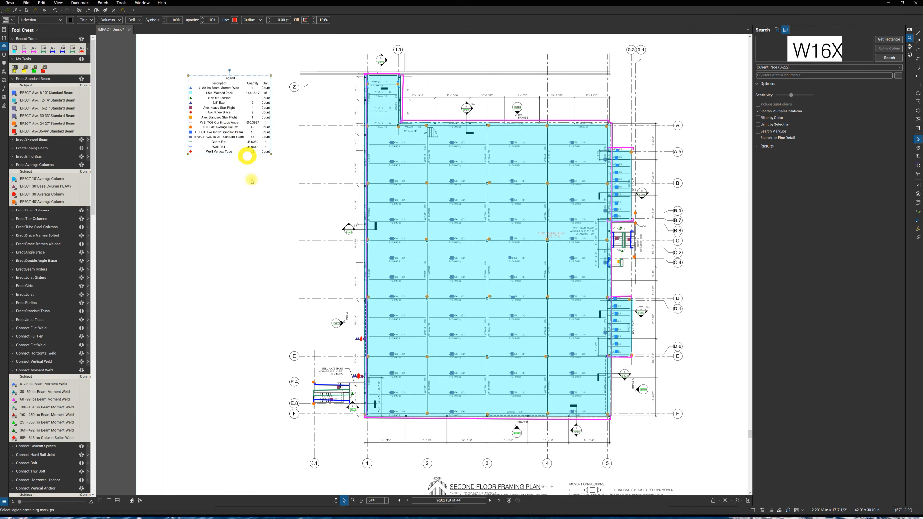
pyautogui.click(265, 190)
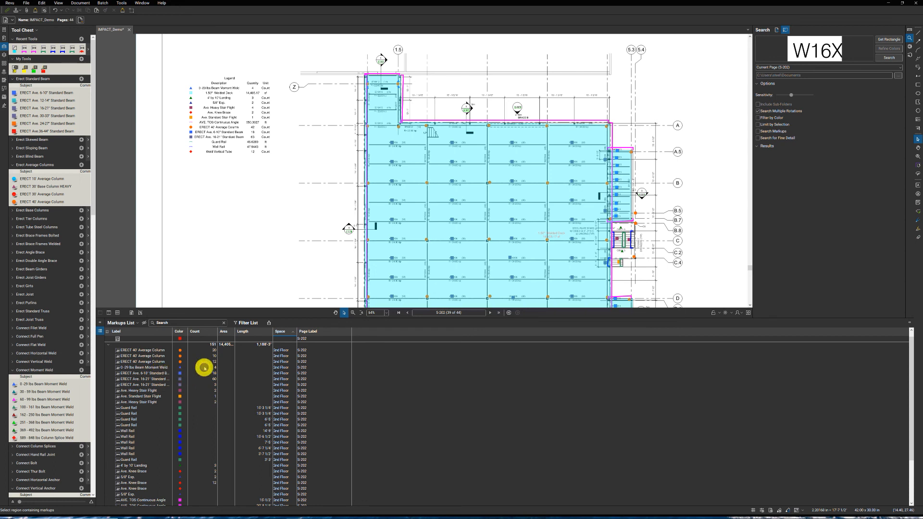
# - Export the Markups List summary as a CSV file named IMPACT_Demo to the Desktop, with the file opening after creation
pyautogui.scroll(-3, 207, 382)
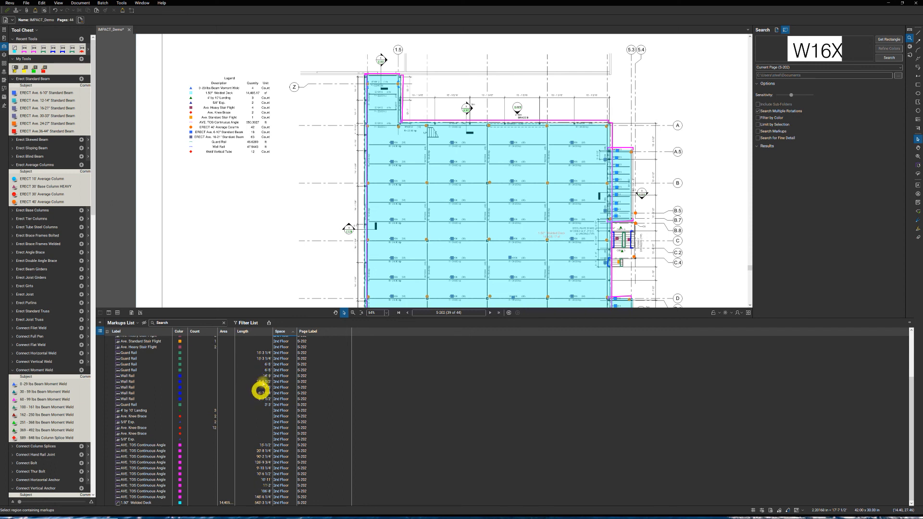
pyautogui.click(268, 323)
pyautogui.click(281, 330)
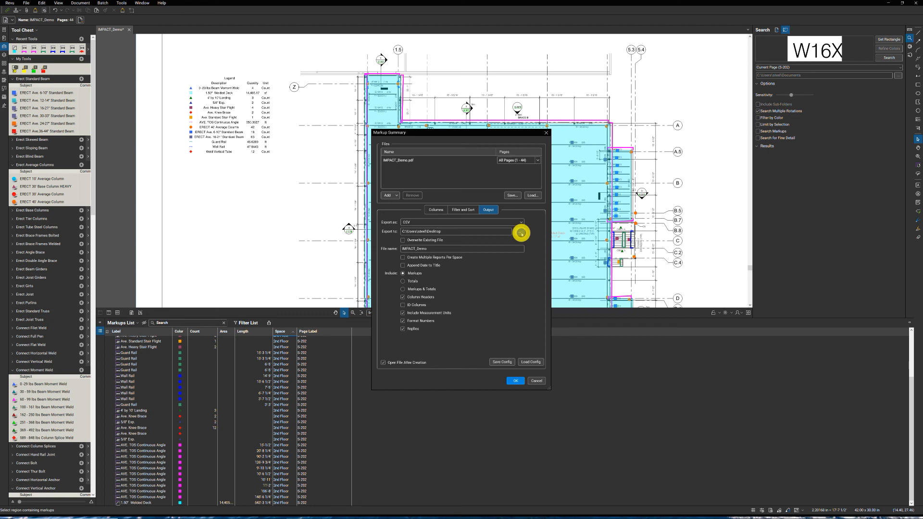
pyautogui.click(522, 234)
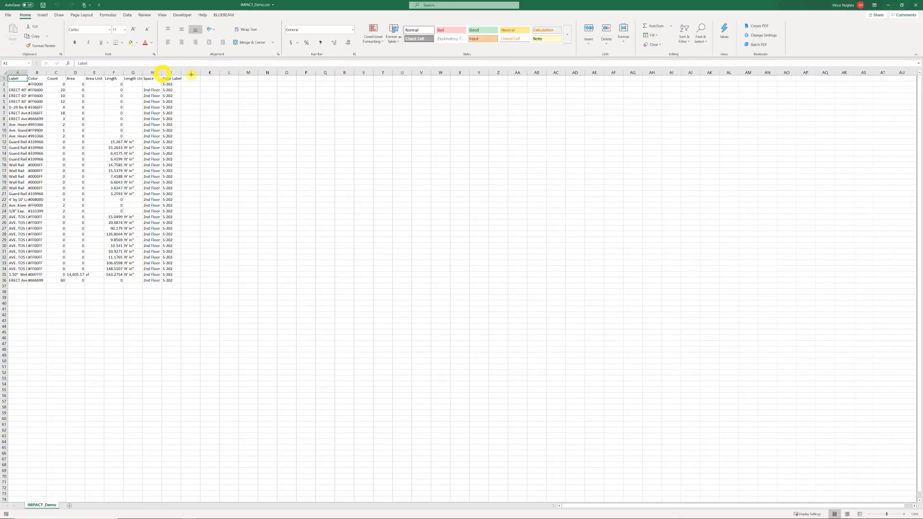
# - Widen the Space and Label columns of the exported IMPACT_Demo spreadsheet in Excel
pyautogui.moveTo(162, 74); pyautogui.dragTo(191, 74)
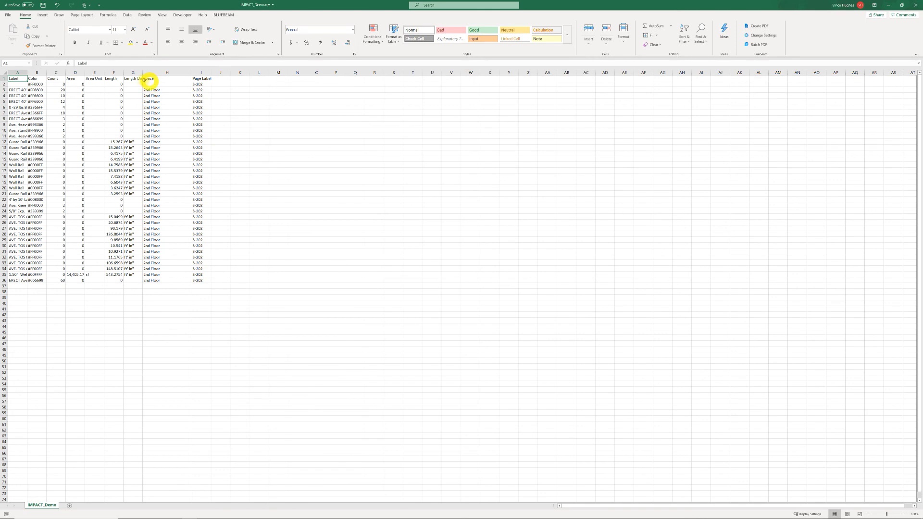
pyautogui.moveTo(27, 73); pyautogui.dragTo(68, 73)
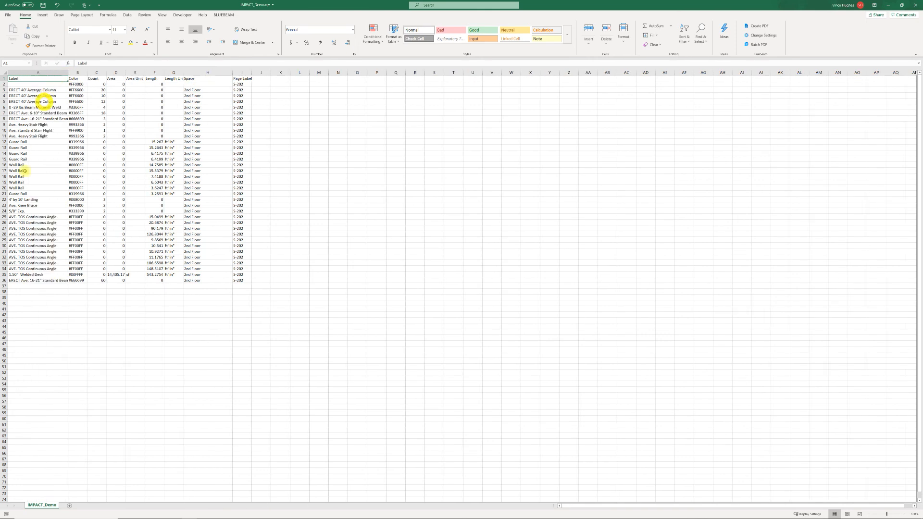